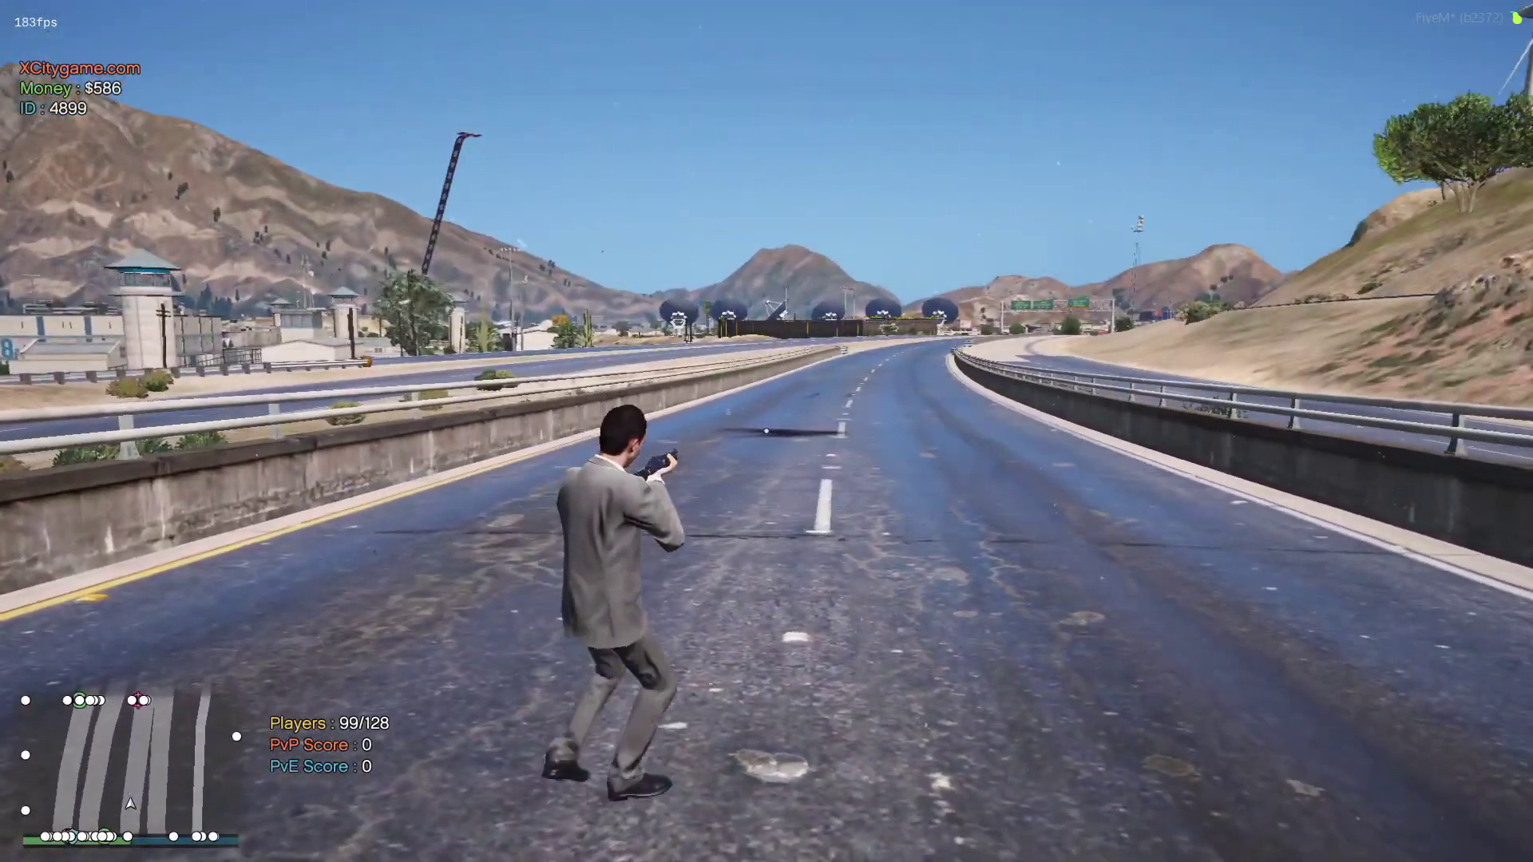
pyautogui.press('a')
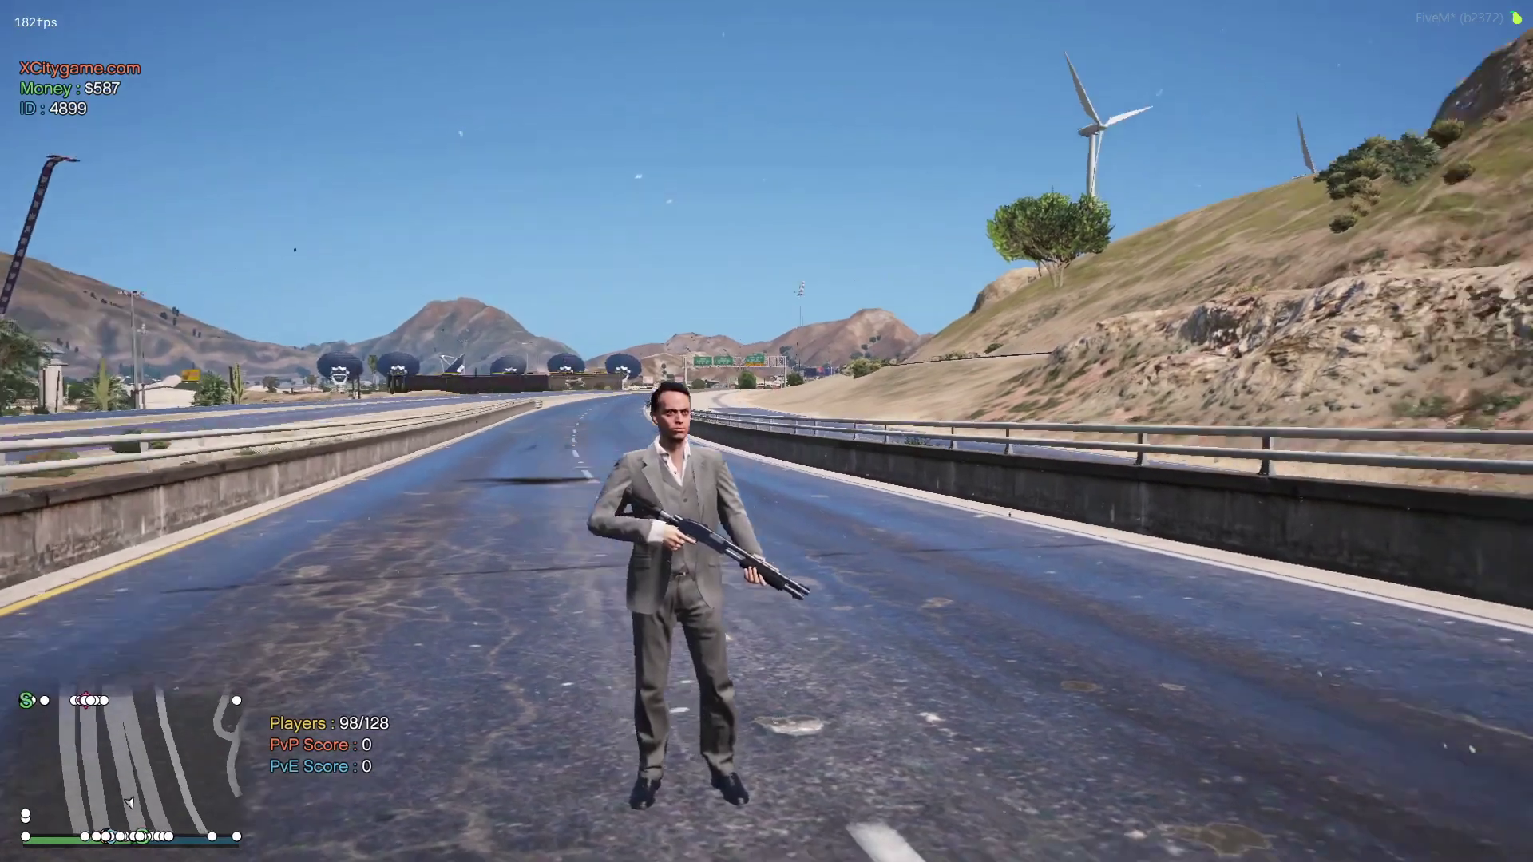
# Open the game's graphics settings from the pause menu.
pyautogui.press('Escape')
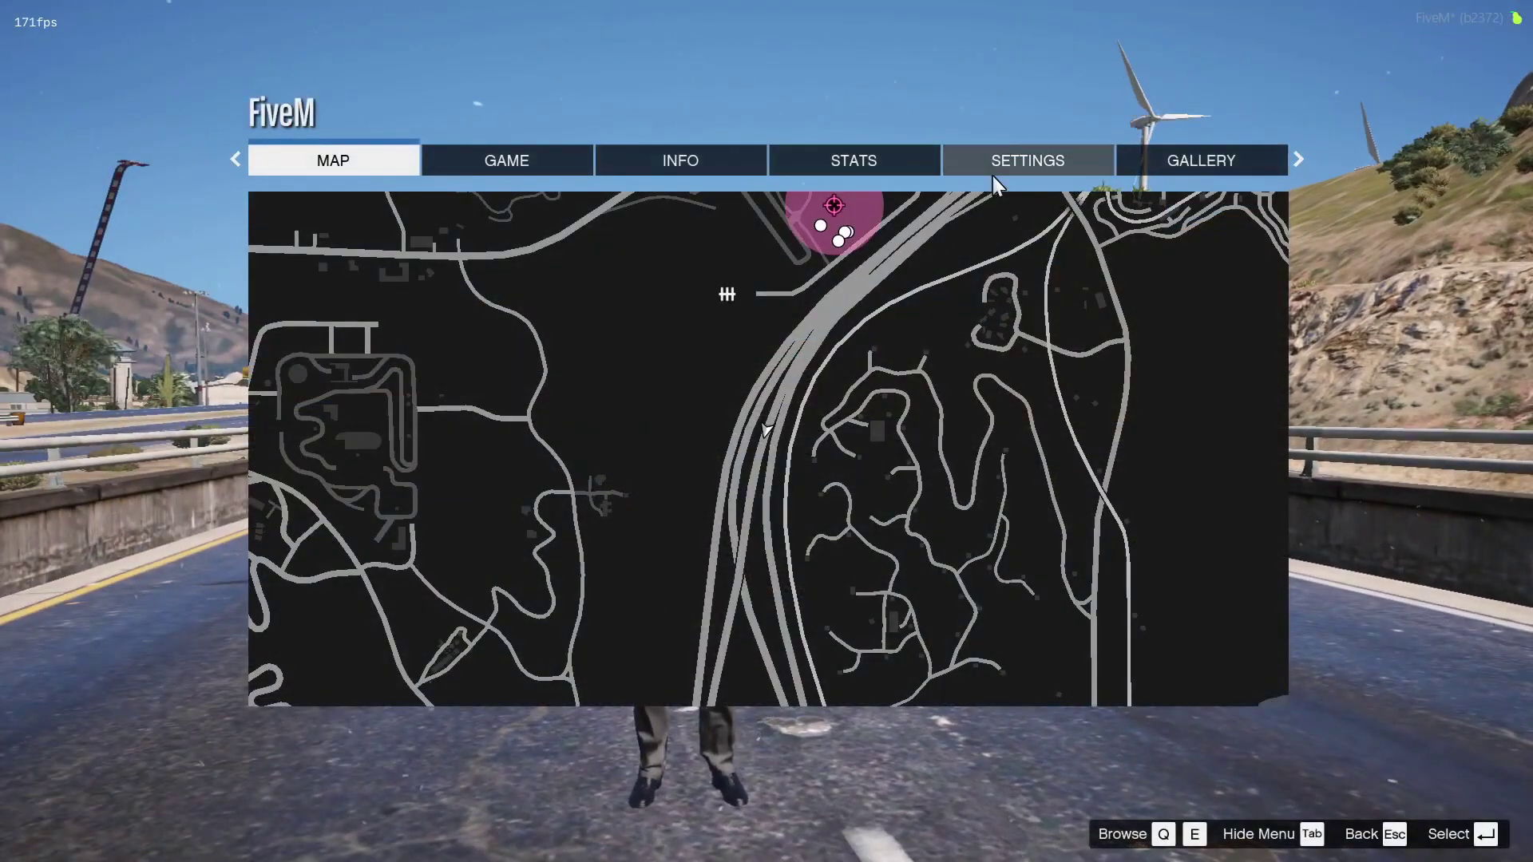
pyautogui.click(994, 169)
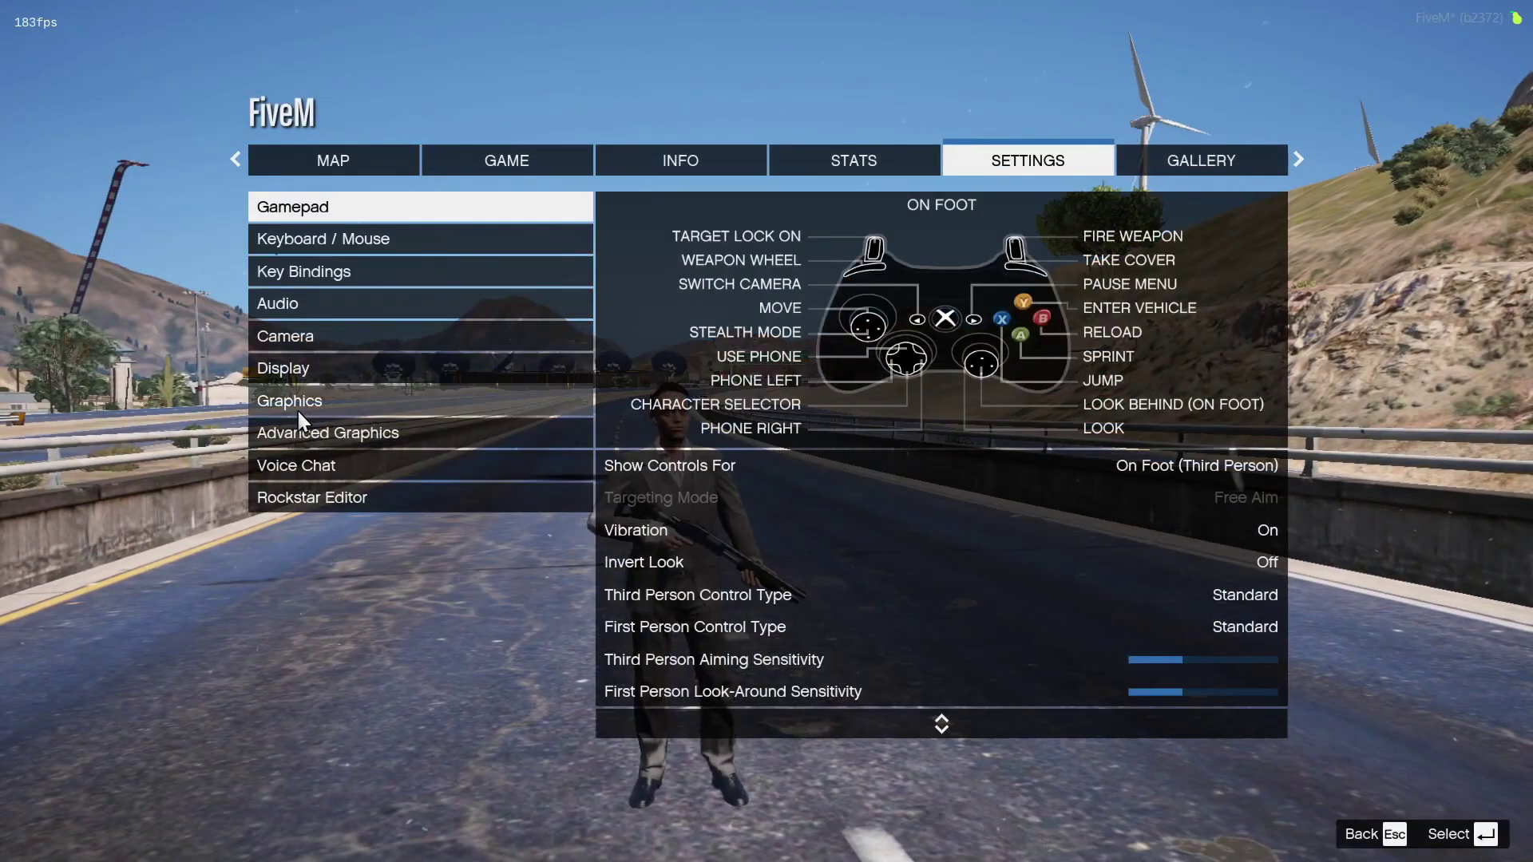
pyautogui.click(295, 409)
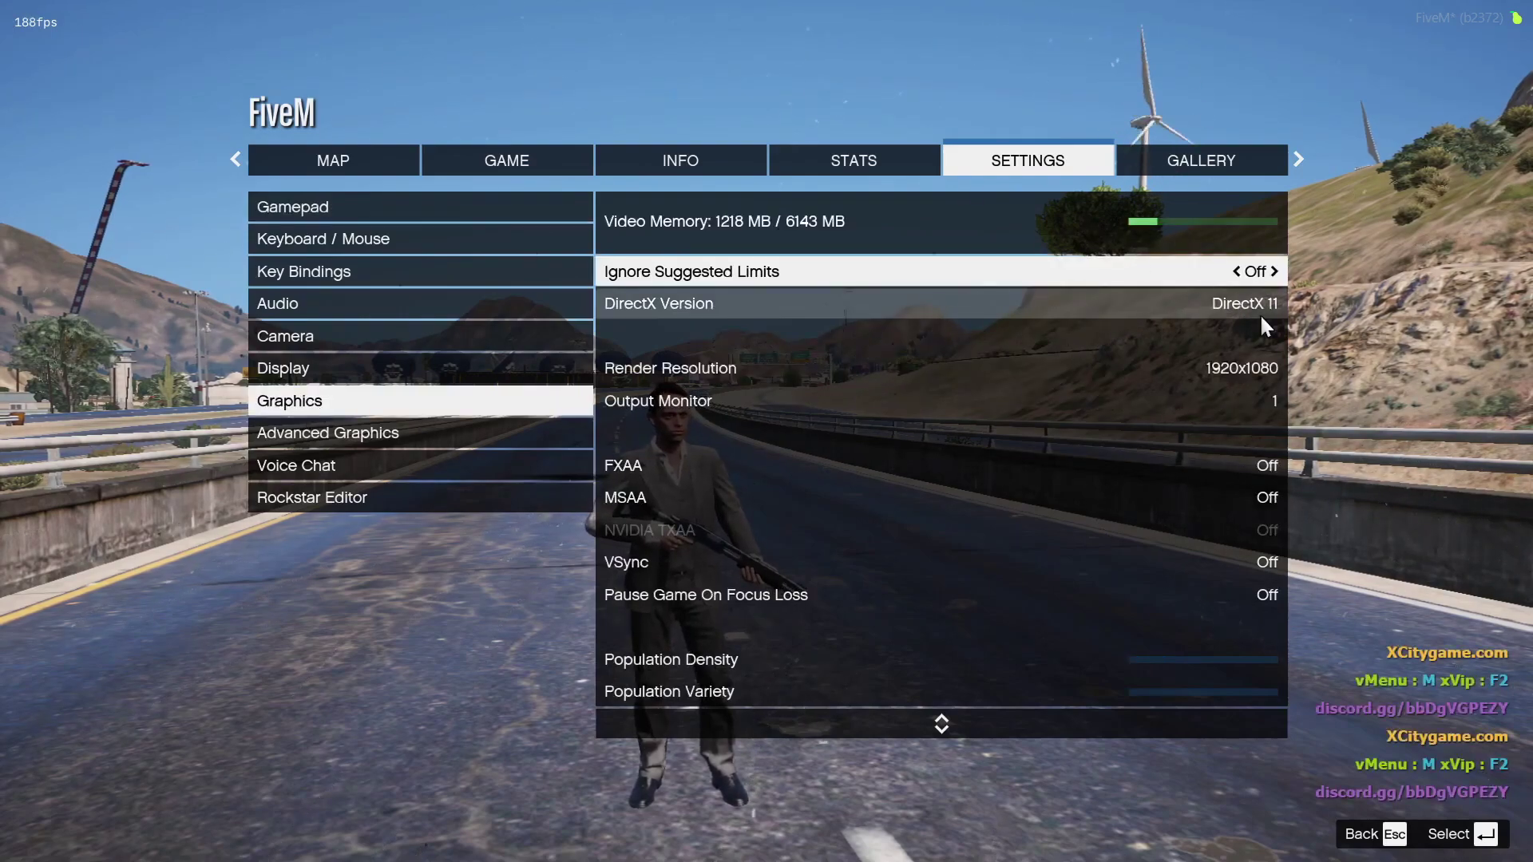
# Switch the DirectX version to DirectX 10 and back to DirectX 11.
pyautogui.press('Down')
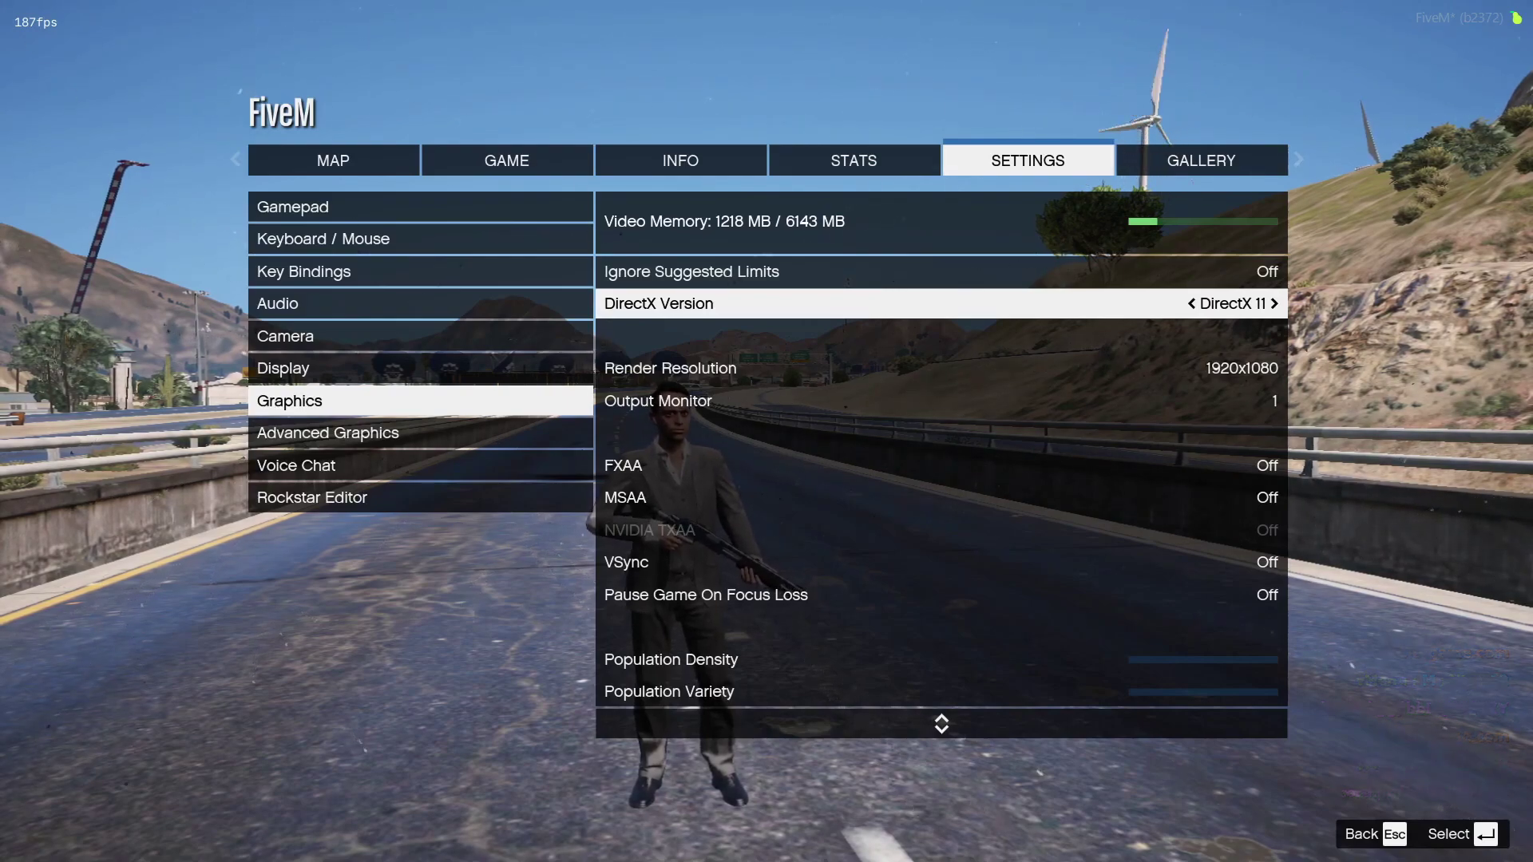
pyautogui.press('Left')
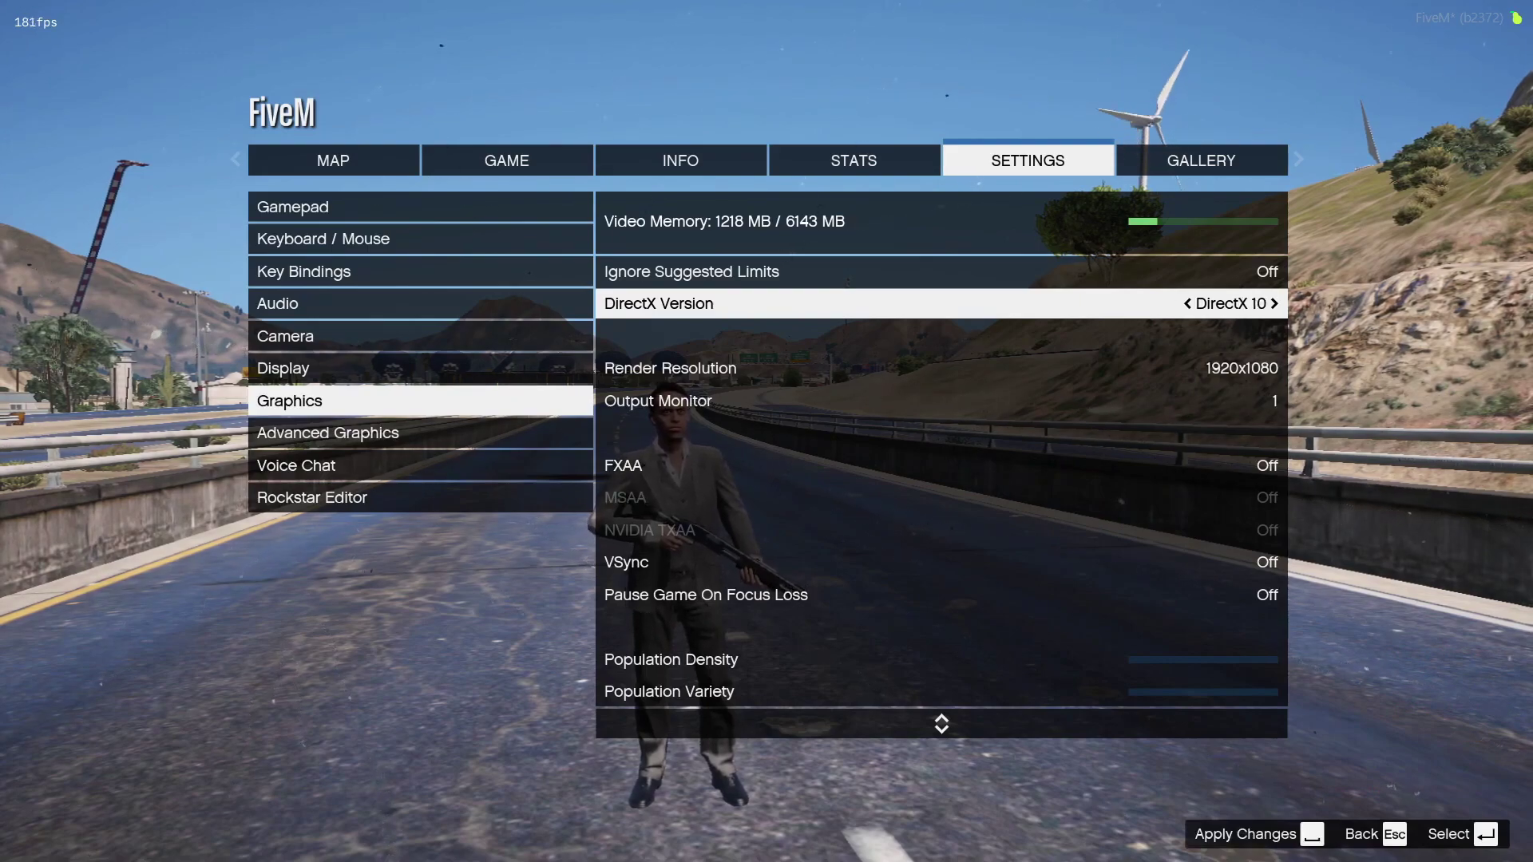
pyautogui.press('Right')
pyautogui.press('Right')
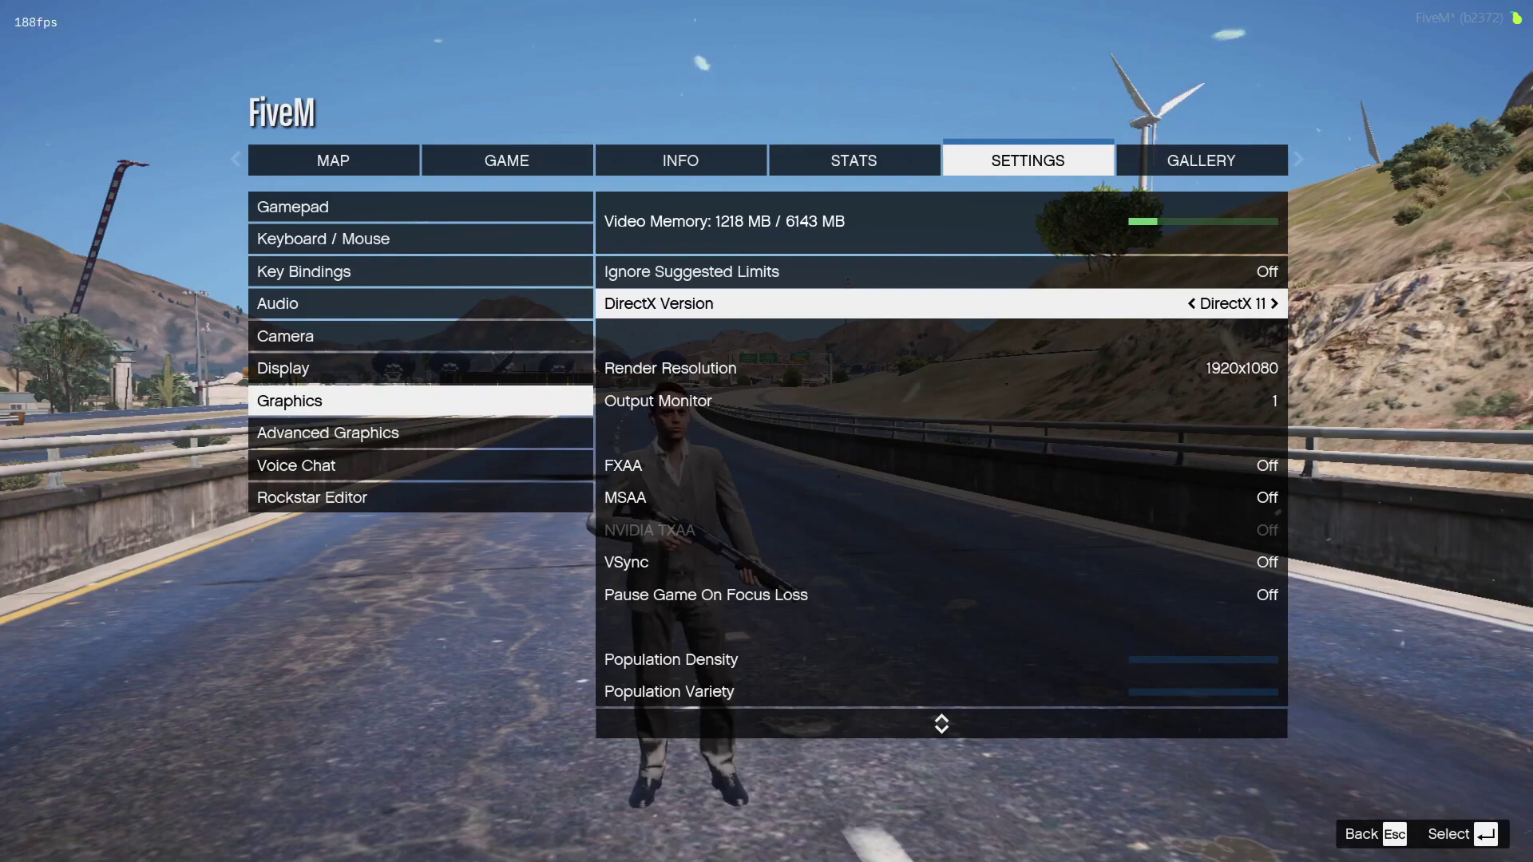
# Examine the graphics options from render resolution through texture, shadow and post-processing quality to tessellation, and glance at the advanced graphics options.
pyautogui.press('Down')
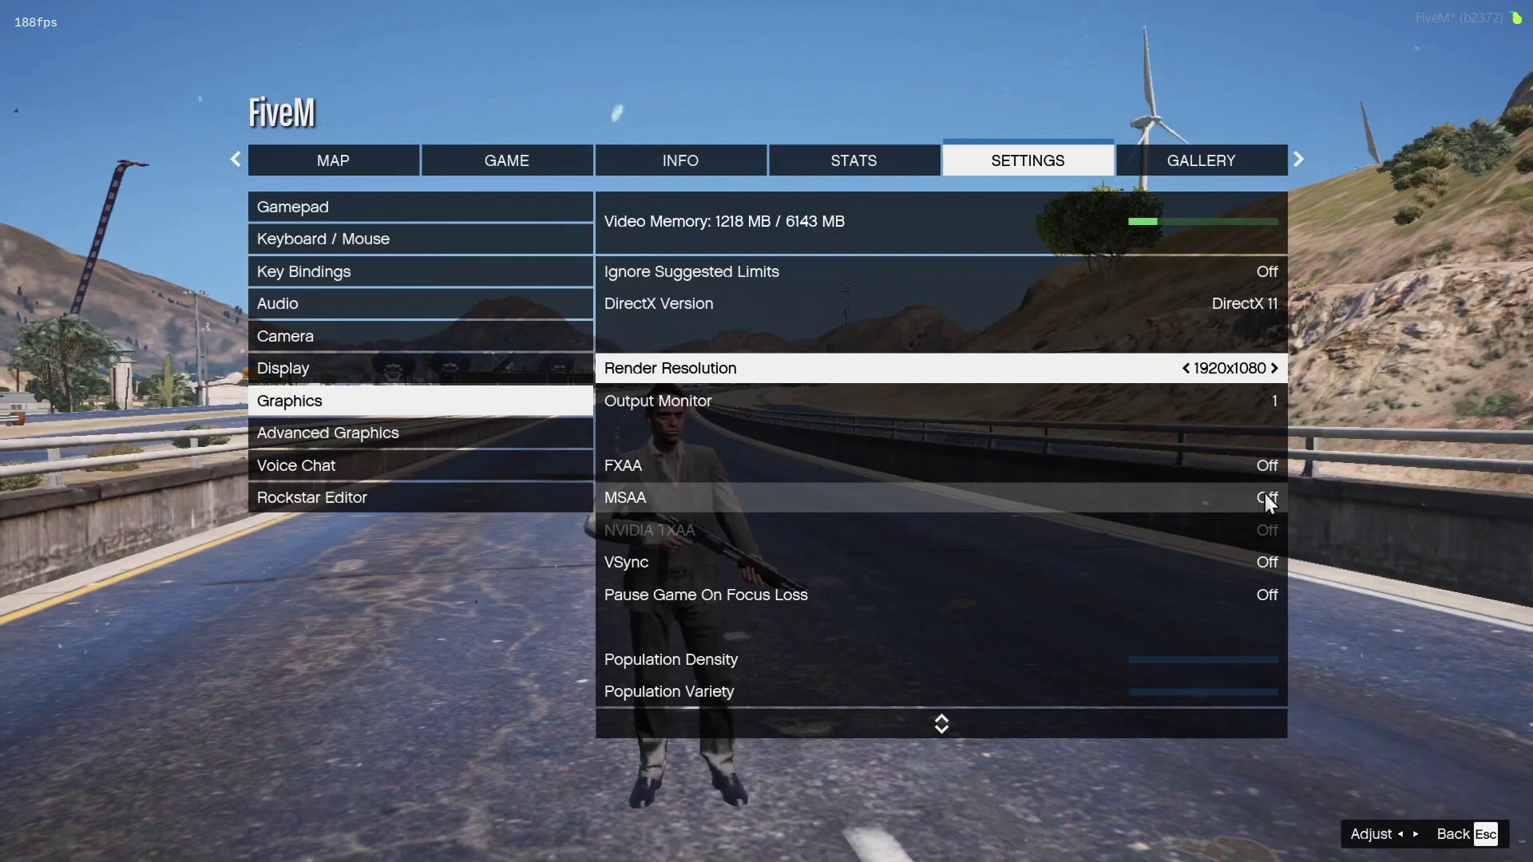
pyautogui.press('Down')
pyautogui.press('Down')
pyautogui.press('Down')
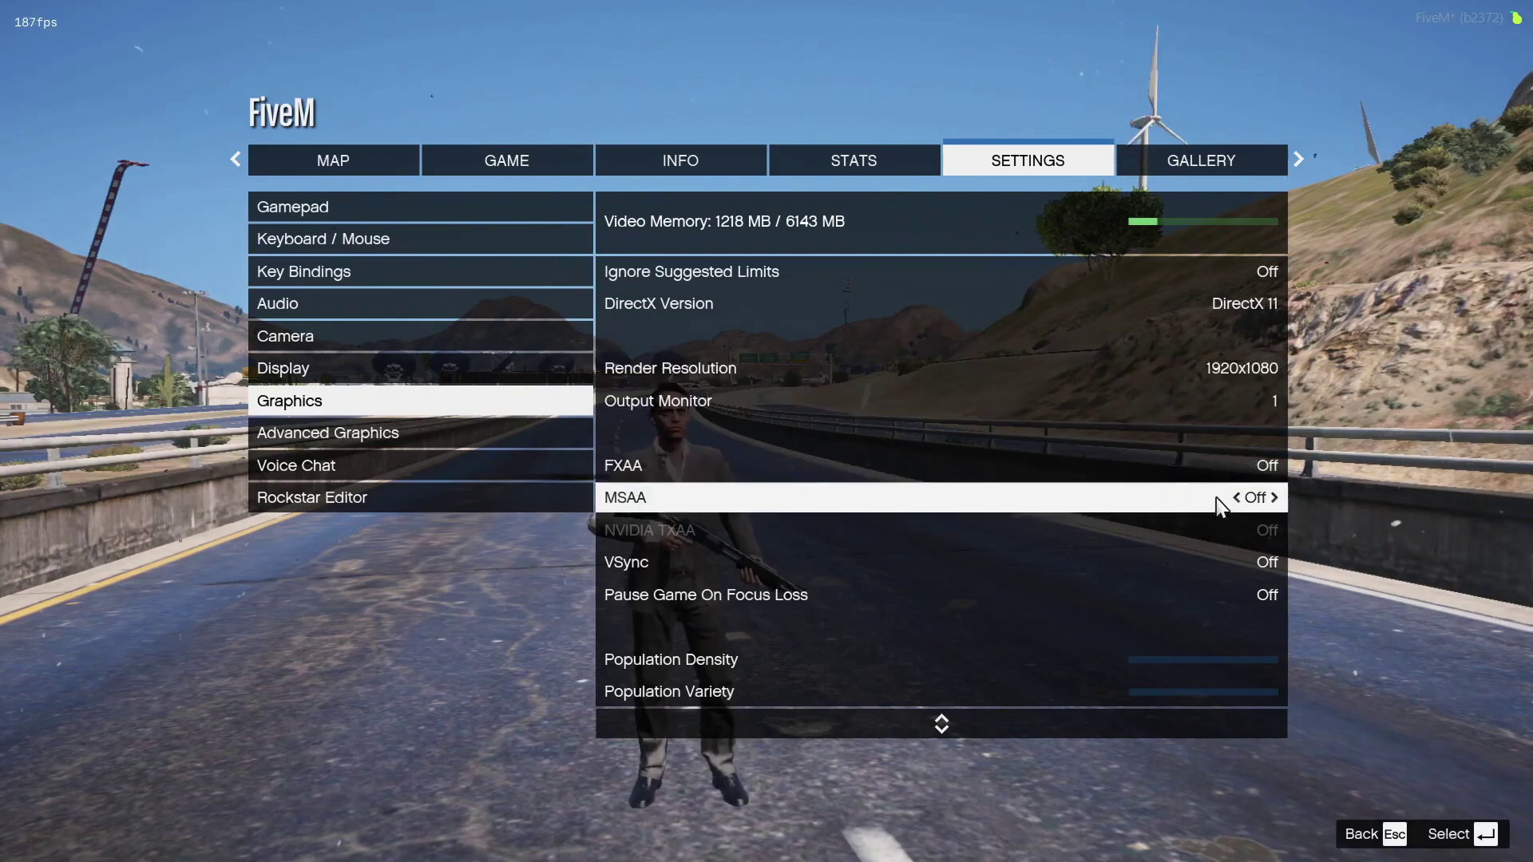
pyautogui.press('Down')
pyautogui.press('Down')
pyautogui.press('Down')
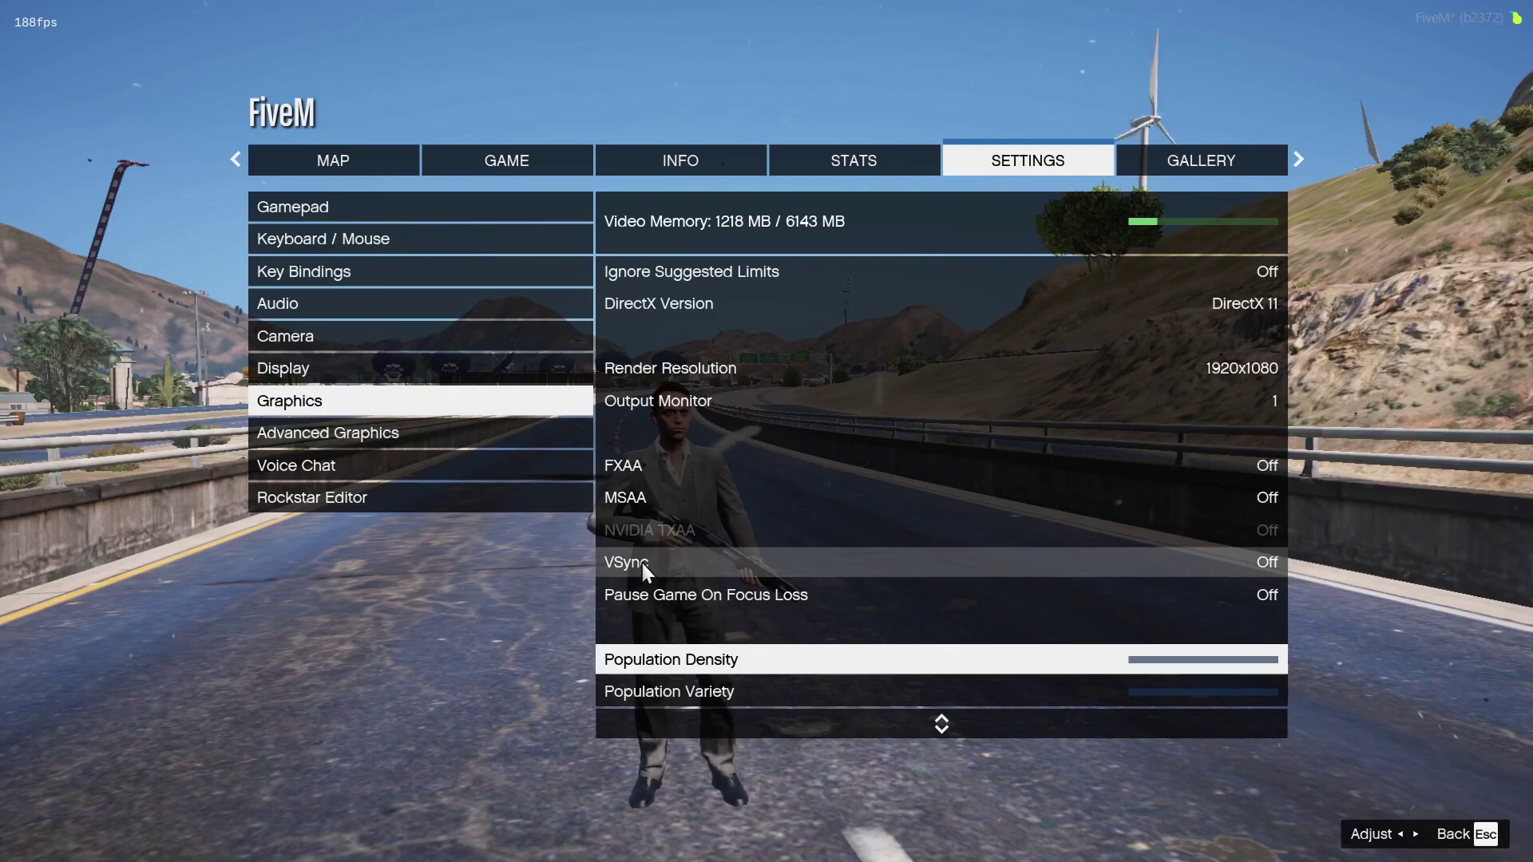
pyautogui.press('Down')
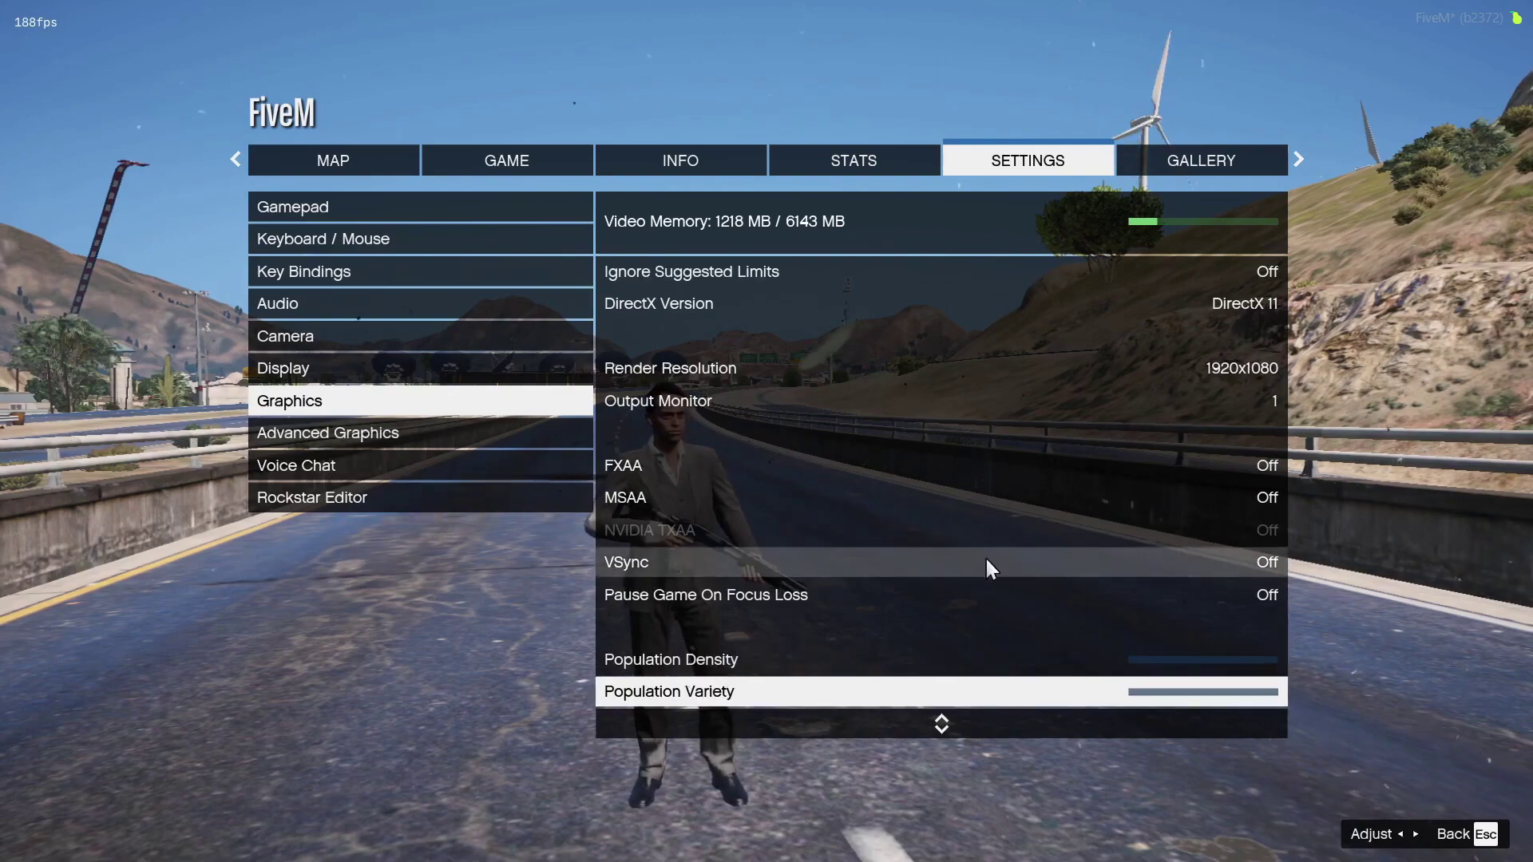
pyautogui.press('Down')
pyautogui.press('Down')
pyautogui.press('Down')
pyautogui.press('Down')
pyautogui.press('Down')
pyautogui.press('Down')
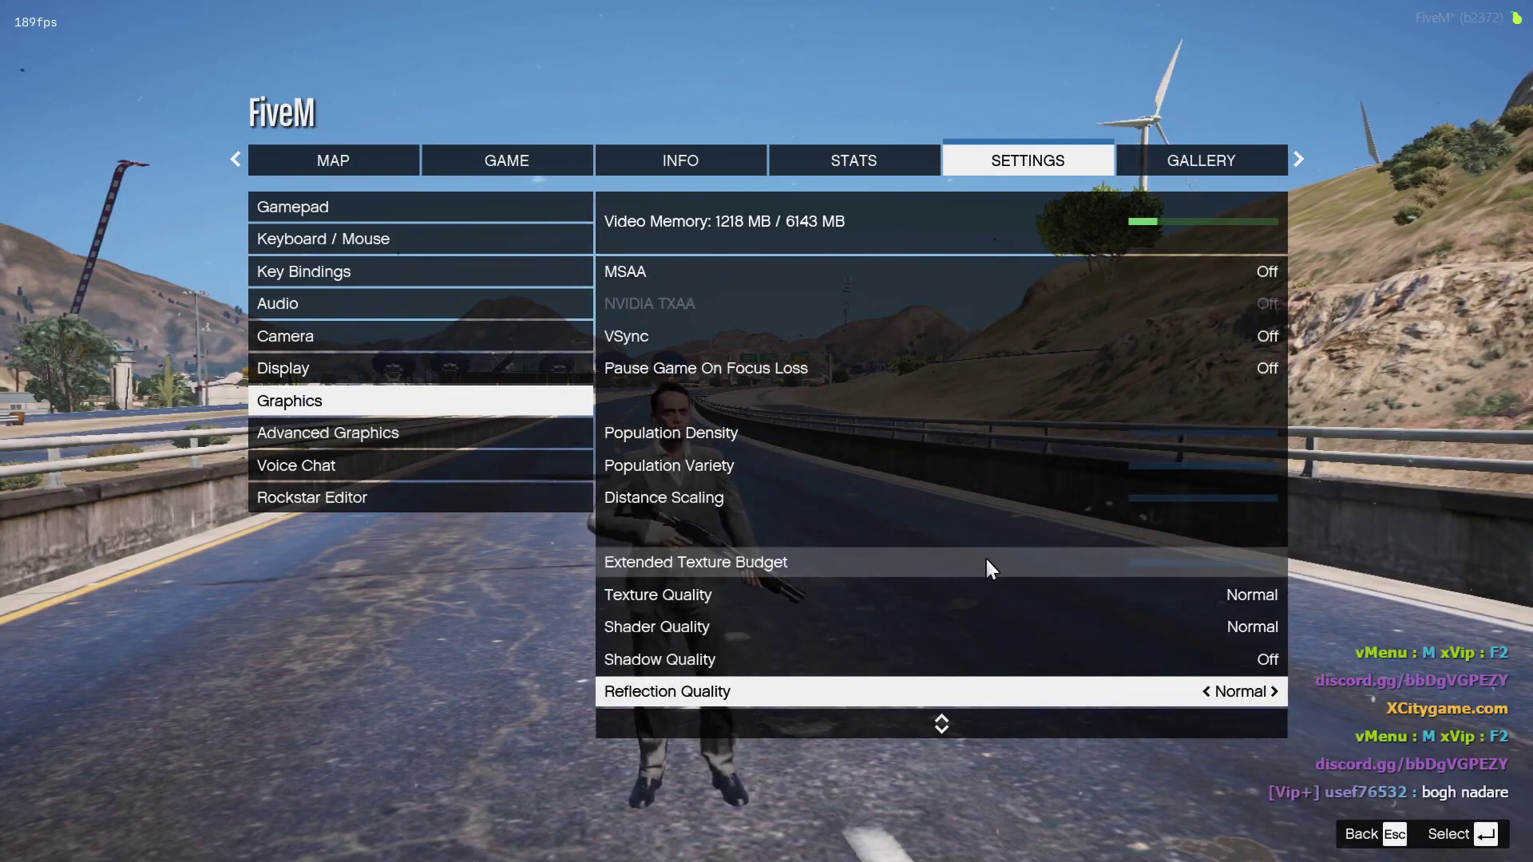
pyautogui.press('Down')
pyautogui.press('Down')
pyautogui.press('Down')
pyautogui.press('Down')
pyautogui.press('Down')
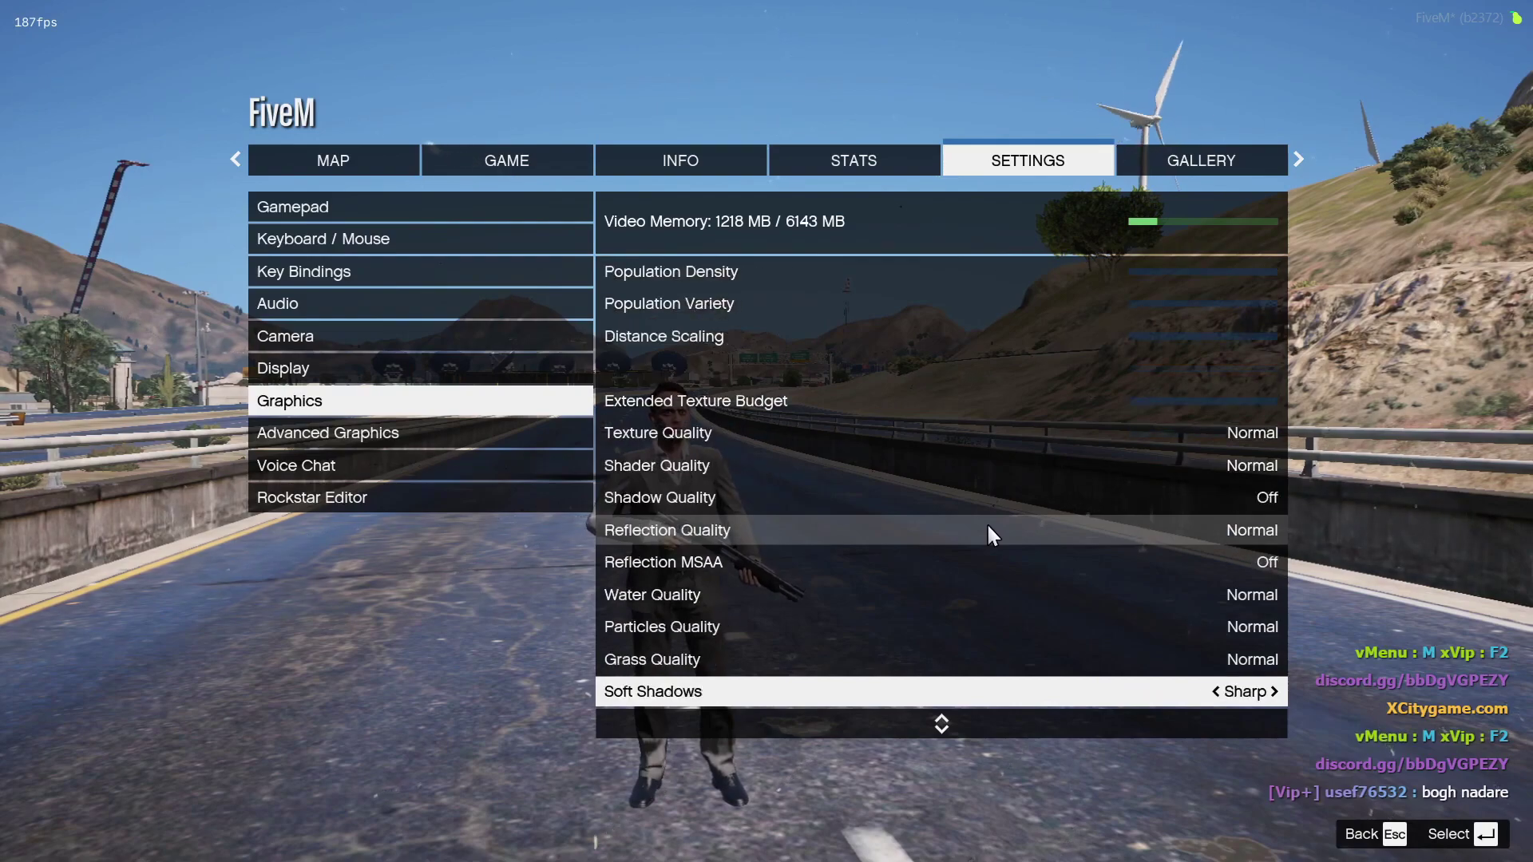
pyautogui.press('Down')
pyautogui.press('Down')
pyautogui.press('Down')
pyautogui.press('Down')
pyautogui.press('Down')
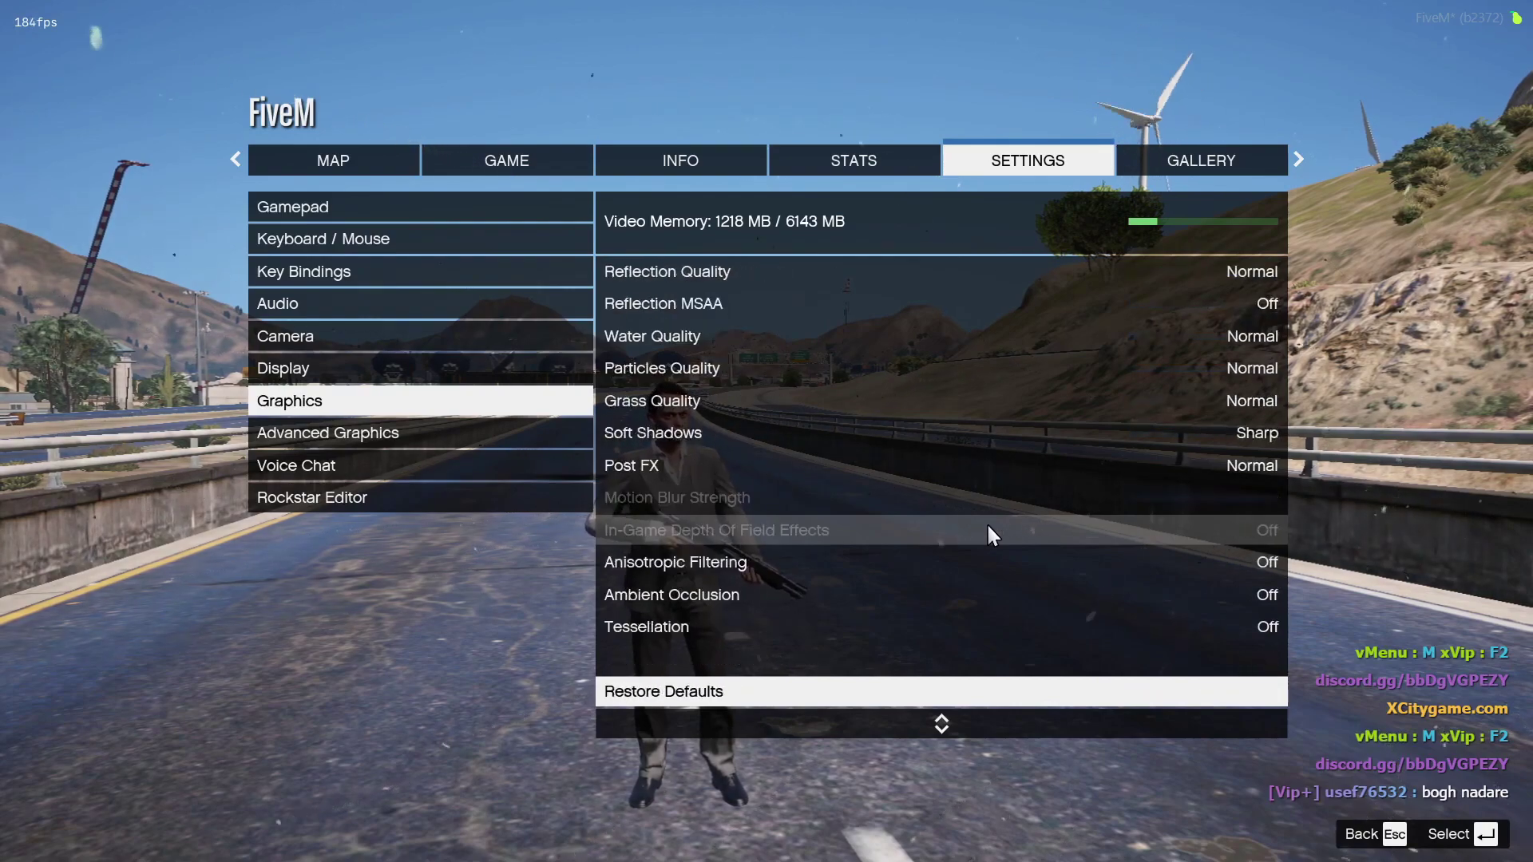
pyautogui.click(334, 436)
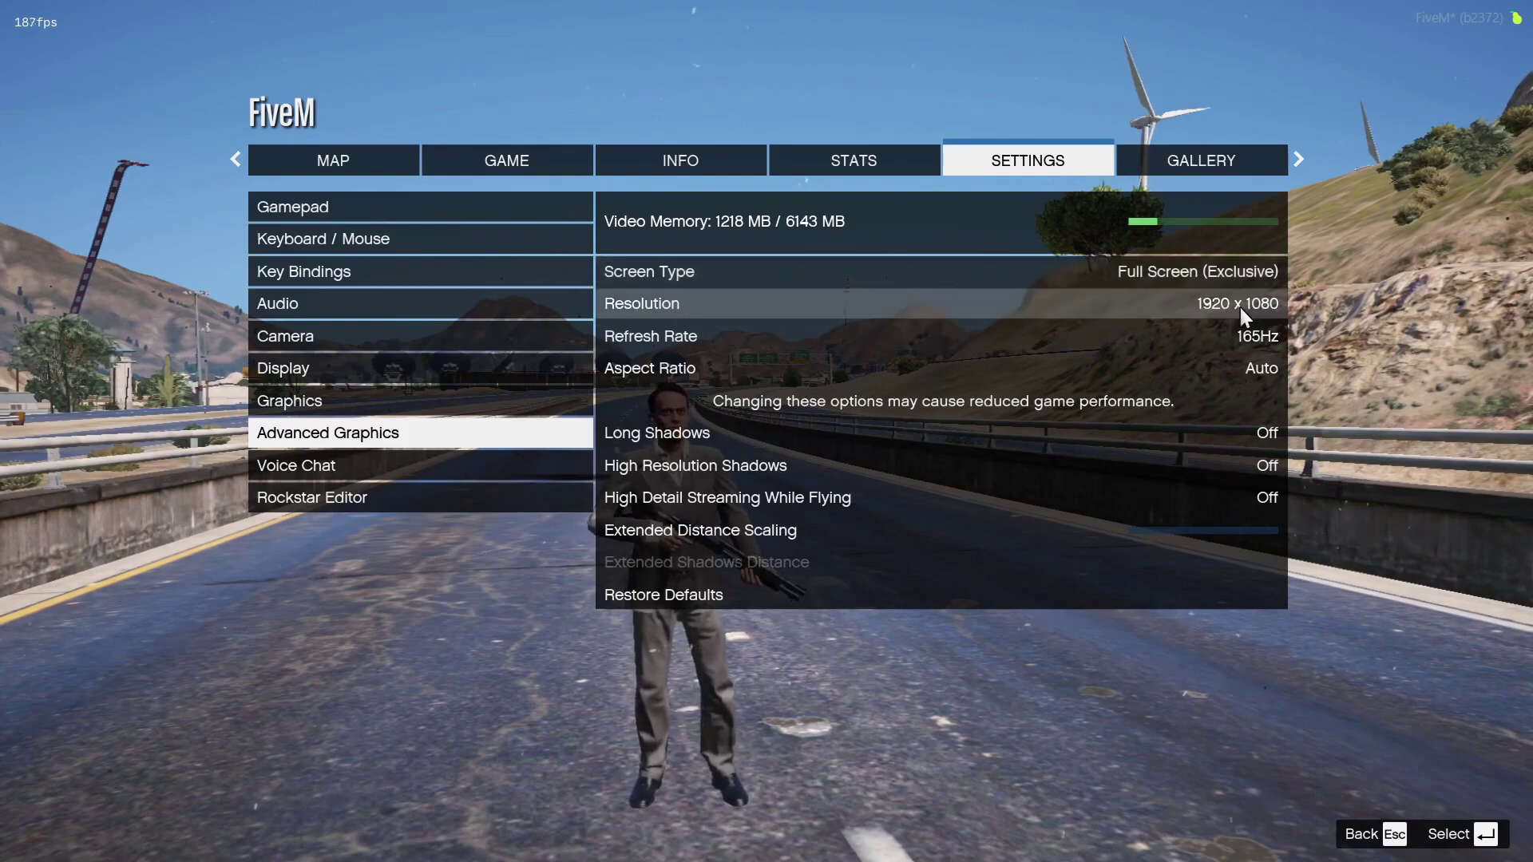
pyautogui.click(319, 400)
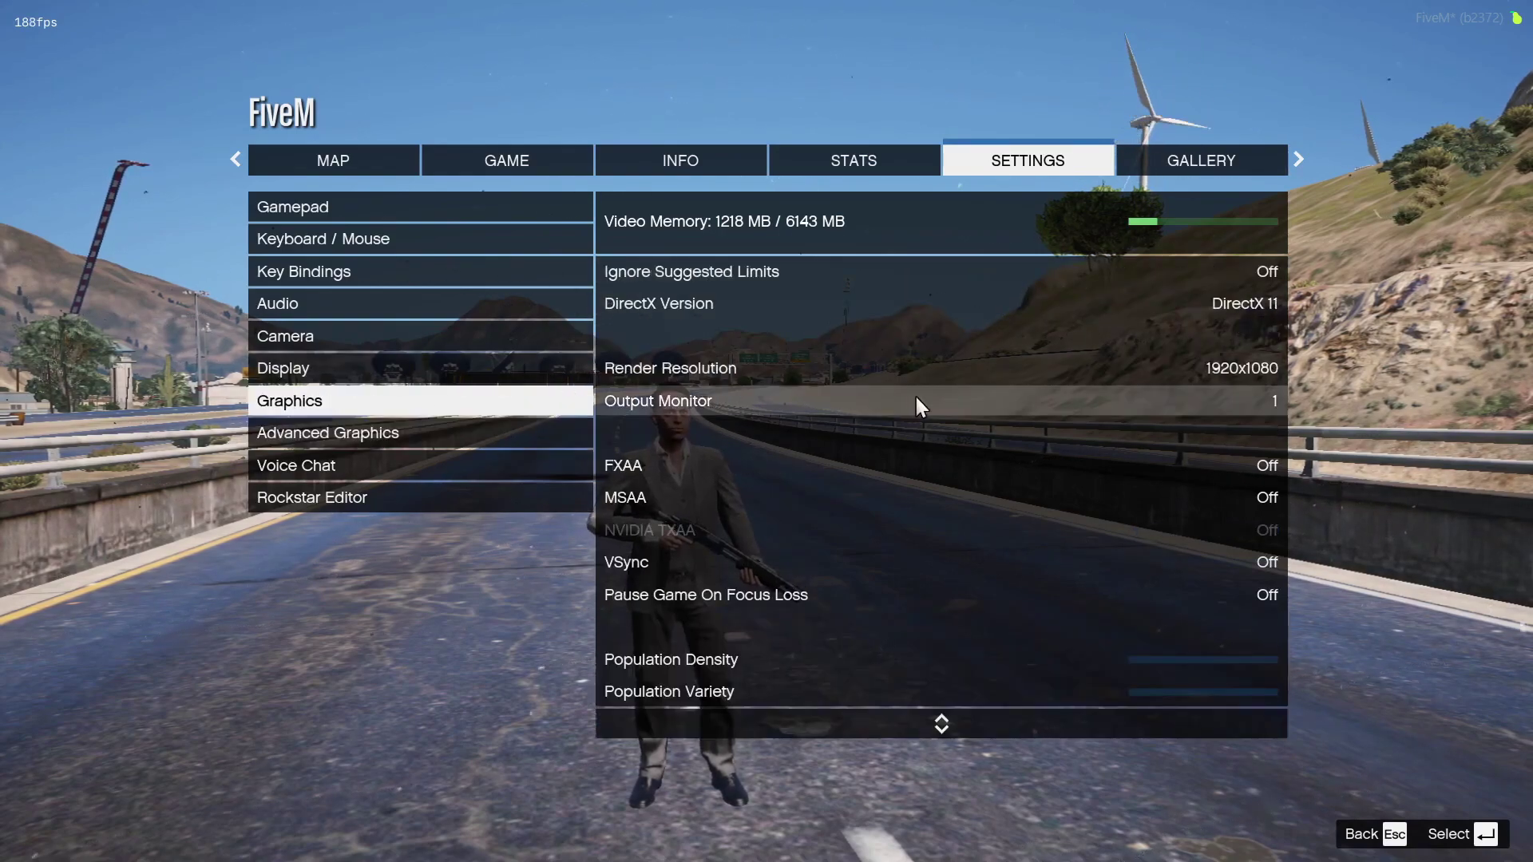
# Cycle the refresh rate in the advanced graphics settings through 50Hz and 144Hz and back to 165Hz.
pyautogui.click(500, 434)
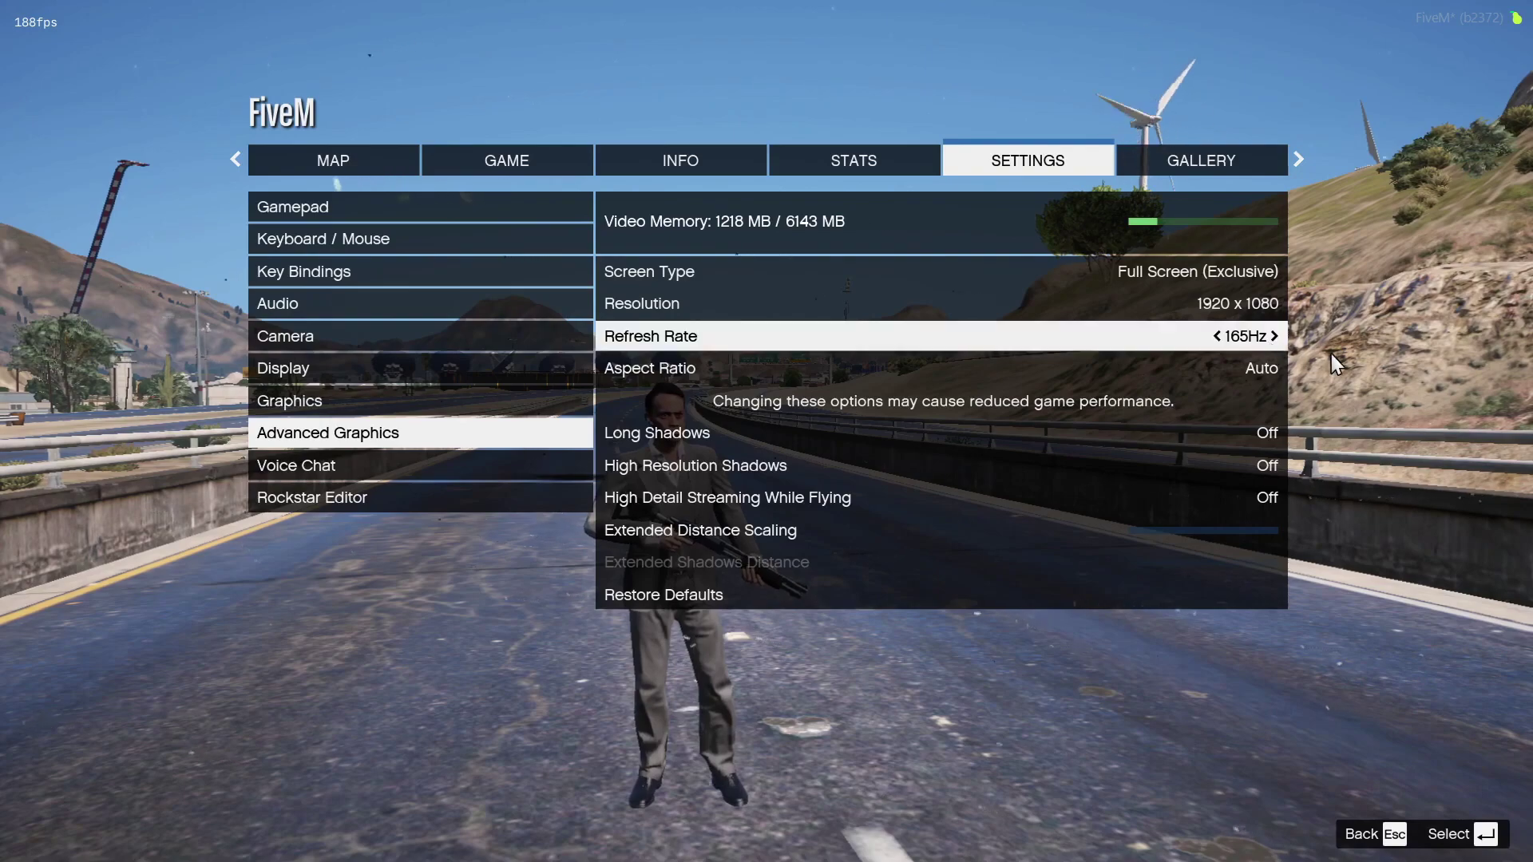
pyautogui.press('Right')
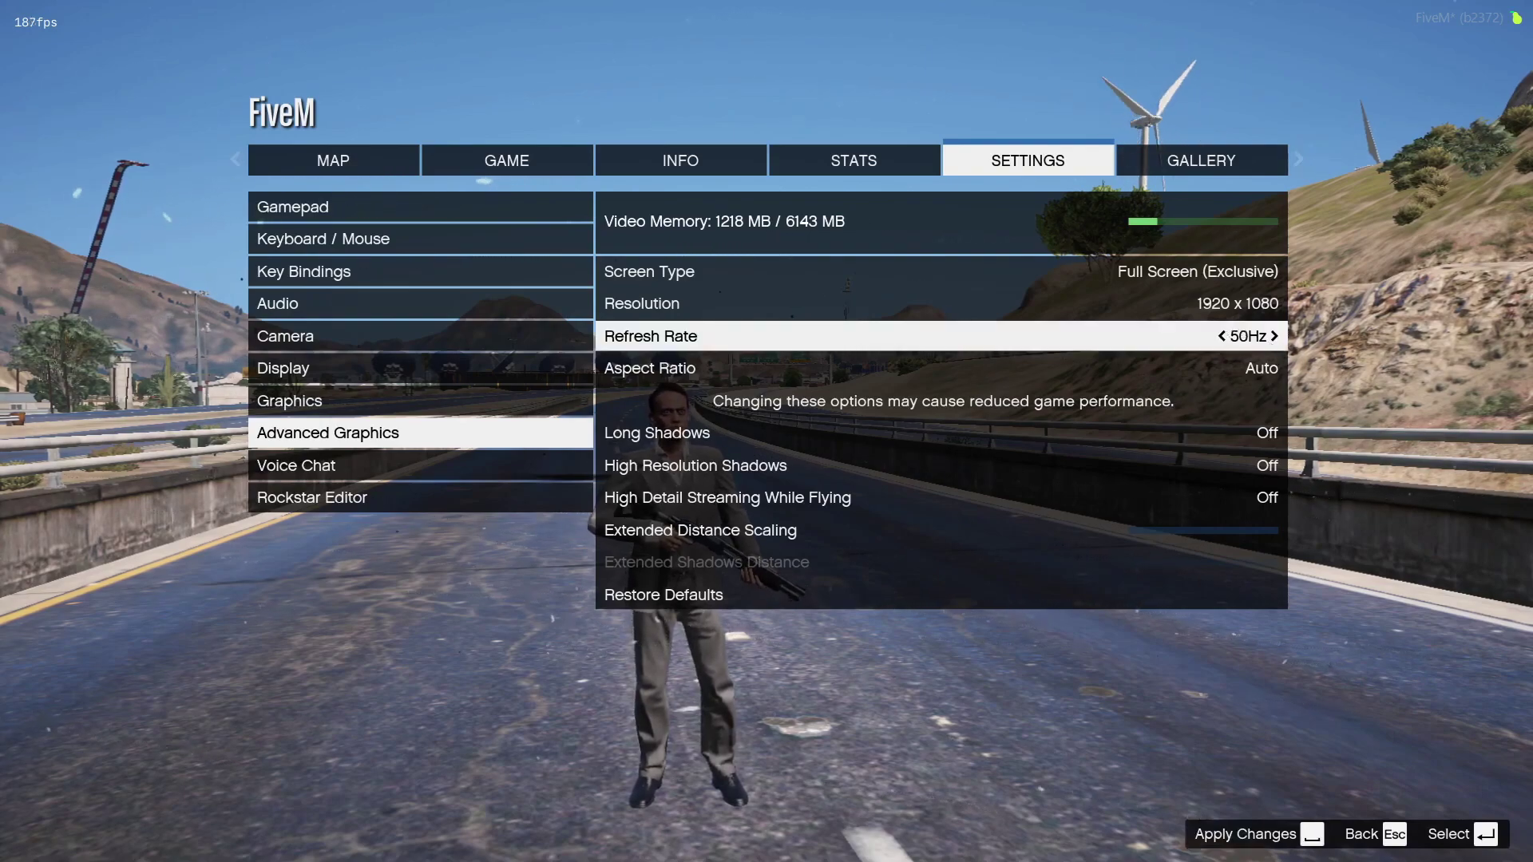
pyautogui.press('Right')
pyautogui.press('Right')
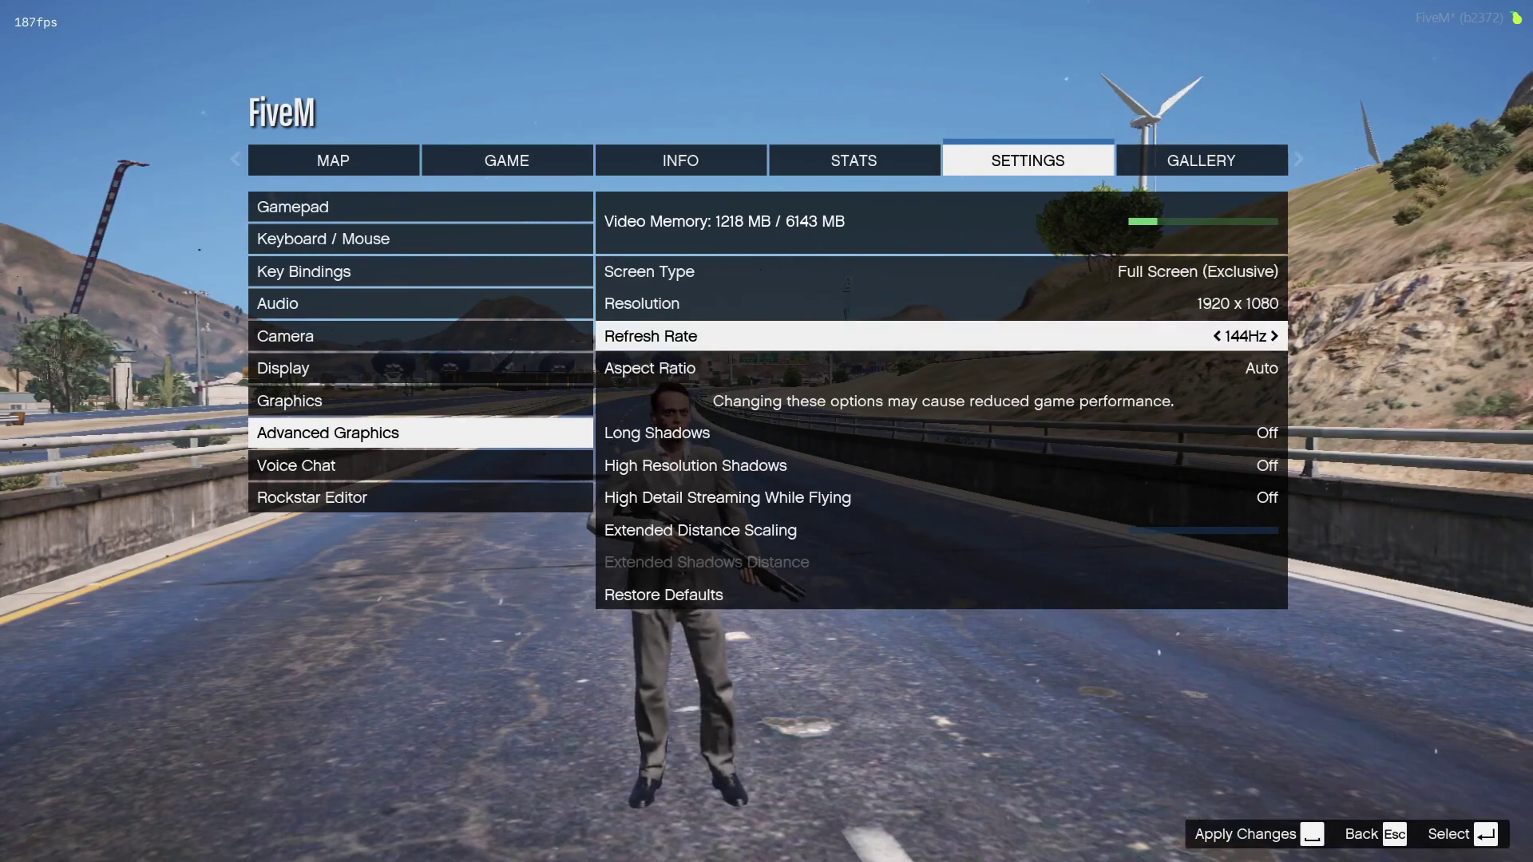
pyautogui.press('Right')
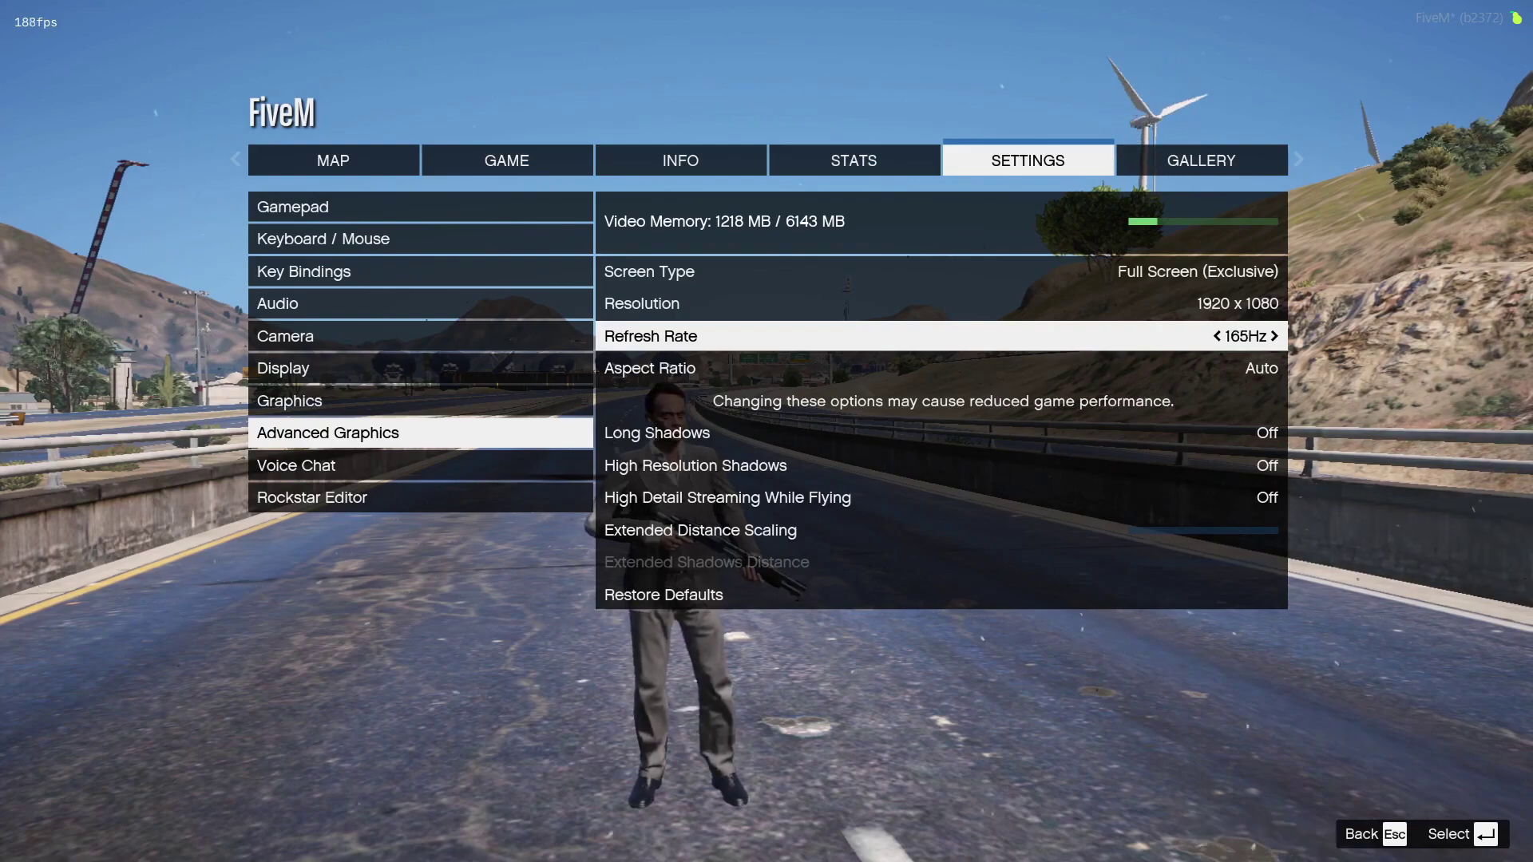
# Examine the aspect ratio and extended distance scaling in the advanced graphics, look over the display settings, and return to the game.
pyautogui.click(1223, 370)
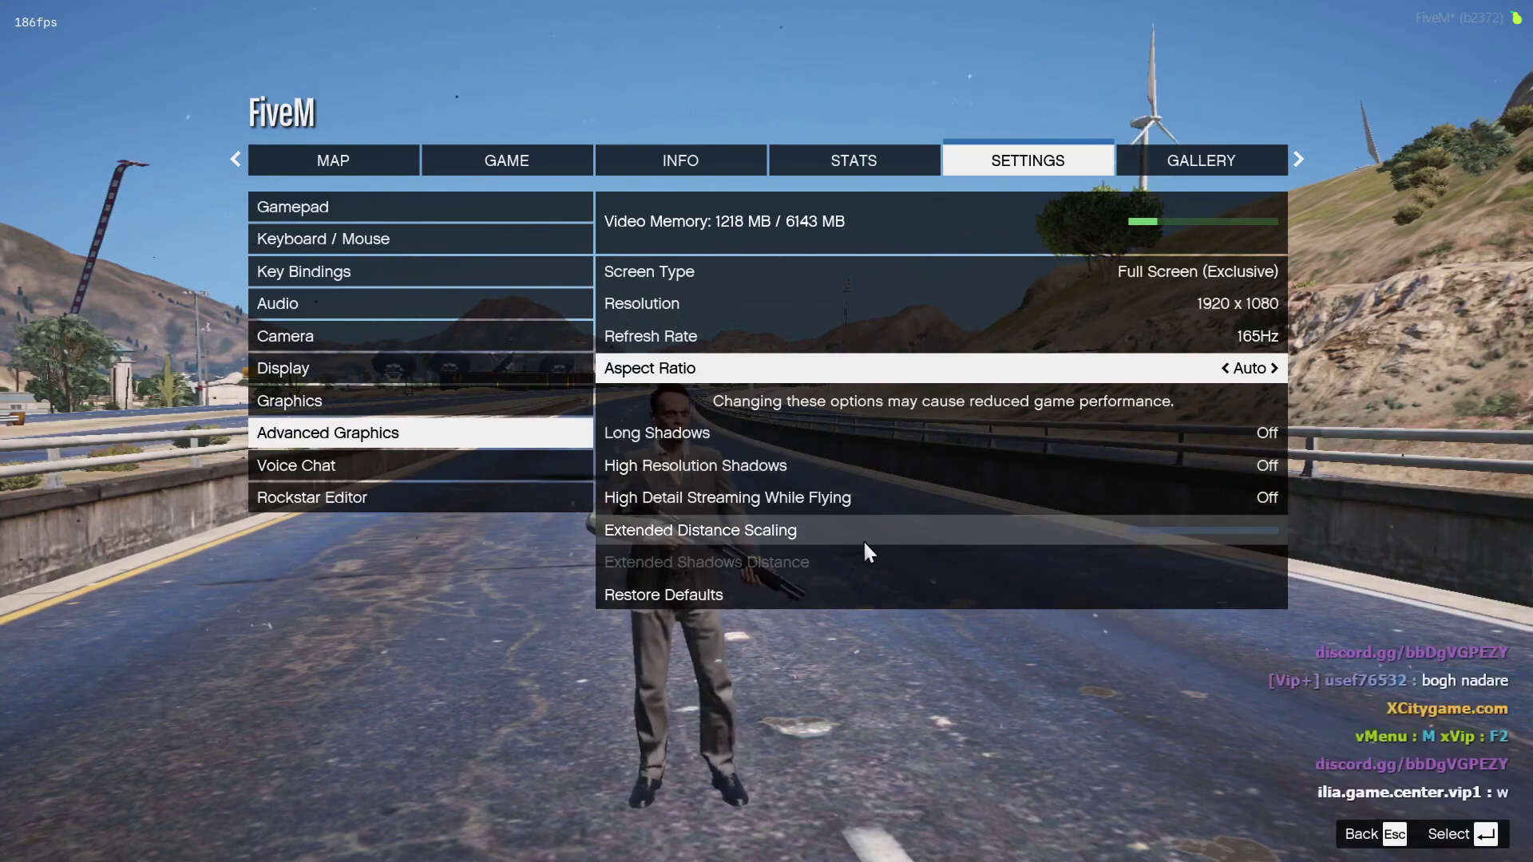
pyautogui.click(754, 534)
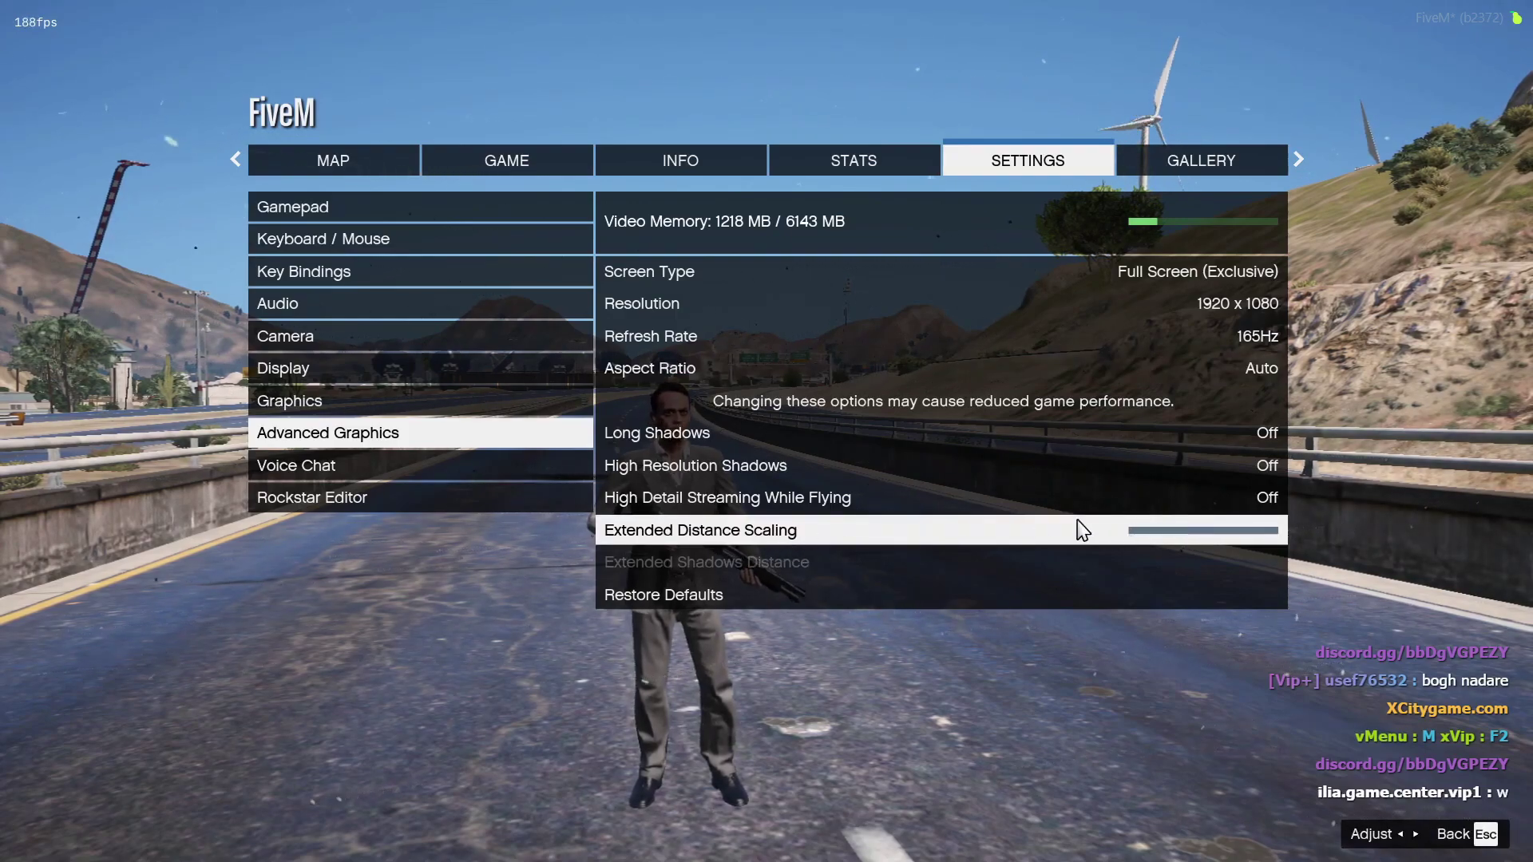
pyautogui.click(308, 369)
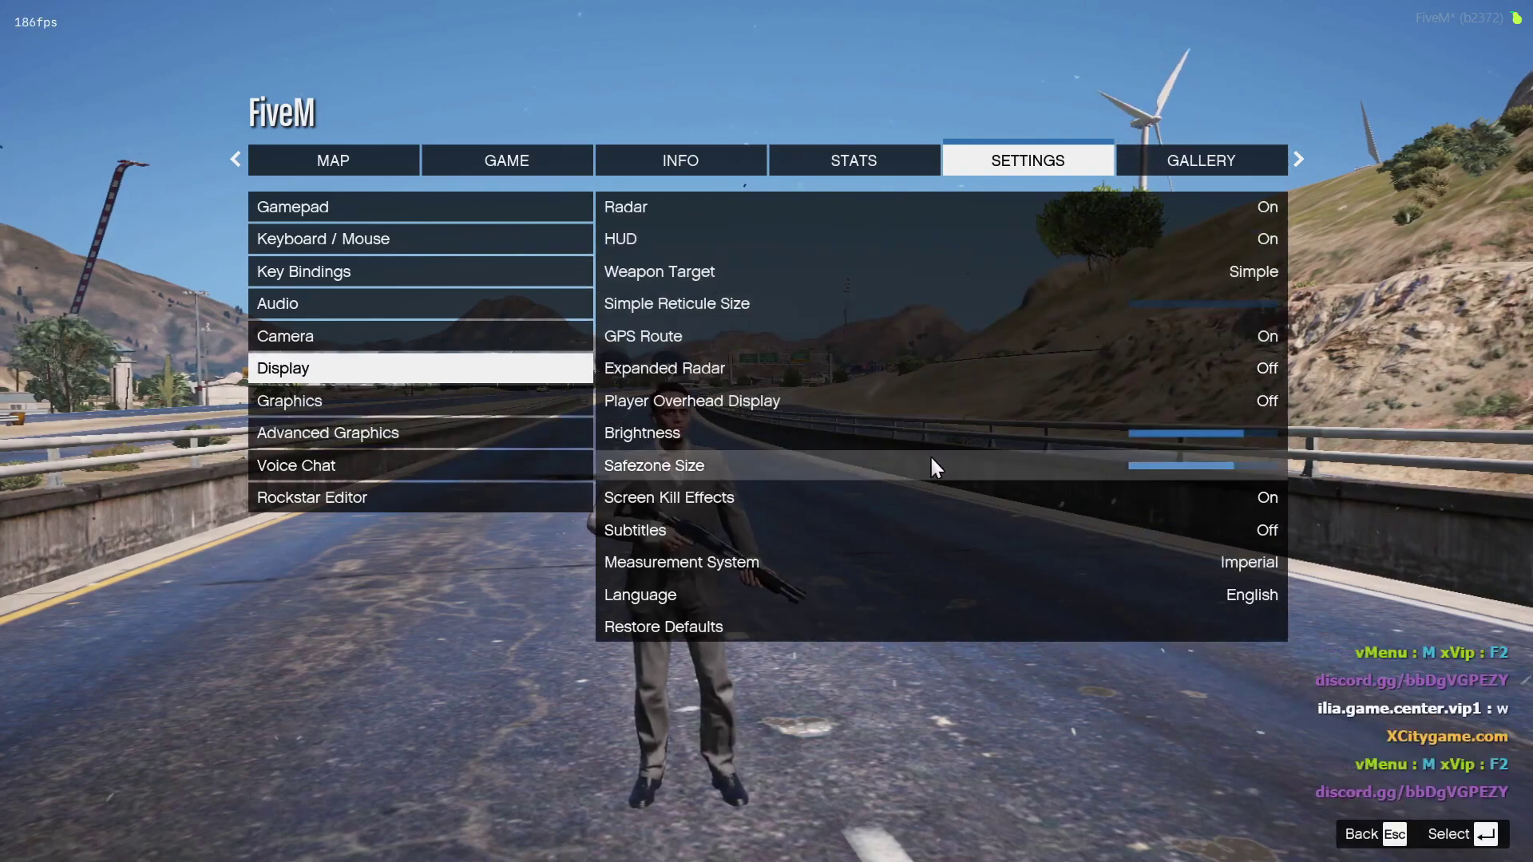
pyautogui.scroll(-2, 909, 481)
pyautogui.press('Up')
pyautogui.press('Up')
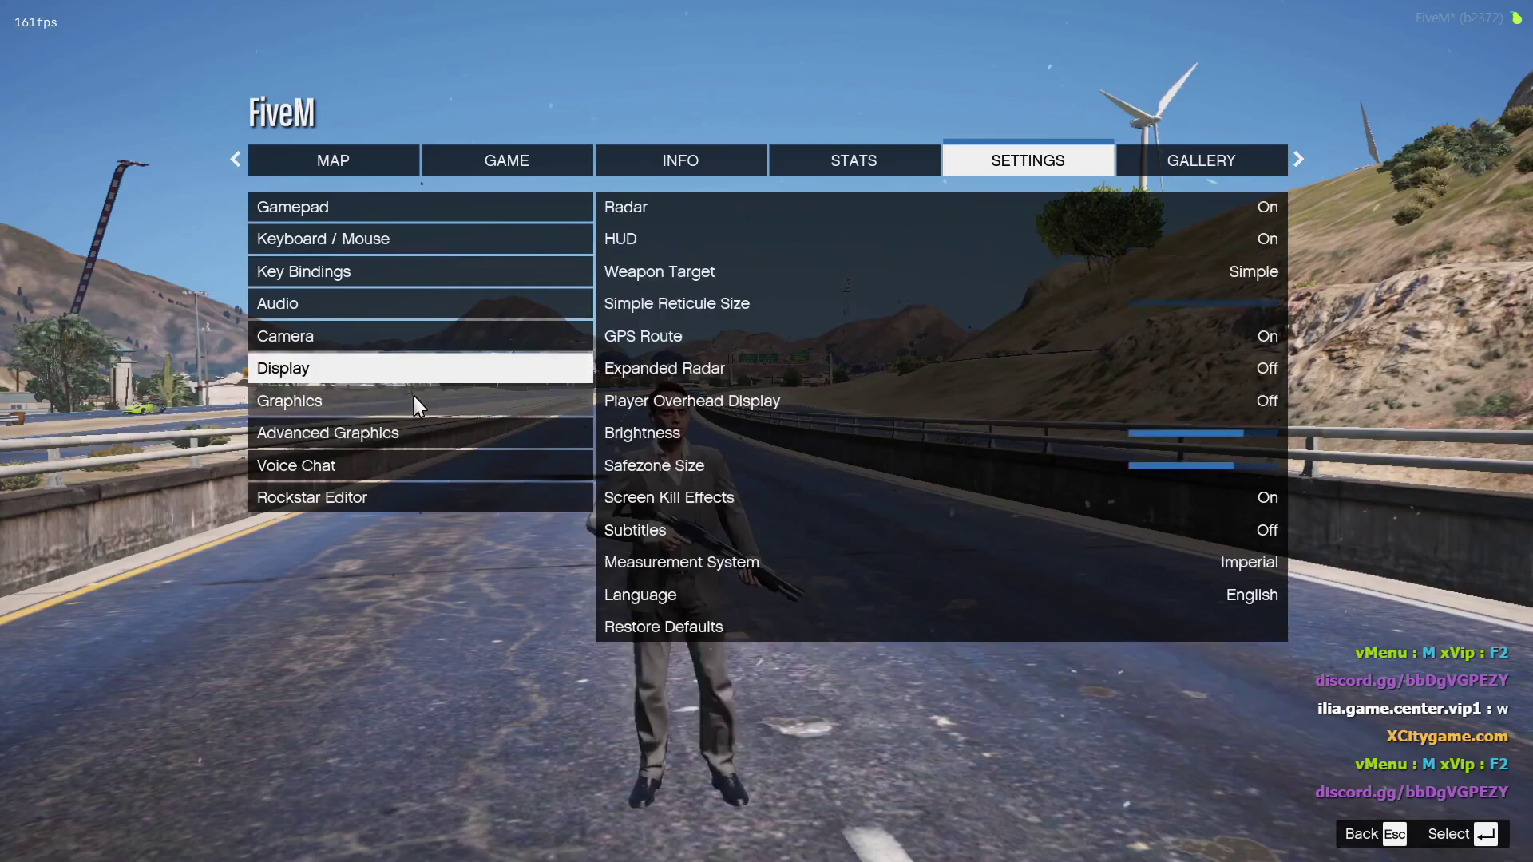
pyautogui.press('Escape')
pyautogui.press('Escape')
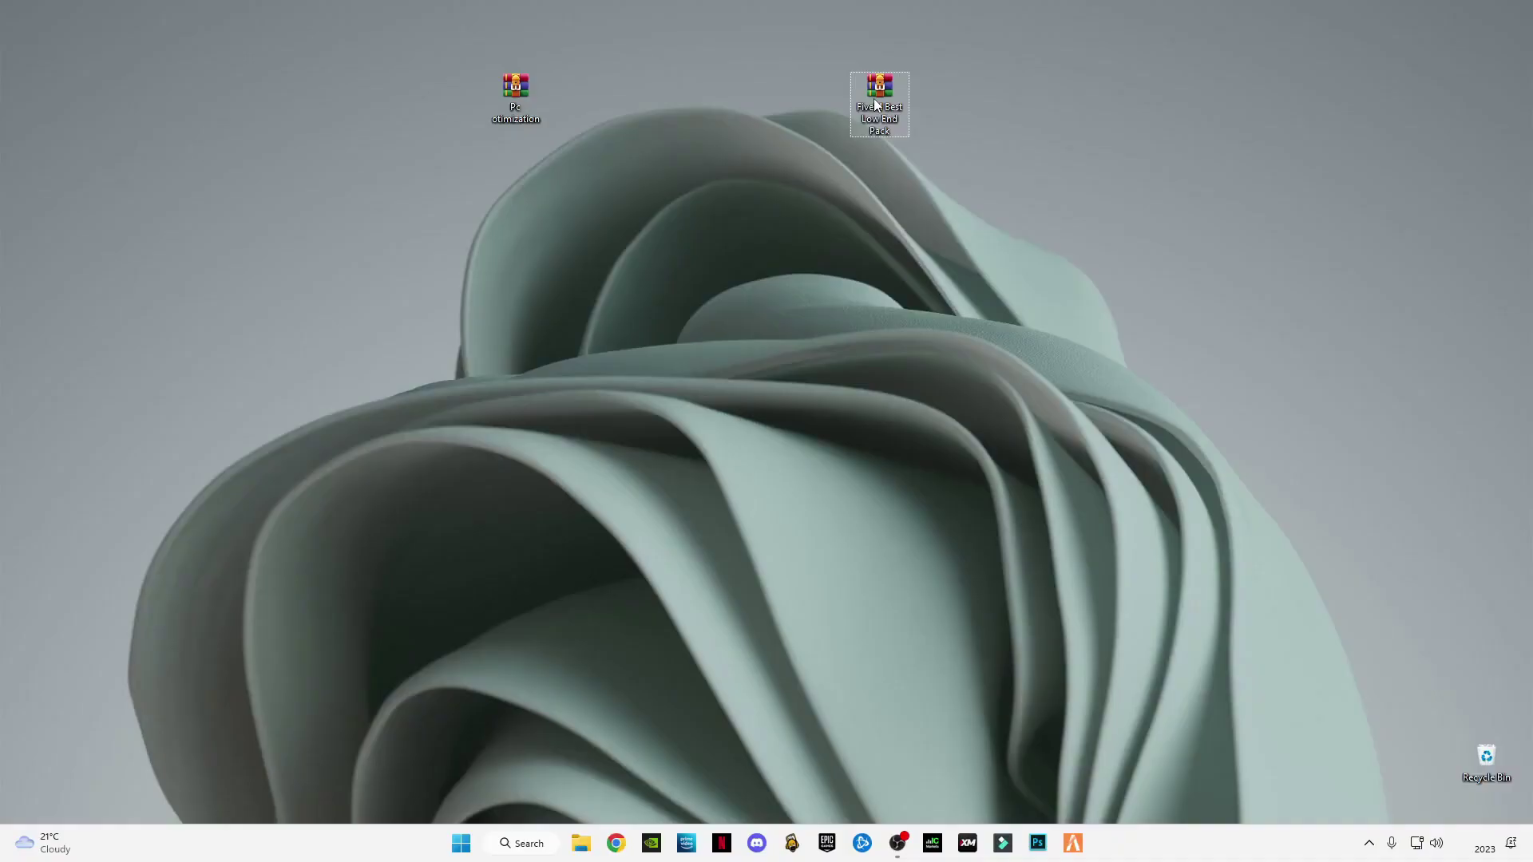
# Move the Pc otimization and FiveM Best Low End Pack archives together to the upper-left area of the desktop.
pyautogui.moveTo(883, 94); pyautogui.dragTo(576, 96)
pyautogui.moveTo(733, 211); pyautogui.dragTo(415, 8)
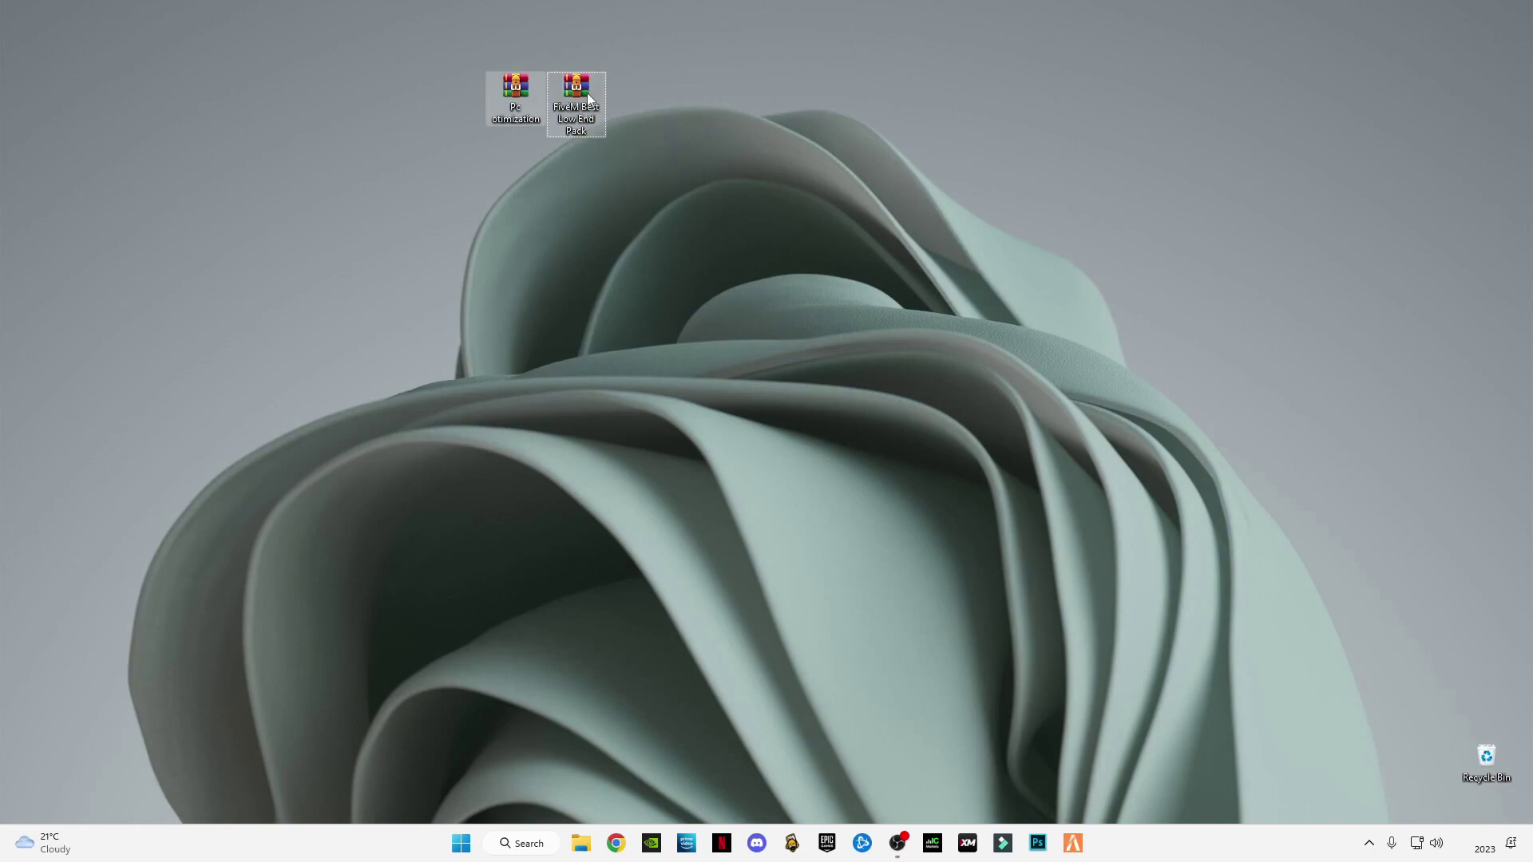
pyautogui.moveTo(572, 99); pyautogui.dragTo(121, 64)
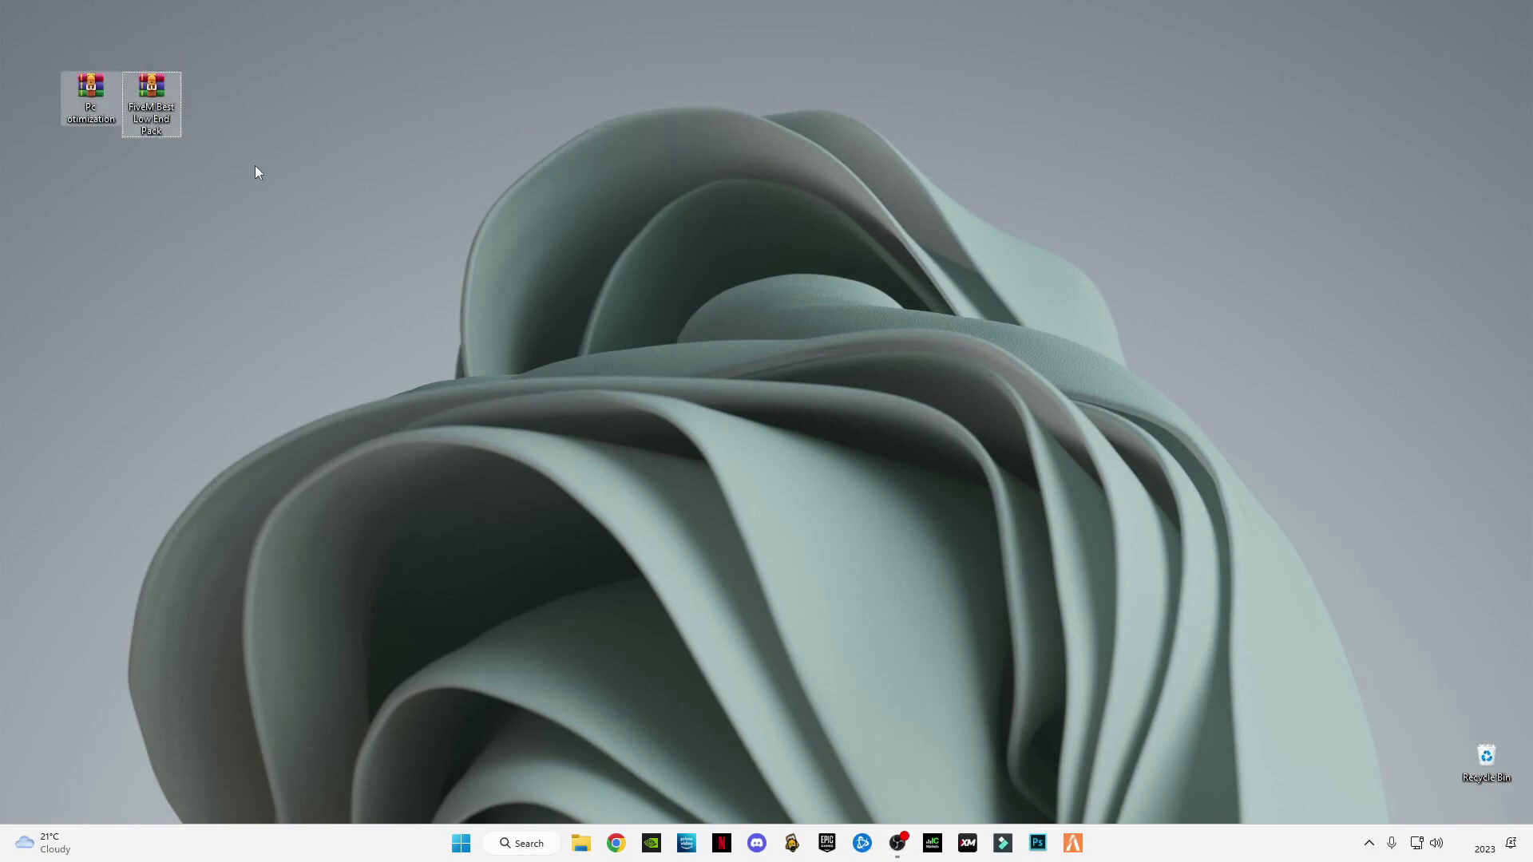
pyautogui.click(313, 233)
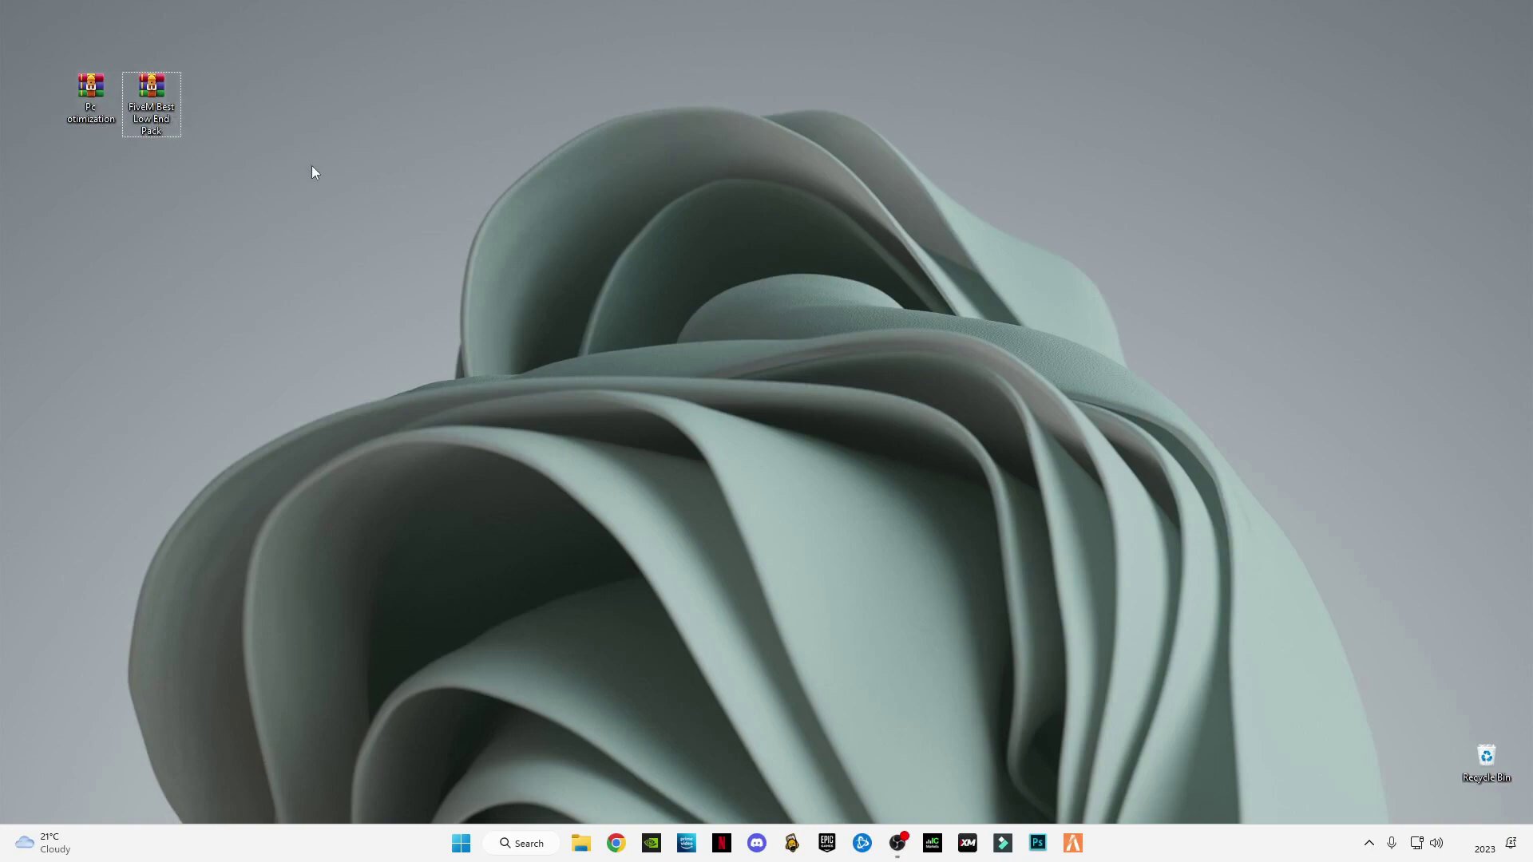
# Extract the Pc otimization archive directly onto the desktop with WinRAR.
pyautogui.rightClick(89, 85)
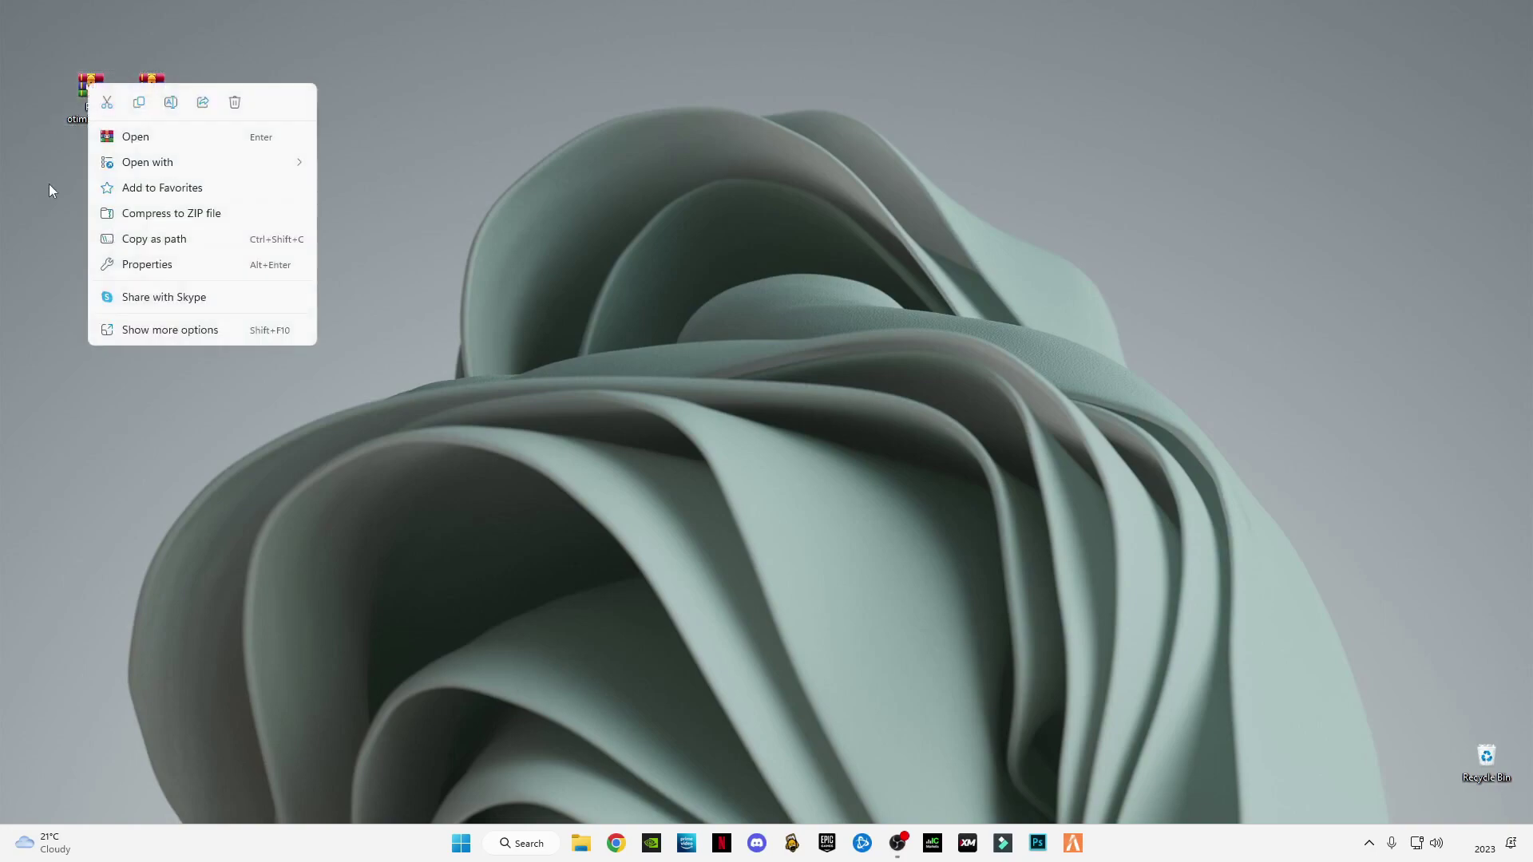
pyautogui.click(168, 333)
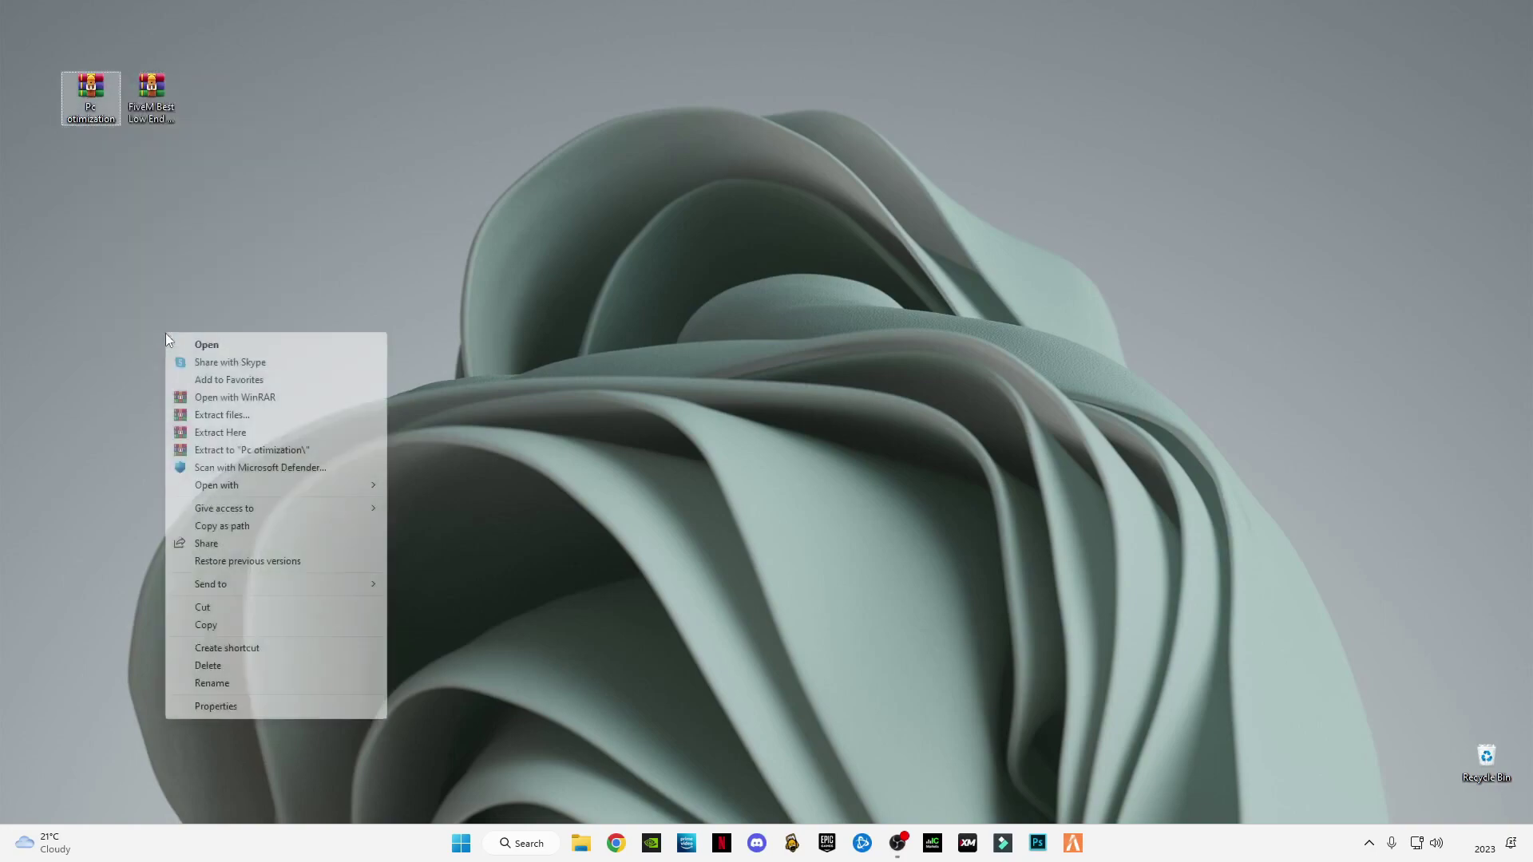
pyautogui.click(228, 438)
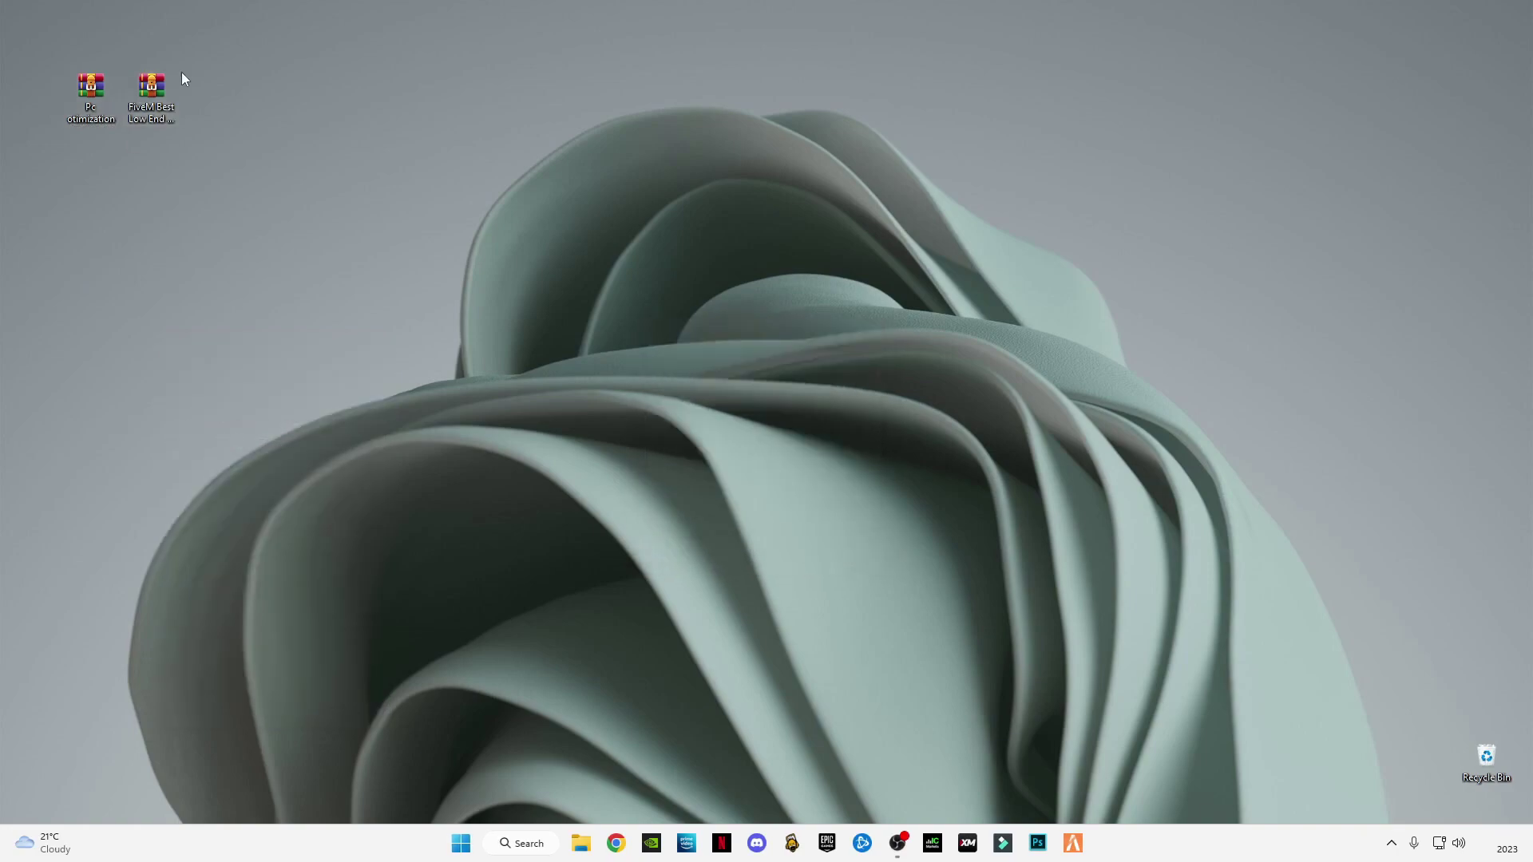
# Extract the FiveM Best Low End Pack archive onto the desktop.
pyautogui.rightClick(157, 109)
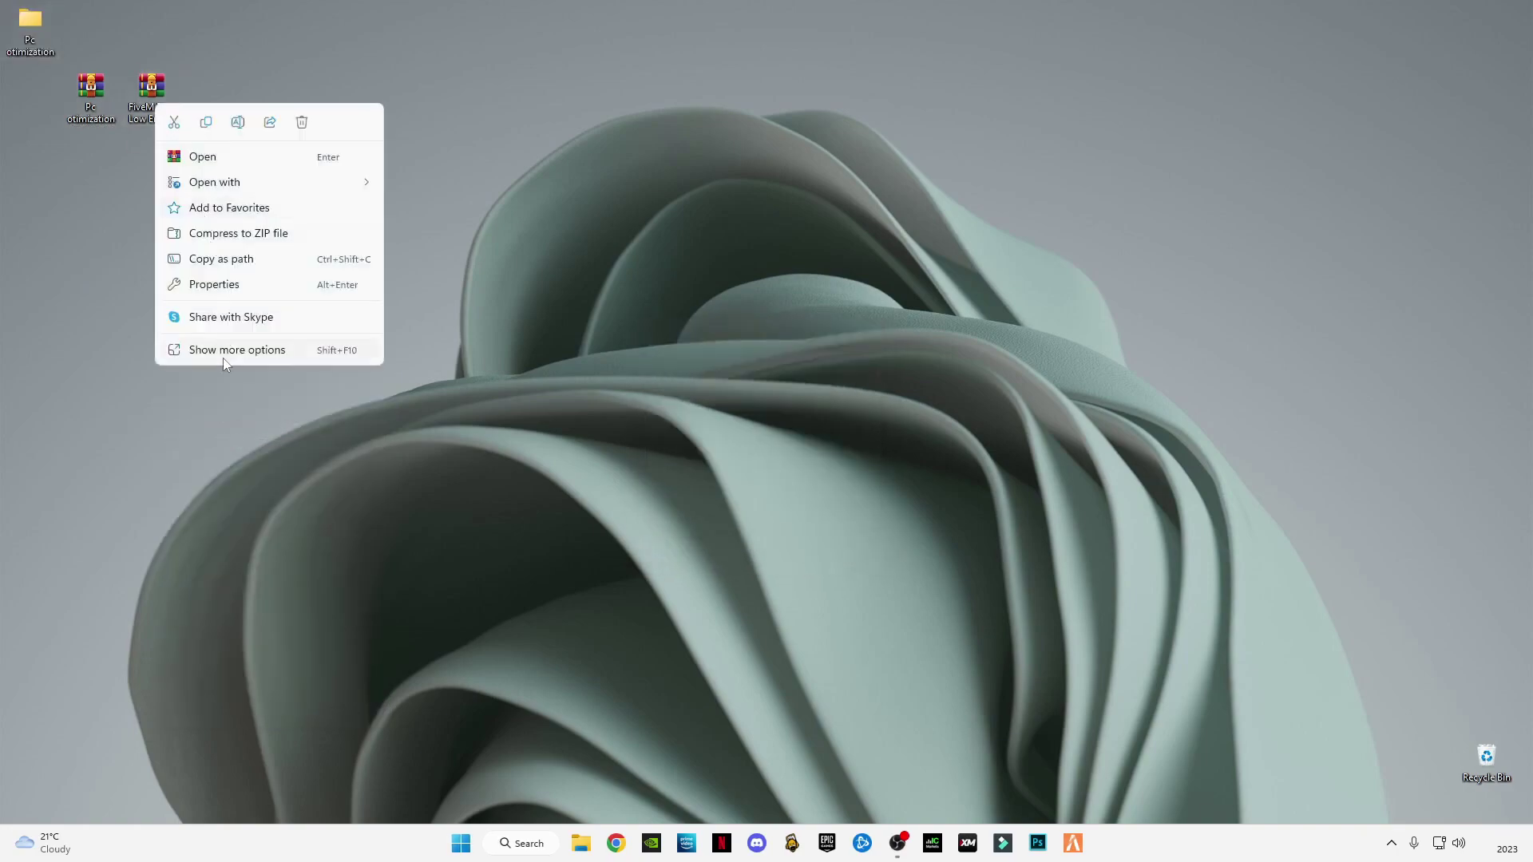
pyautogui.click(224, 359)
pyautogui.click(274, 457)
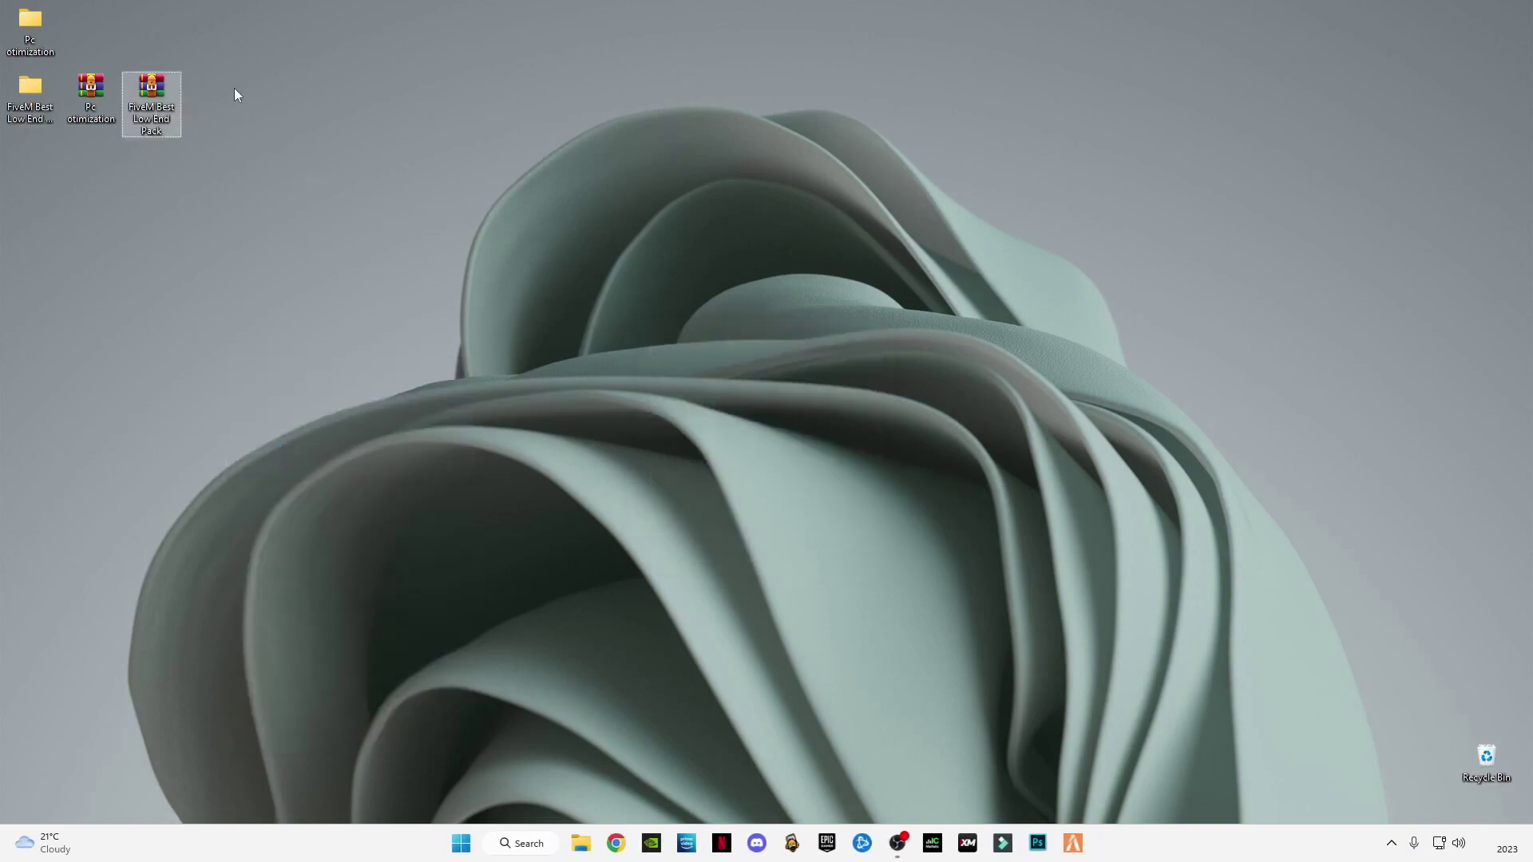
# Move both archives well below the extracted folders on the desktop and open the Pc otimization folder.
pyautogui.moveTo(233, 88); pyautogui.dragTo(40, 487)
pyautogui.click(60, 65)
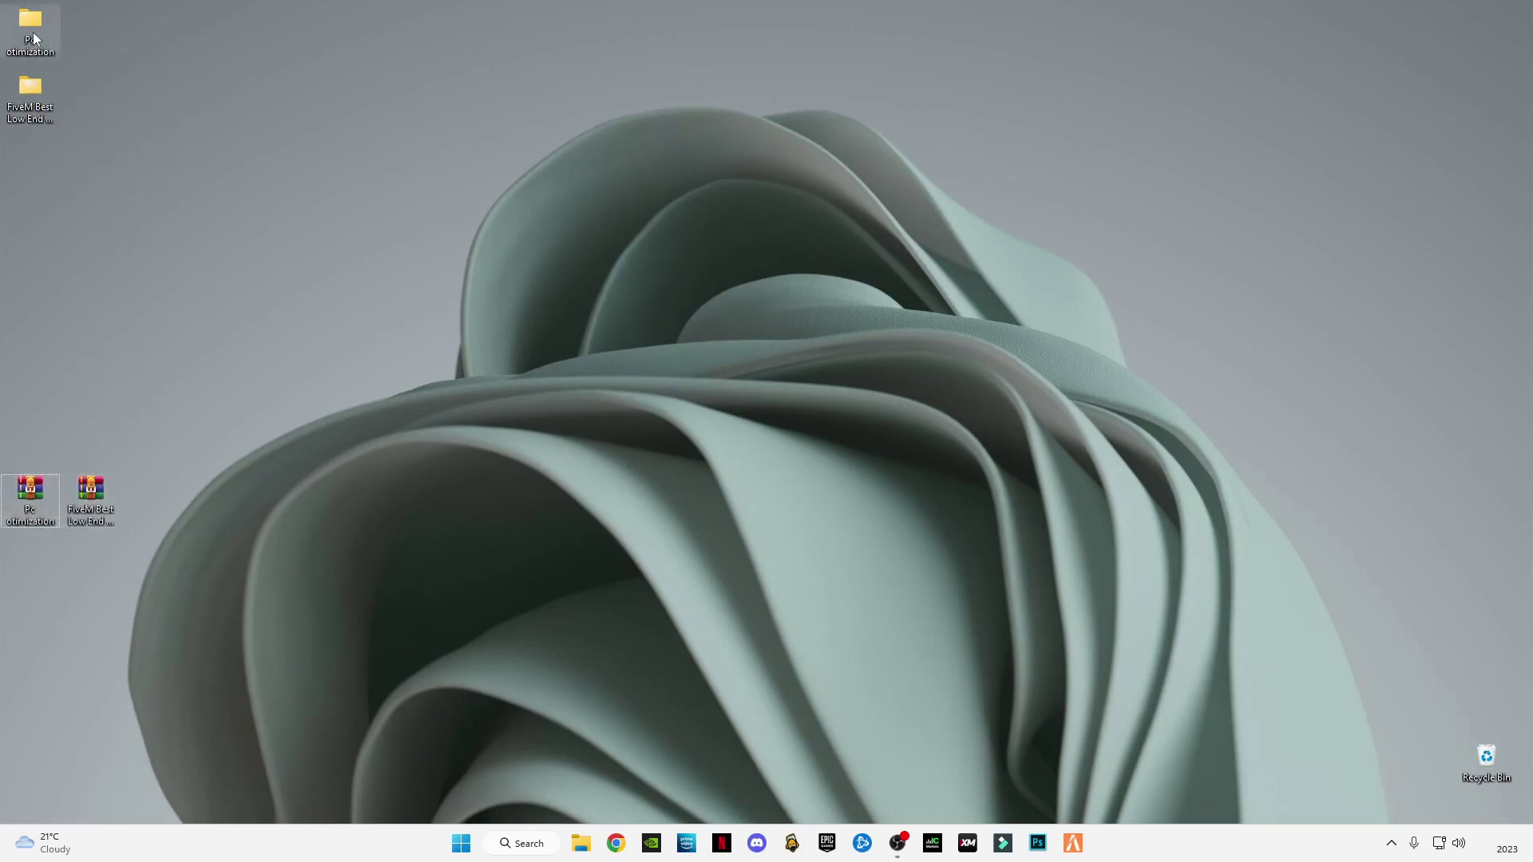
pyautogui.doubleClick(34, 35)
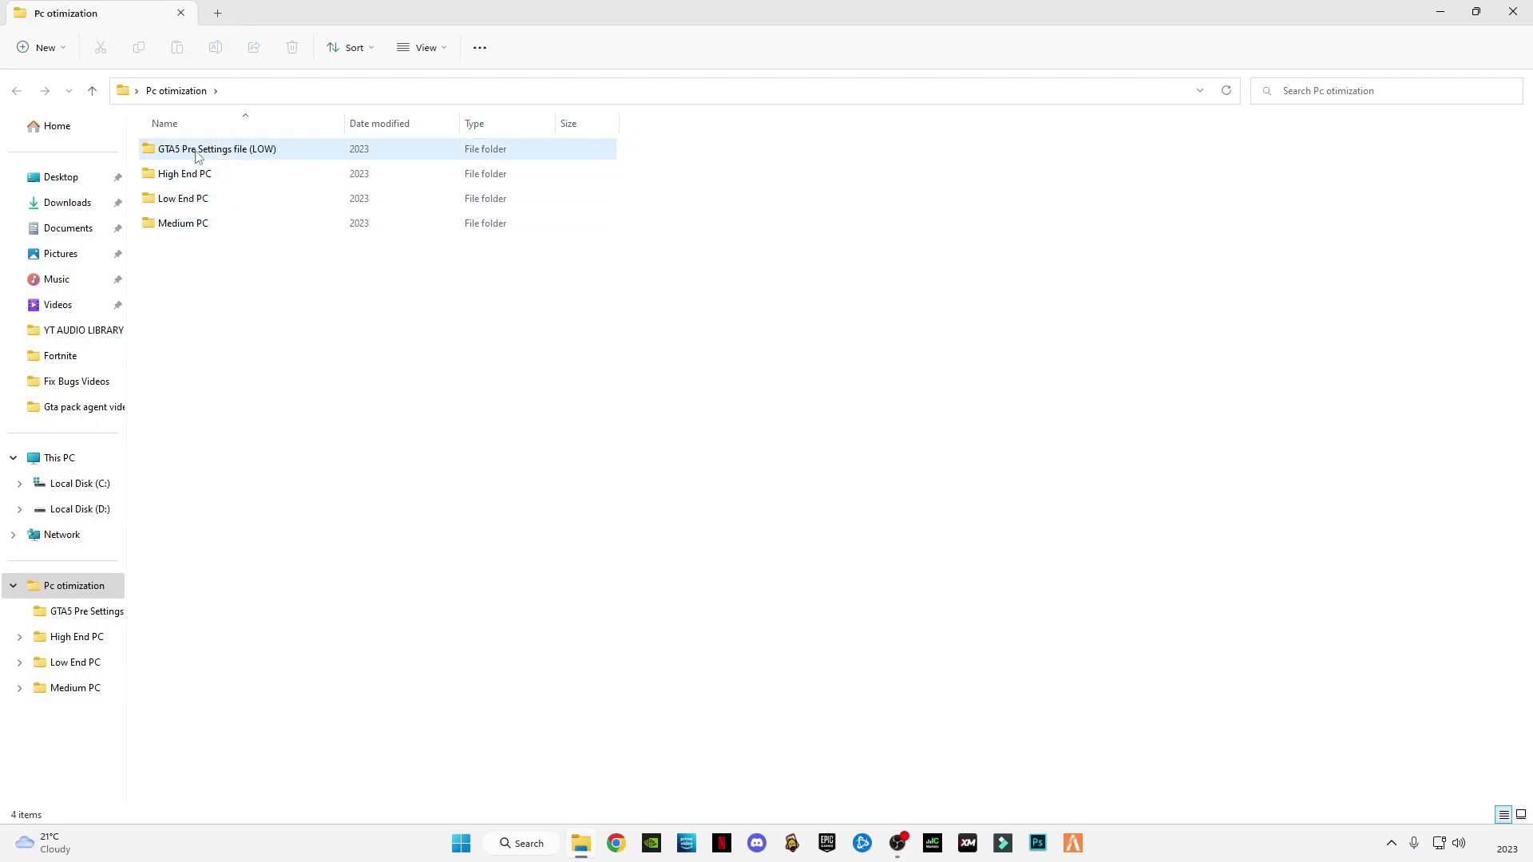
# Copy the settings XML file from the GTA5 Pre Settings file (LOW) folder and minimize that window.
pyautogui.doubleClick(202, 150)
pyautogui.rightClick(180, 153)
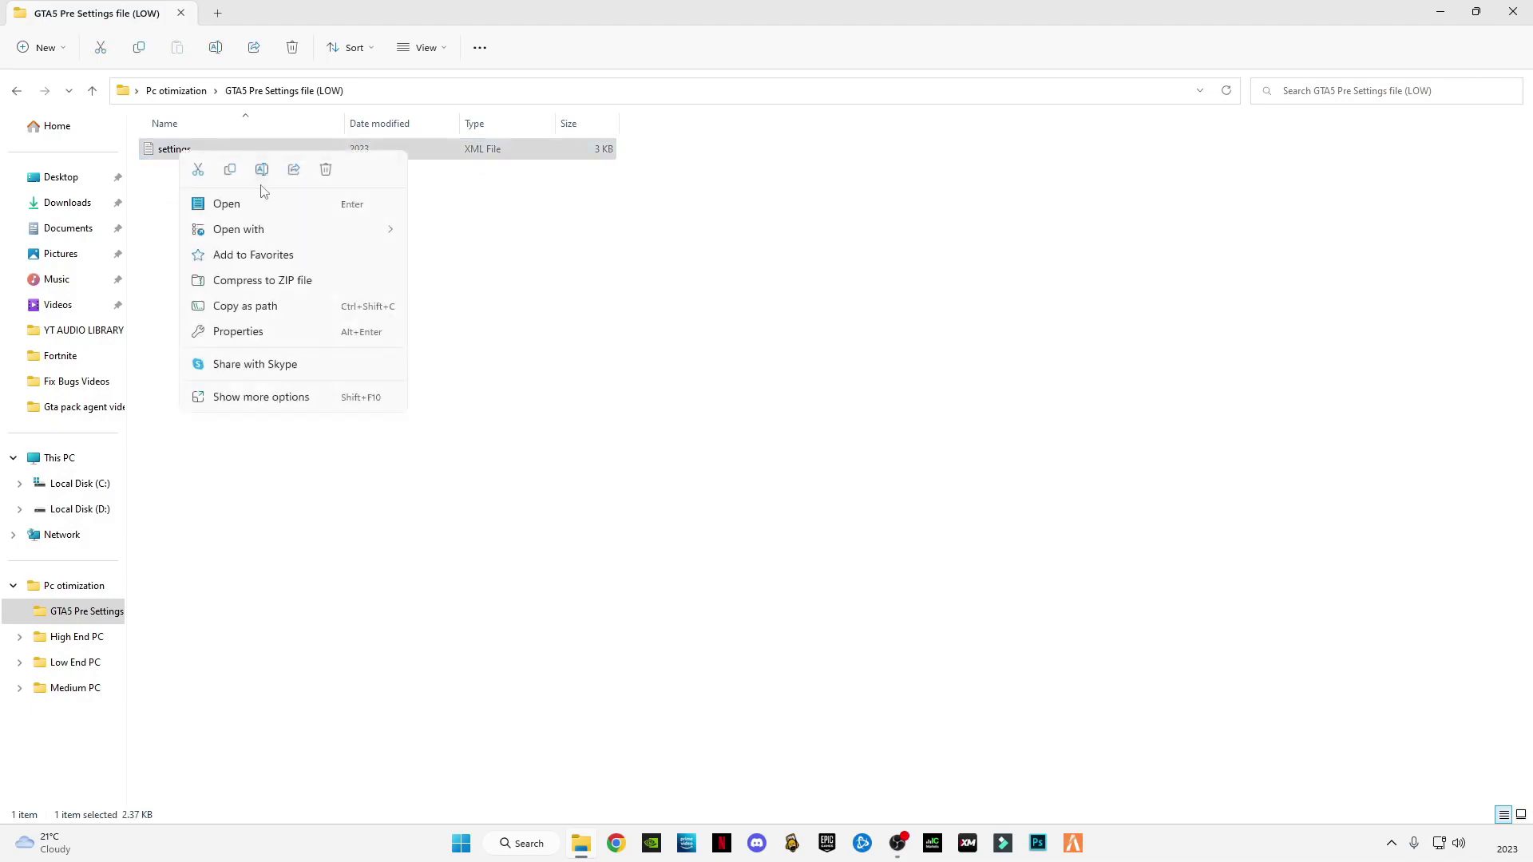
pyautogui.click(231, 176)
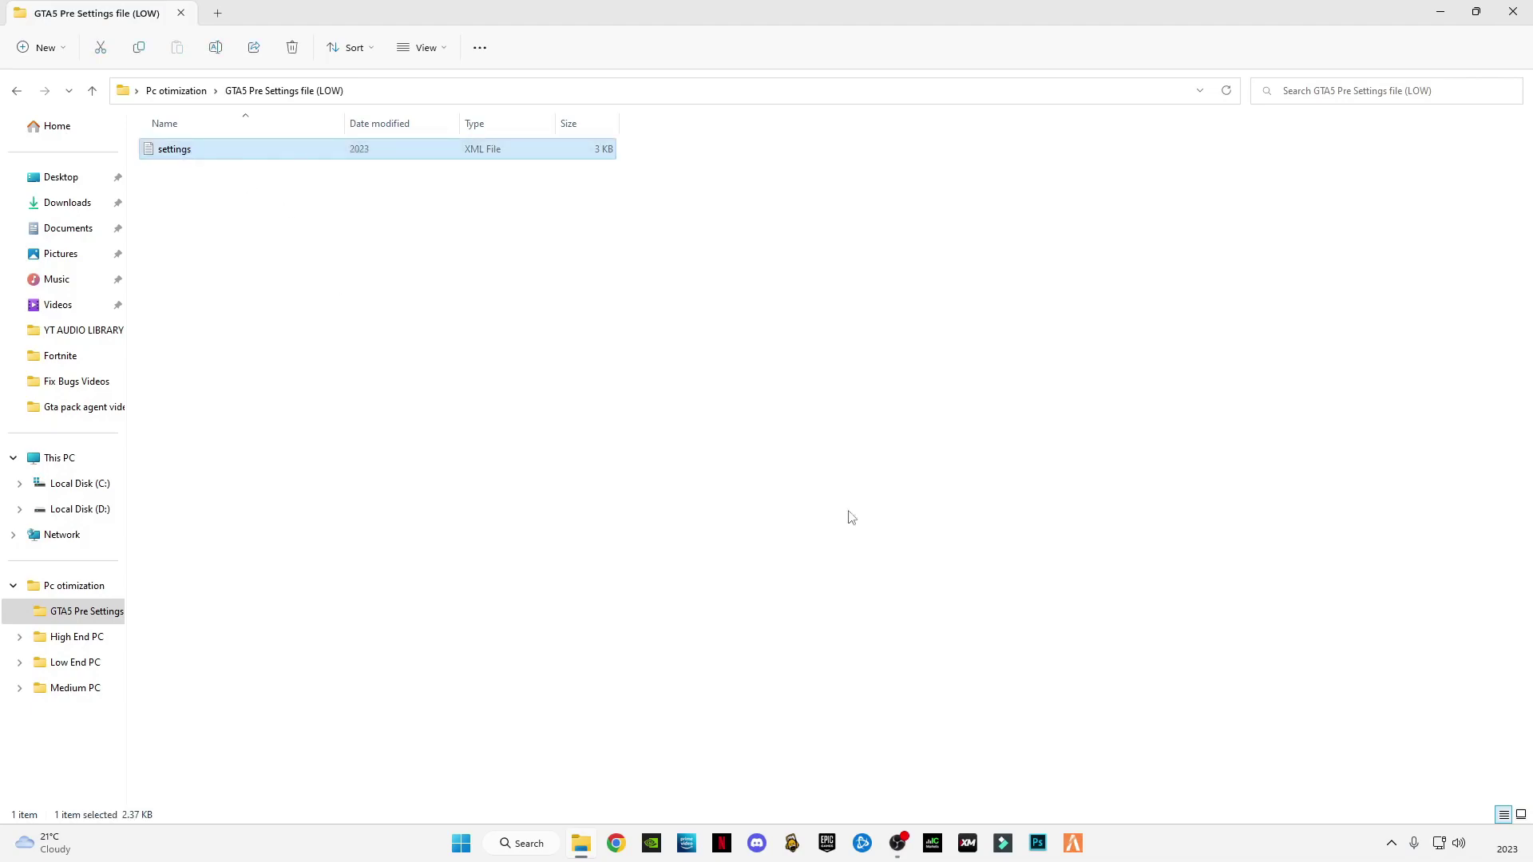
pyautogui.click(1439, 12)
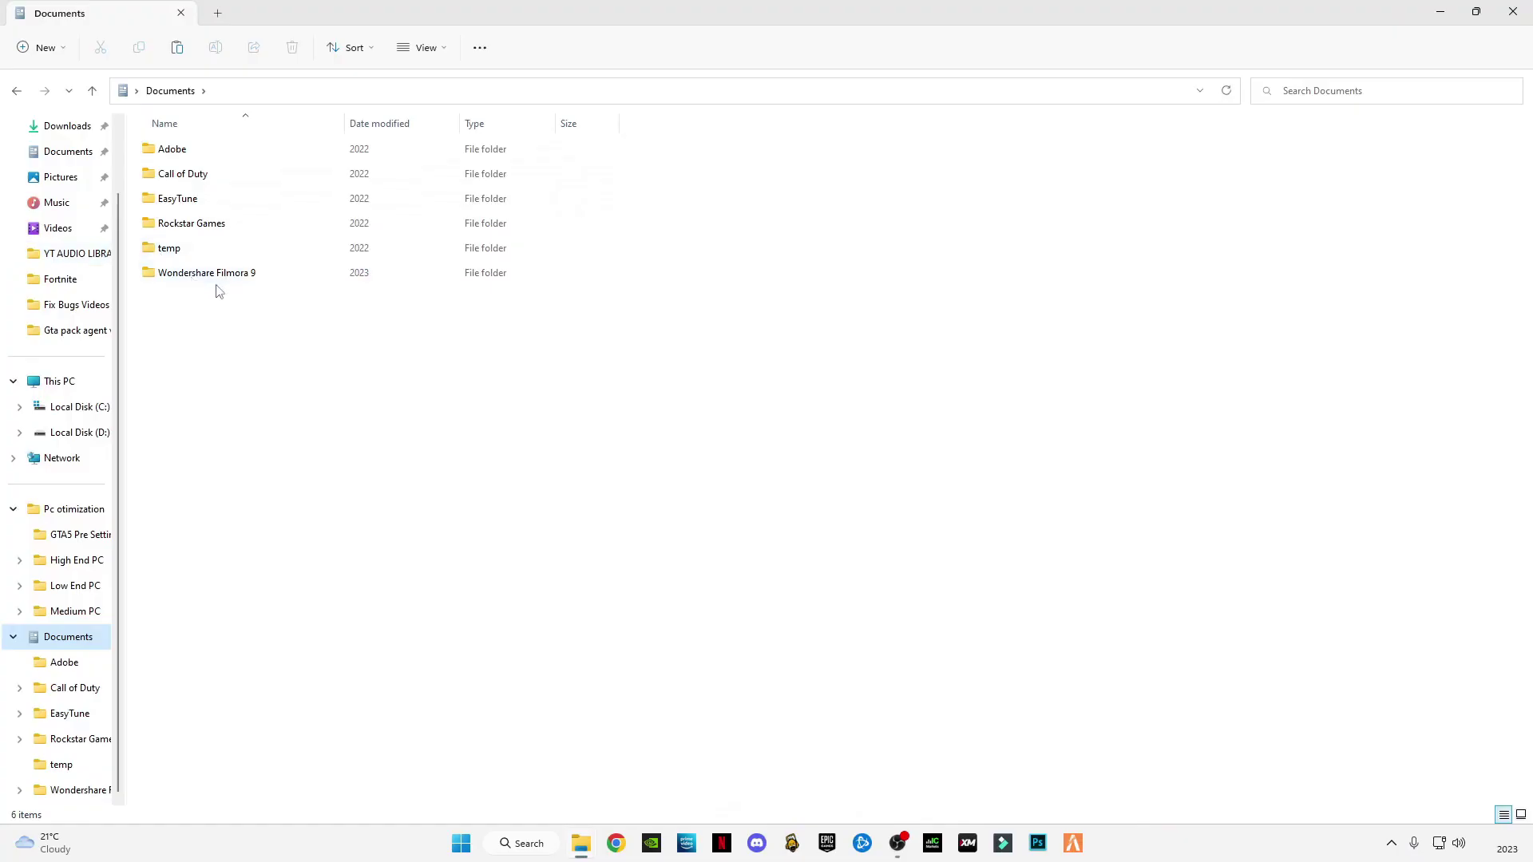
# Paste the copied settings file into Documents > Rockstar Games > GTA V, and close that window.
pyautogui.doubleClick(193, 224)
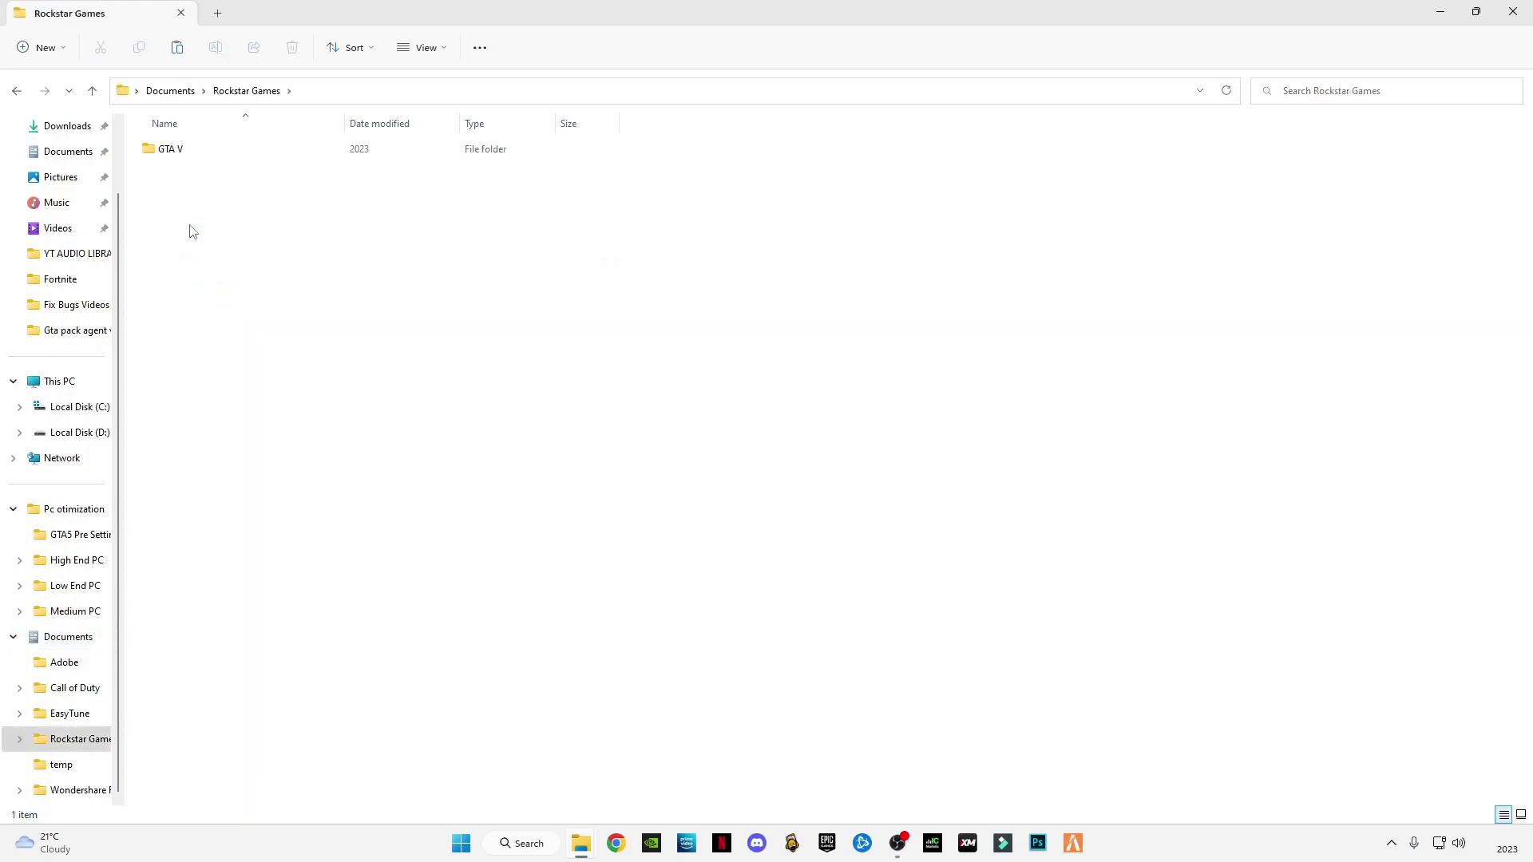
pyautogui.doubleClick(182, 152)
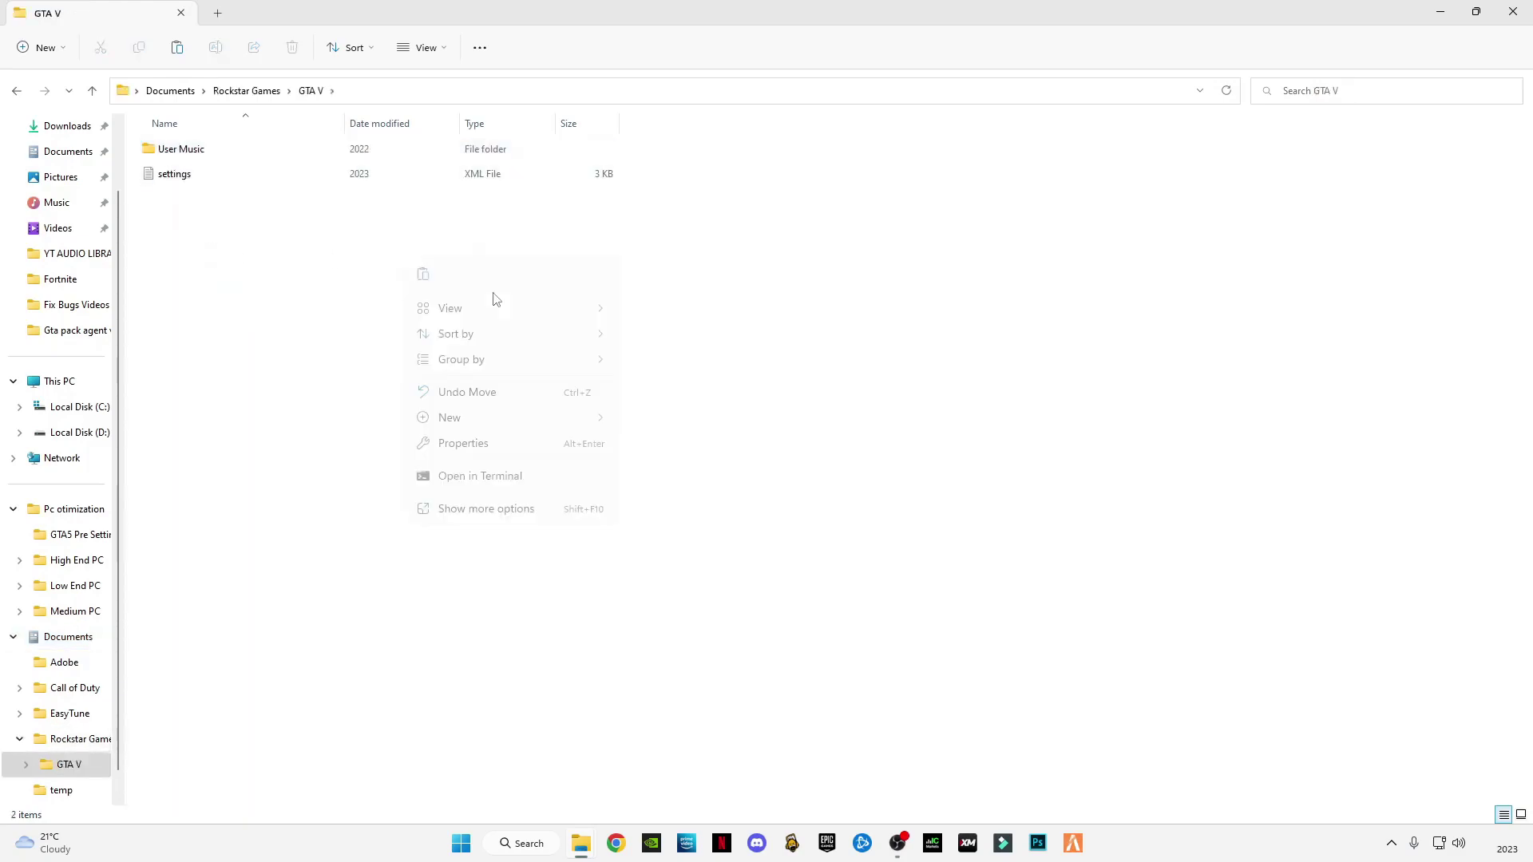
pyautogui.rightClick(406, 257)
pyautogui.click(513, 509)
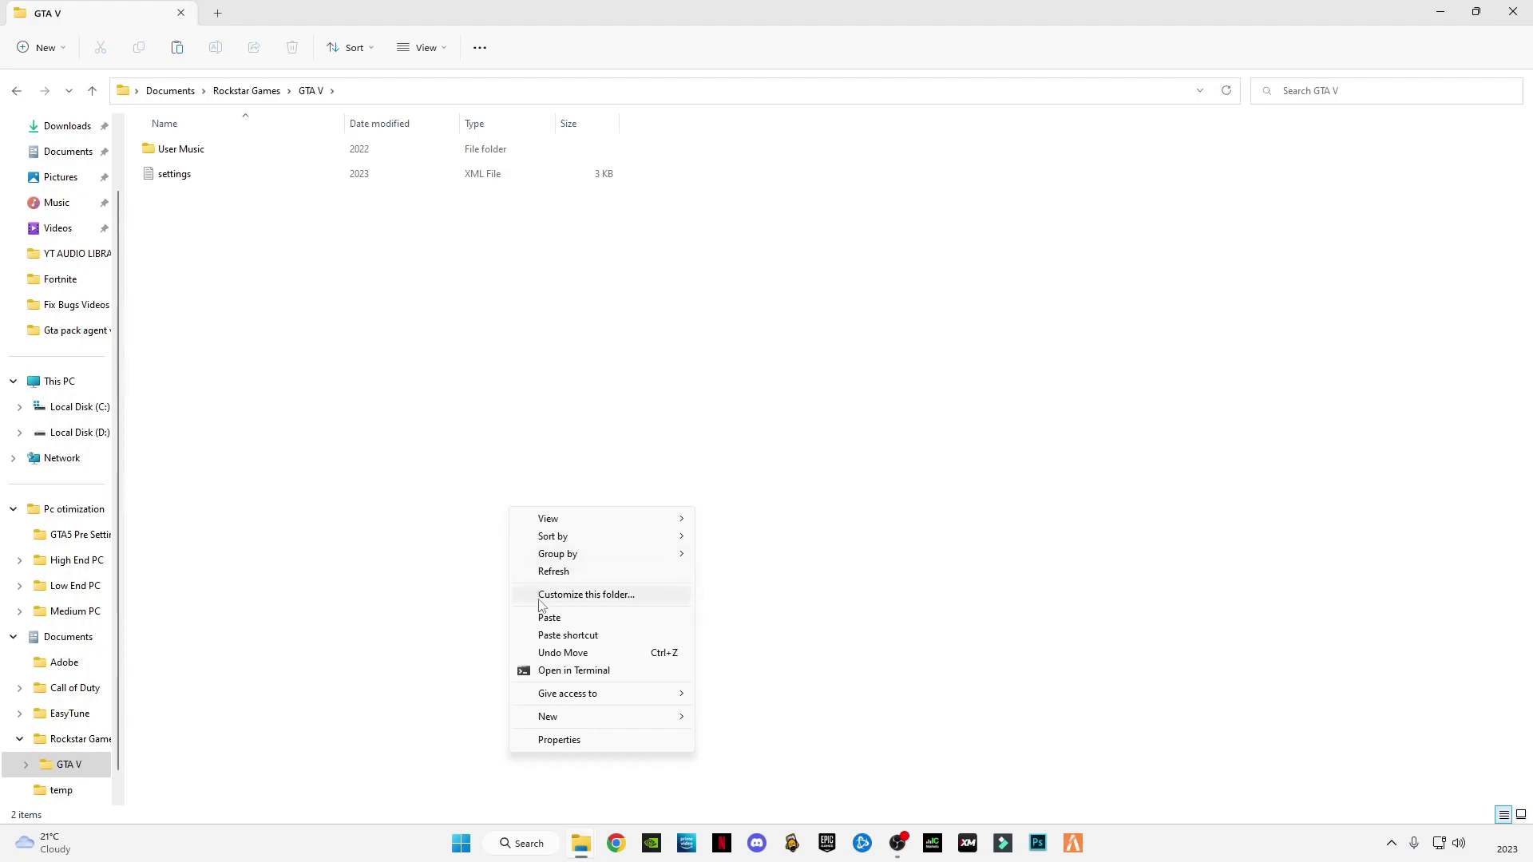
pyautogui.click(545, 618)
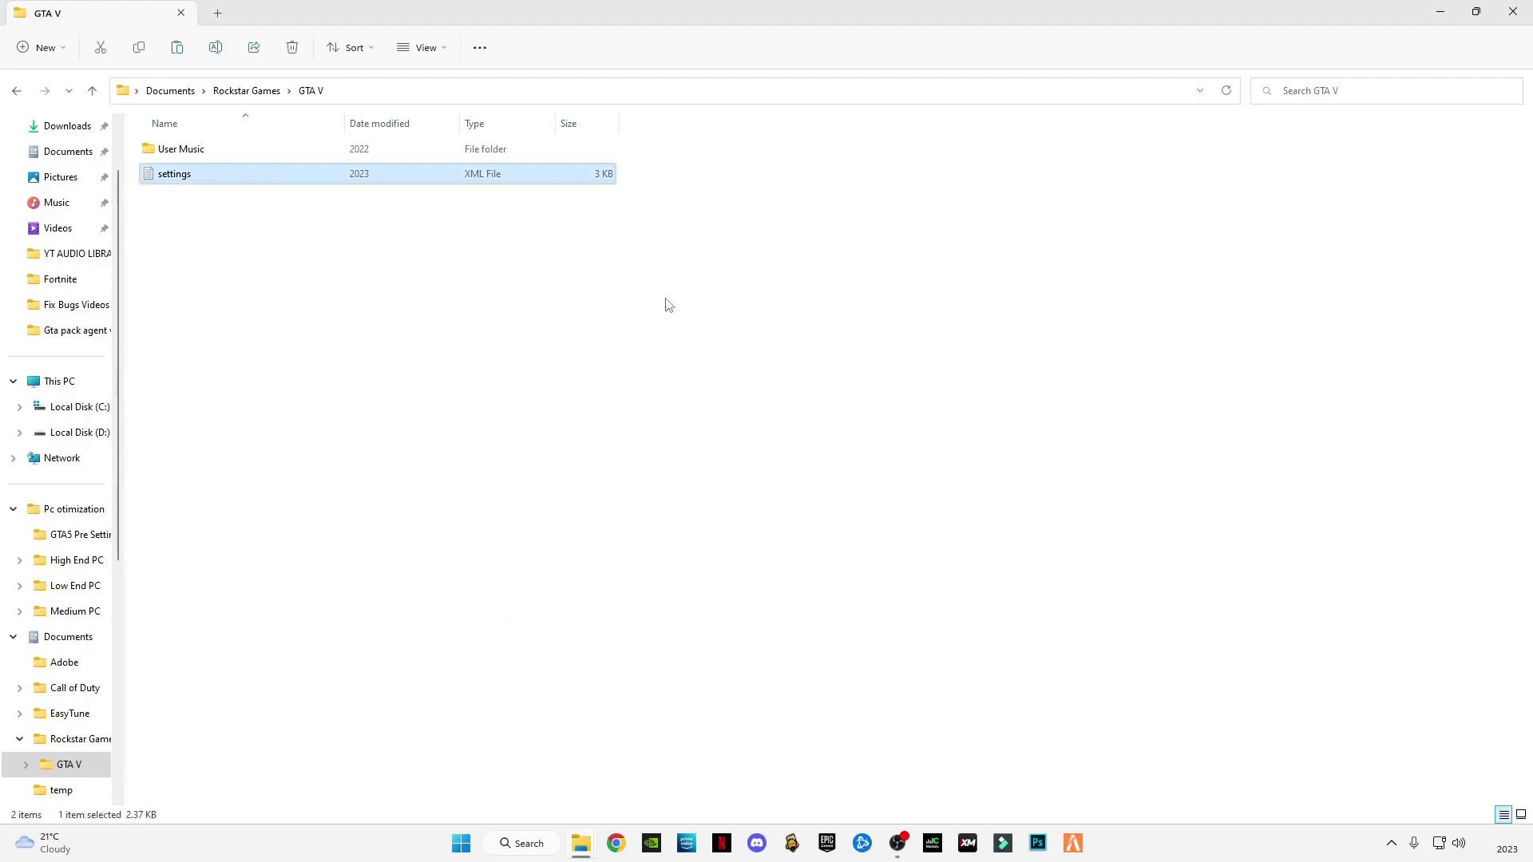
pyautogui.click(1513, 11)
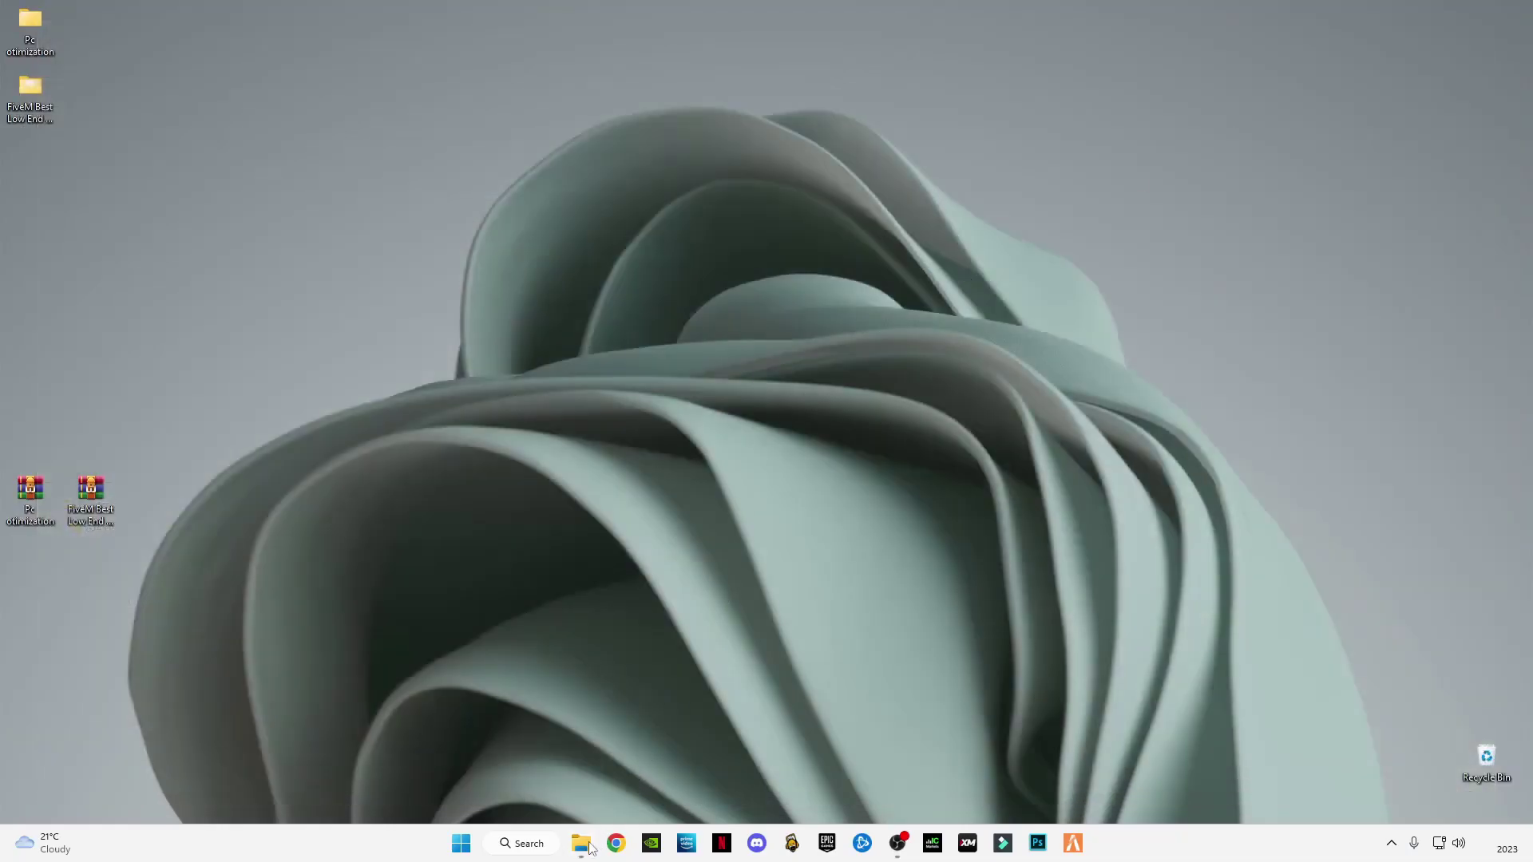
# Restore the minimized folder window, go back to Pc otimization and open the Low End PC folder.
pyautogui.click(589, 847)
pyautogui.click(18, 92)
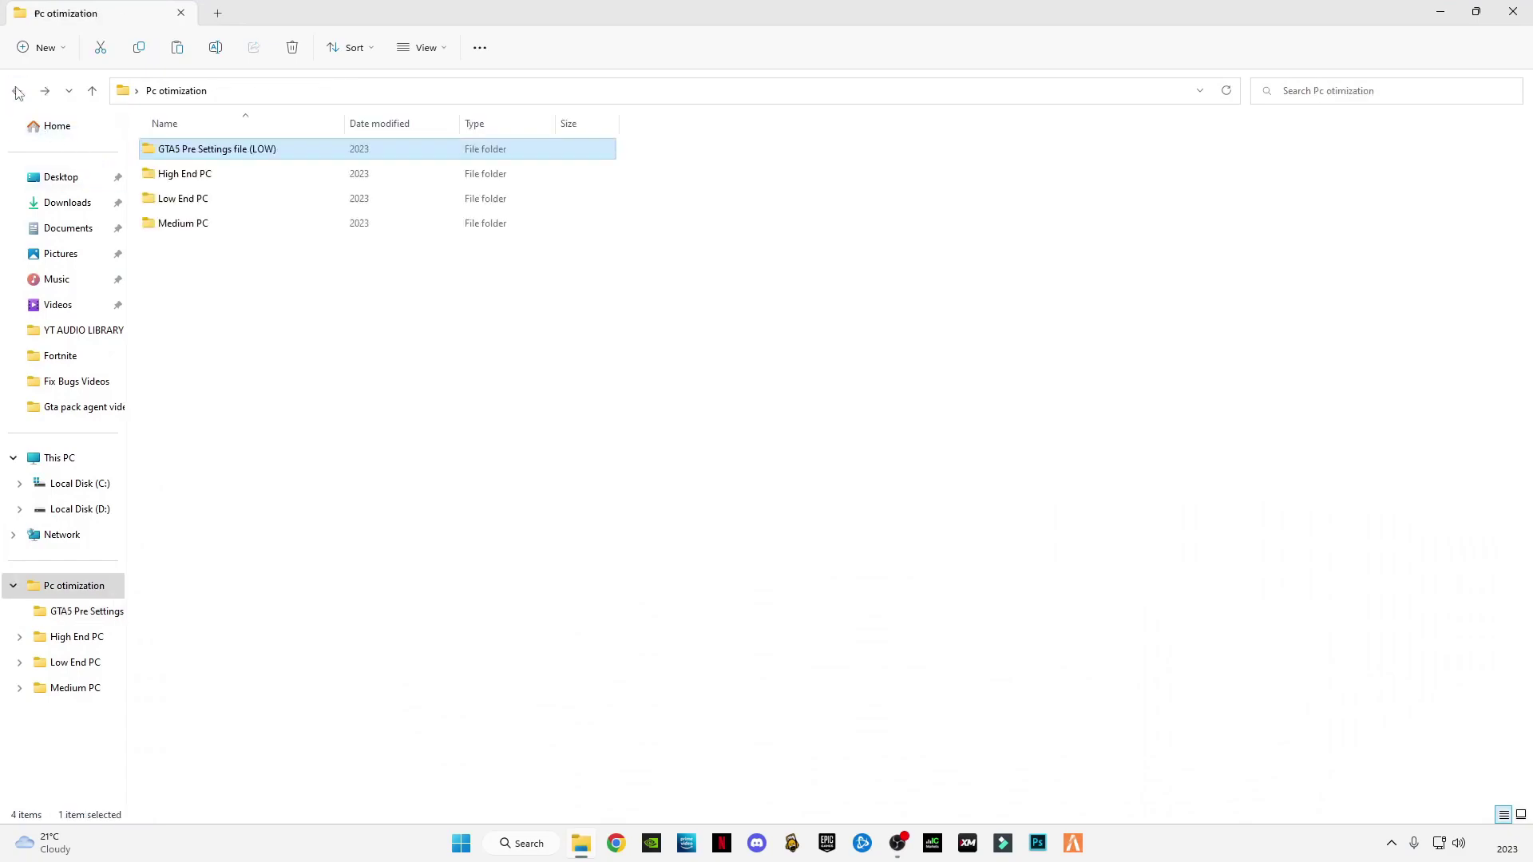
pyautogui.moveTo(215, 293); pyautogui.dragTo(214, 336)
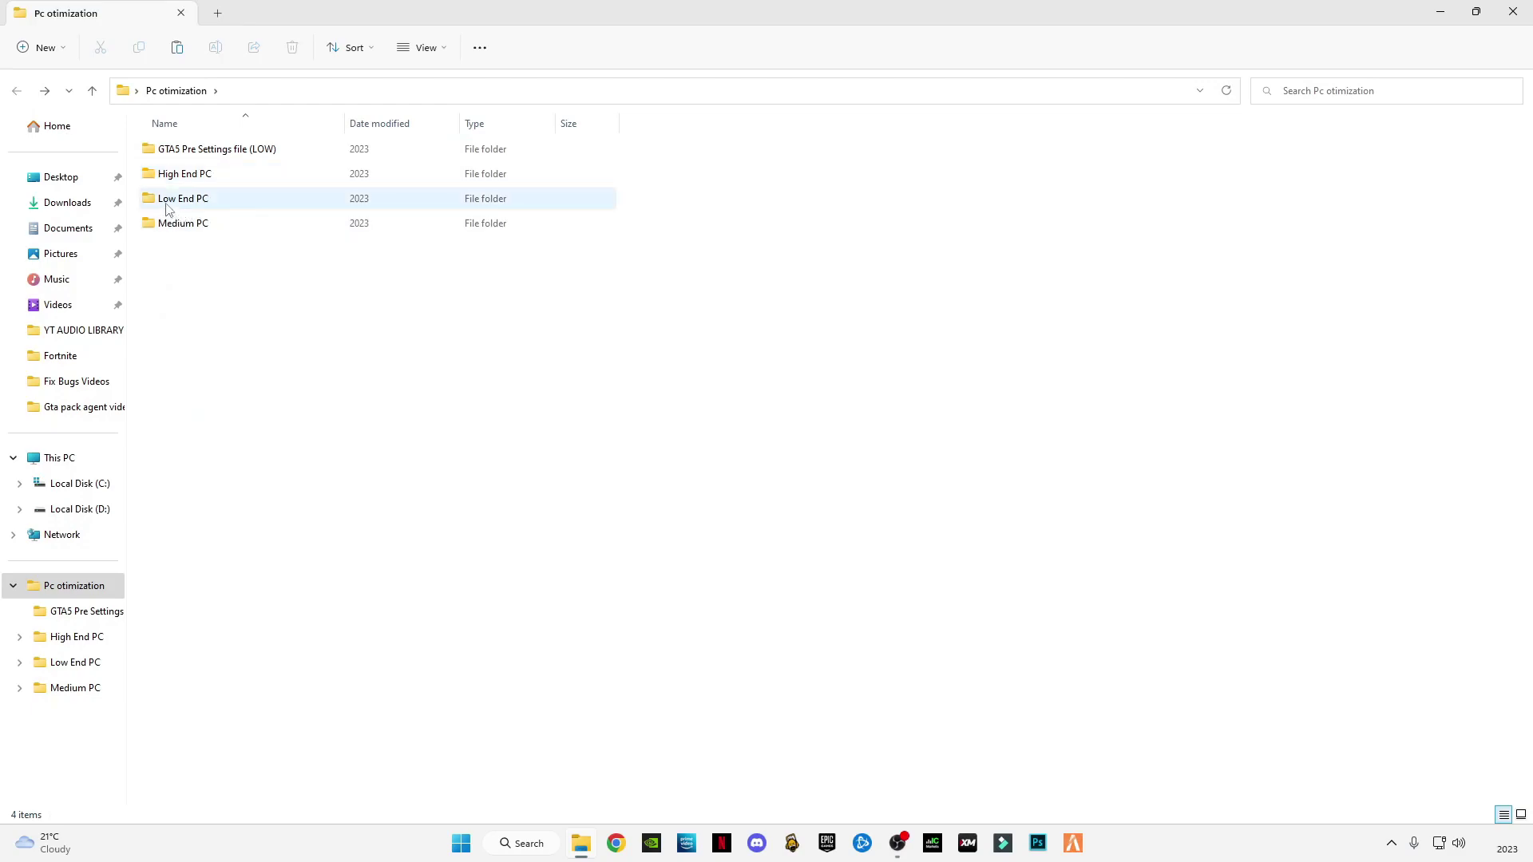
pyautogui.click(177, 208)
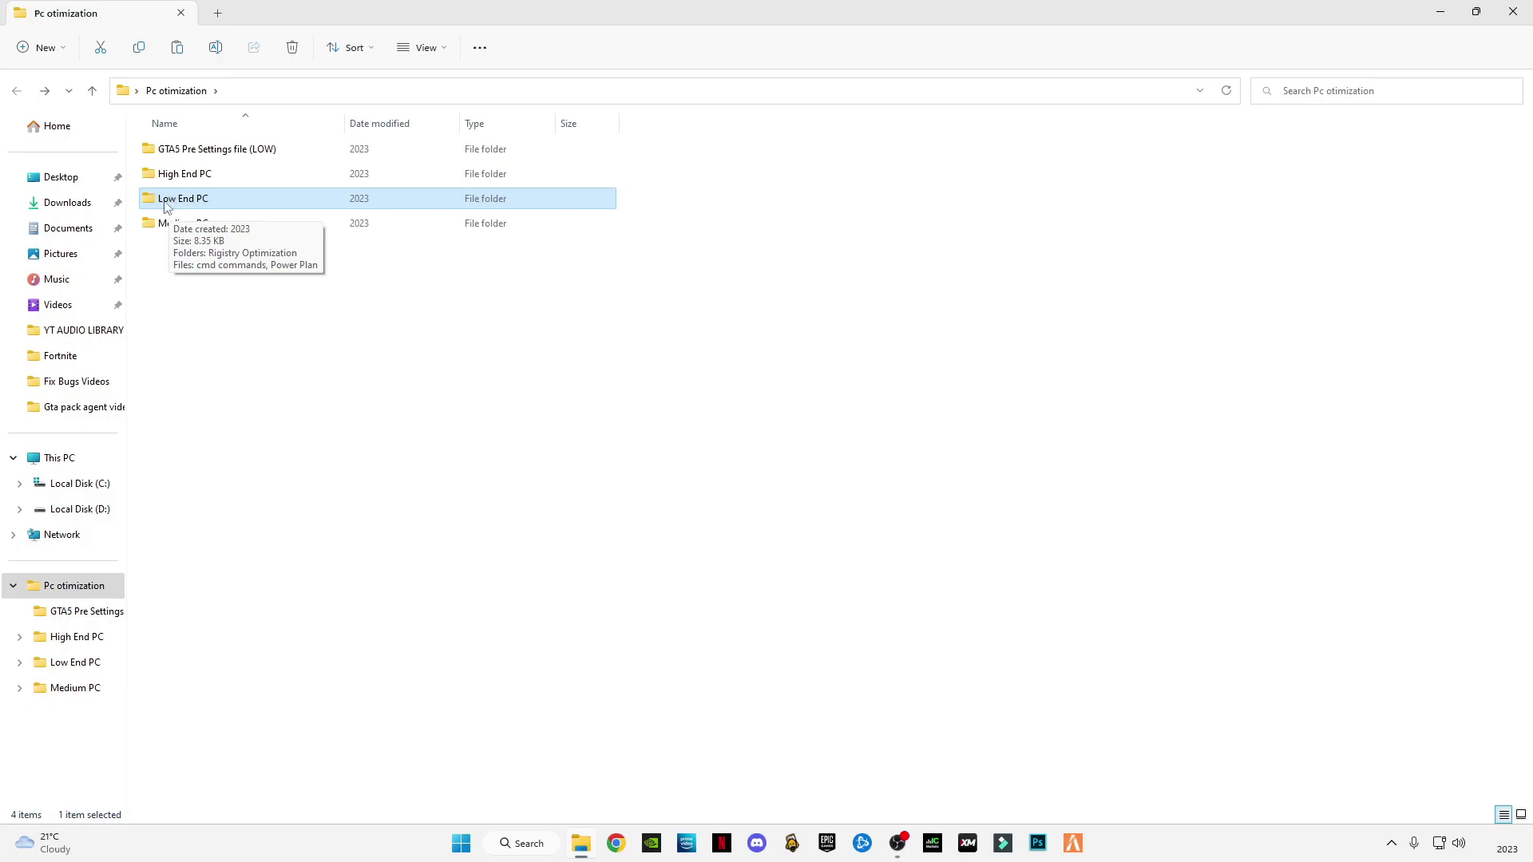
pyautogui.doubleClick(177, 204)
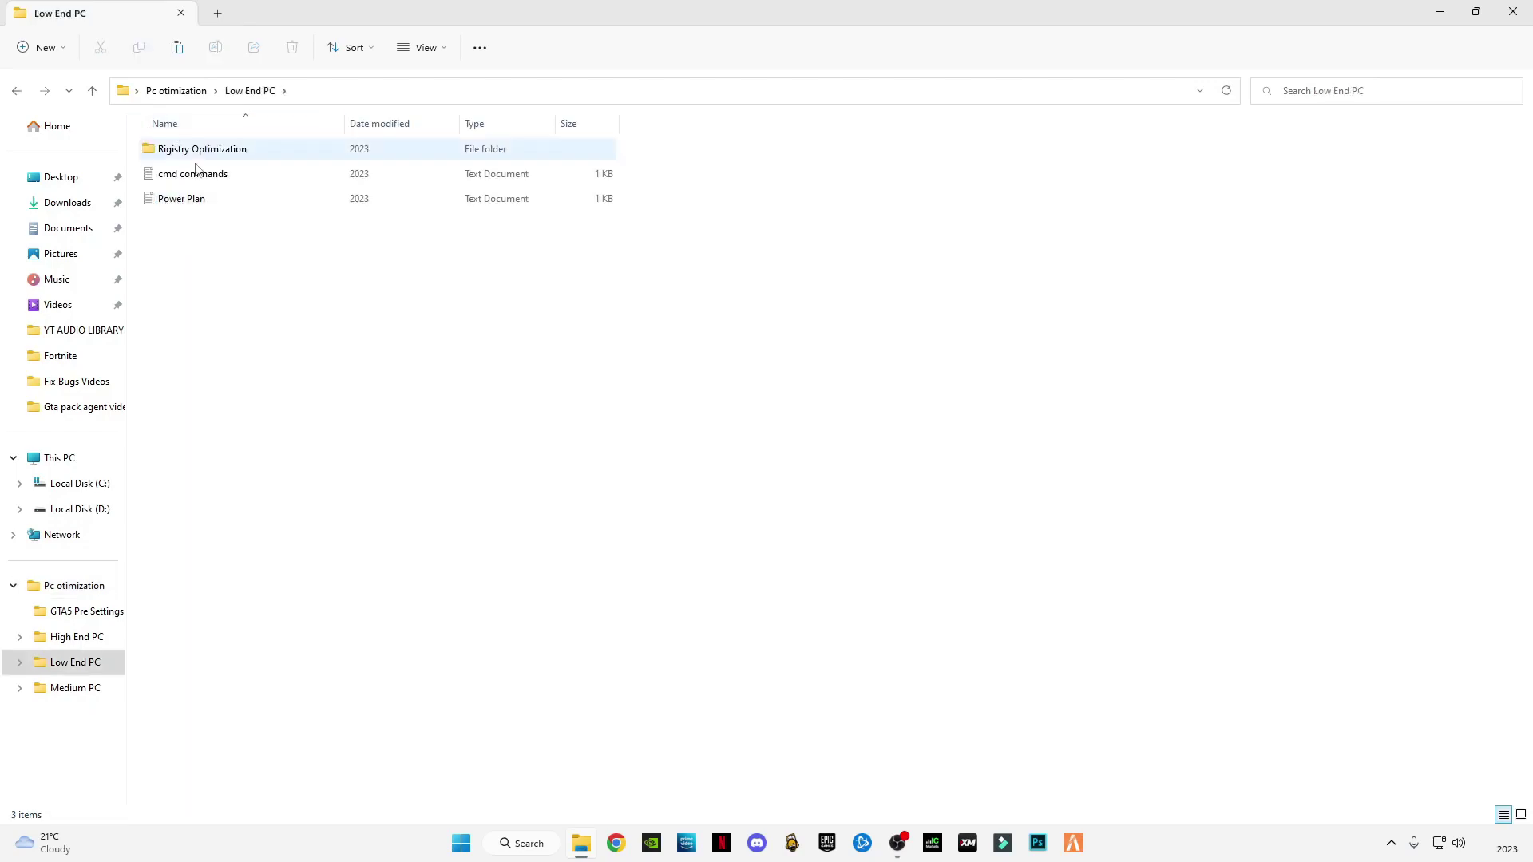
pyautogui.click(16, 91)
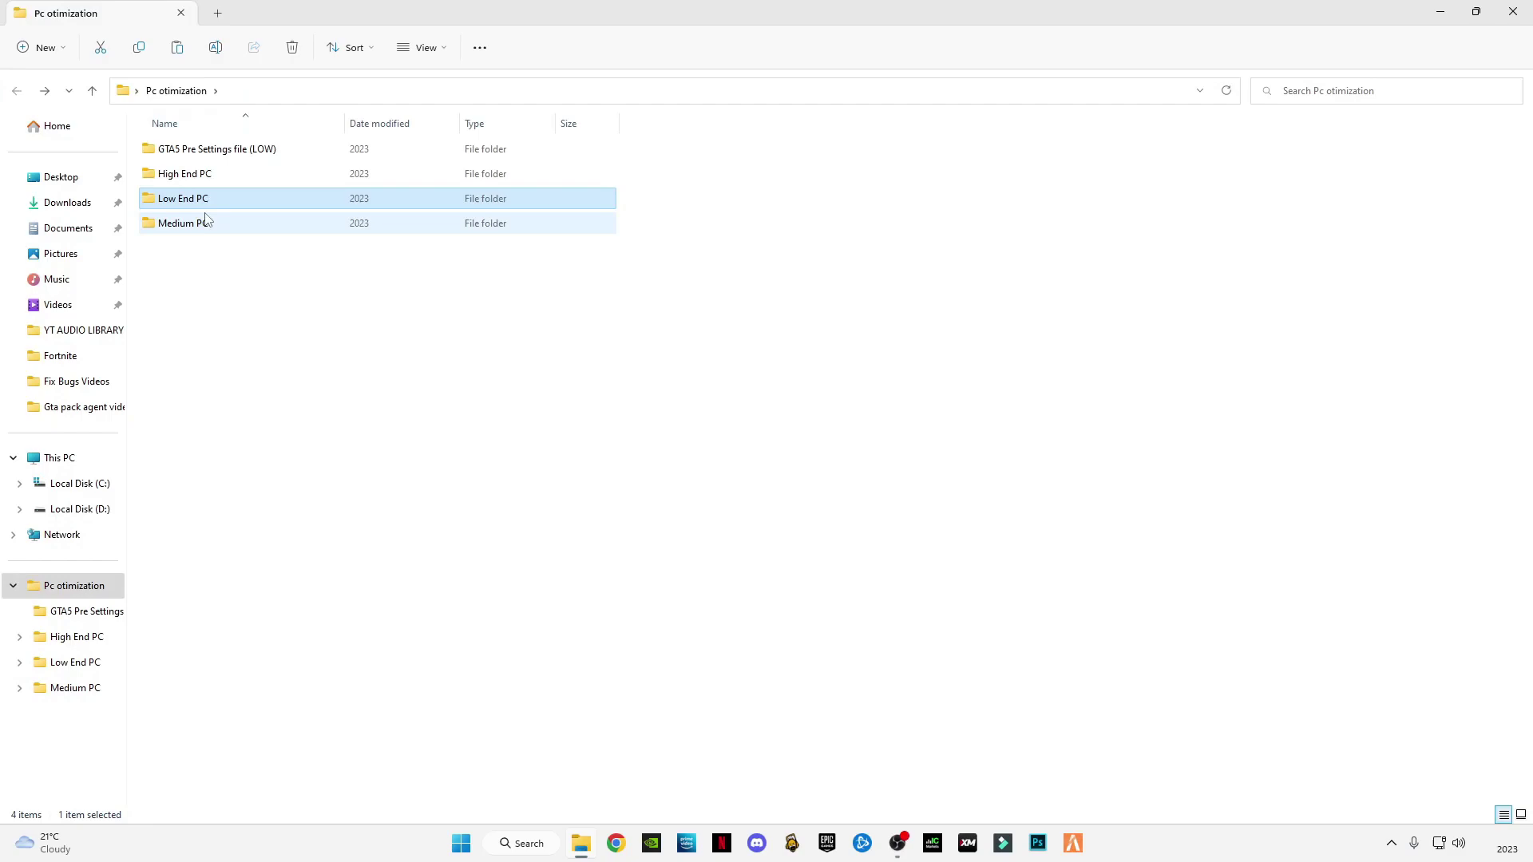
pyautogui.doubleClick(185, 199)
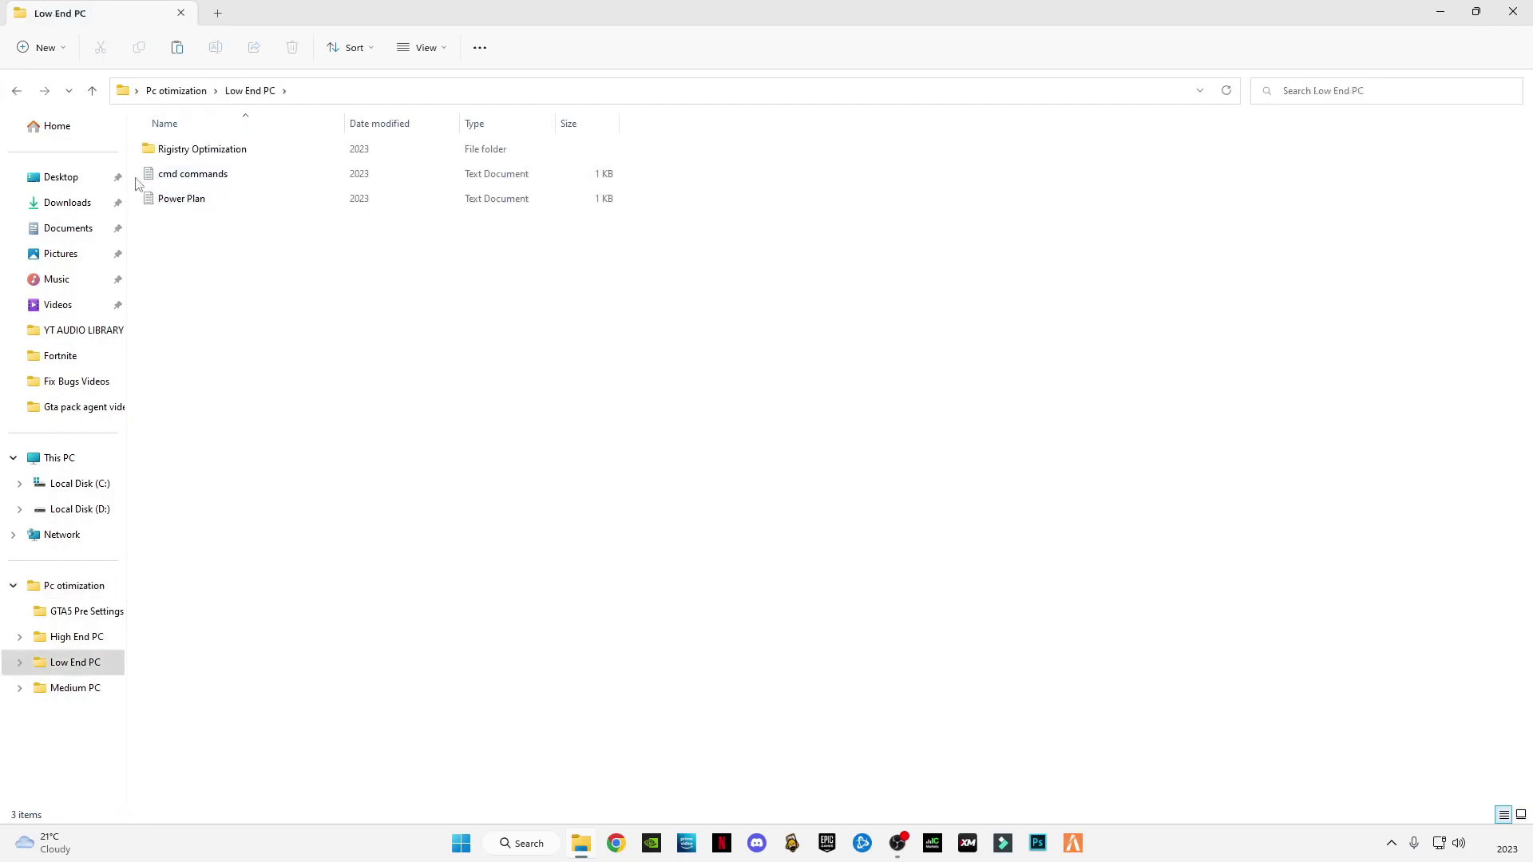
pyautogui.click(16, 91)
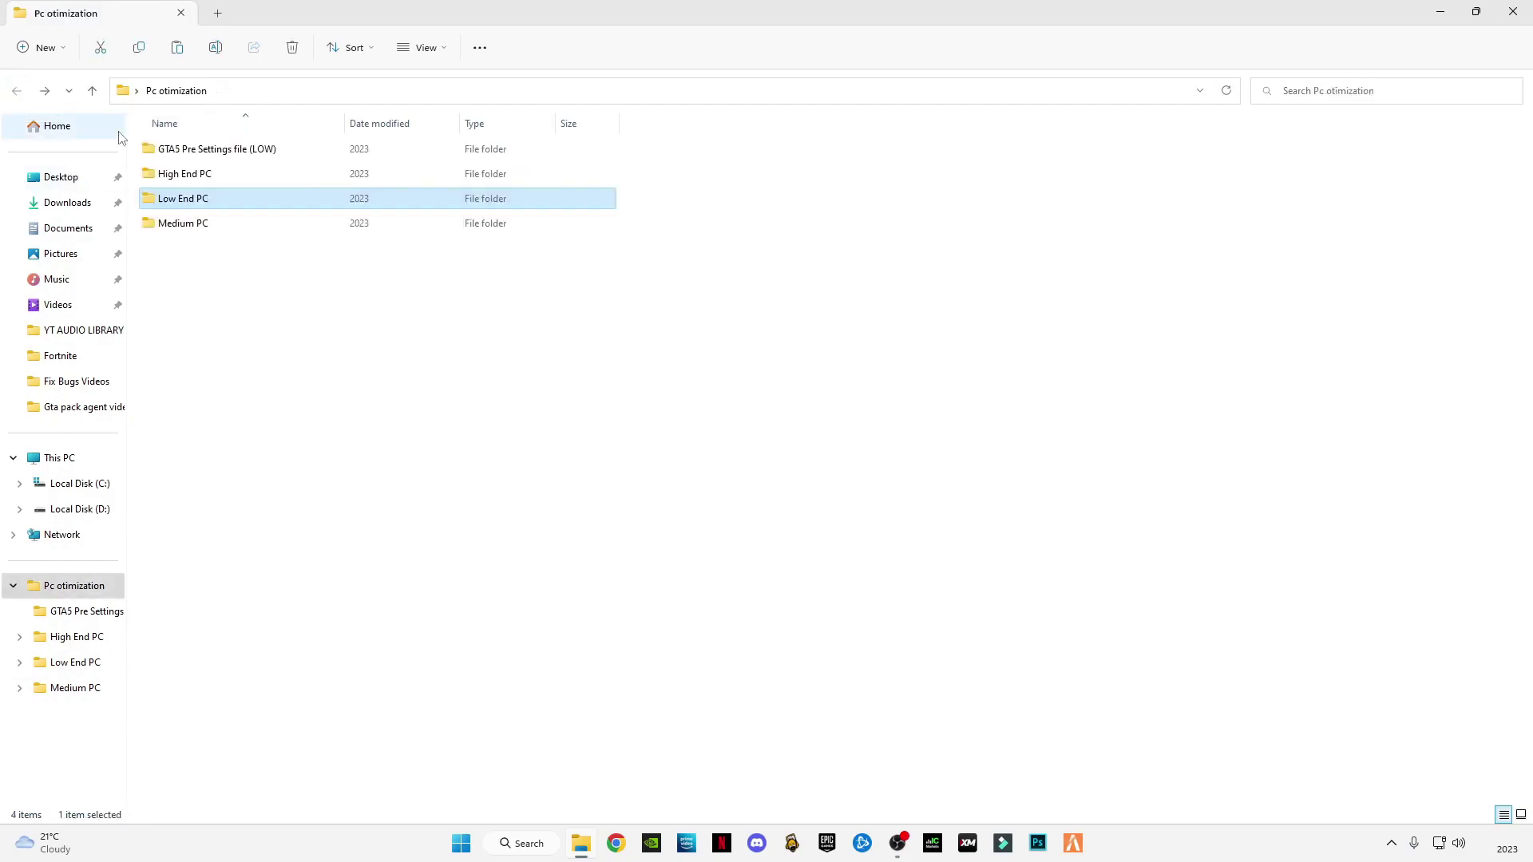
pyautogui.doubleClick(189, 206)
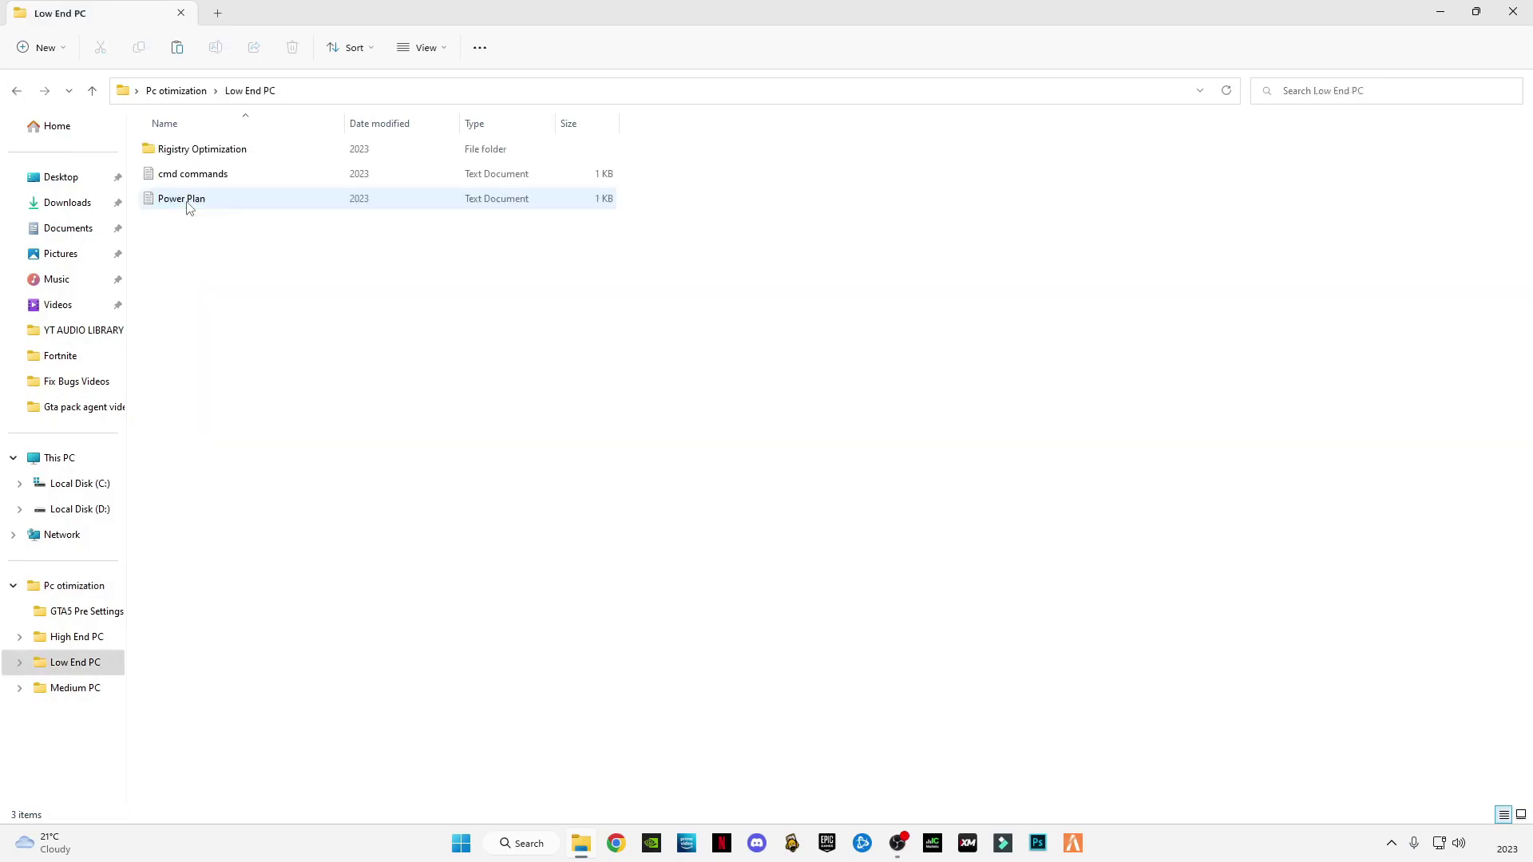
# Add the CPU boost entries from Rigistry Optimization > CPU Speed Boost to the registry and return to the parent folder.
pyautogui.doubleClick(197, 153)
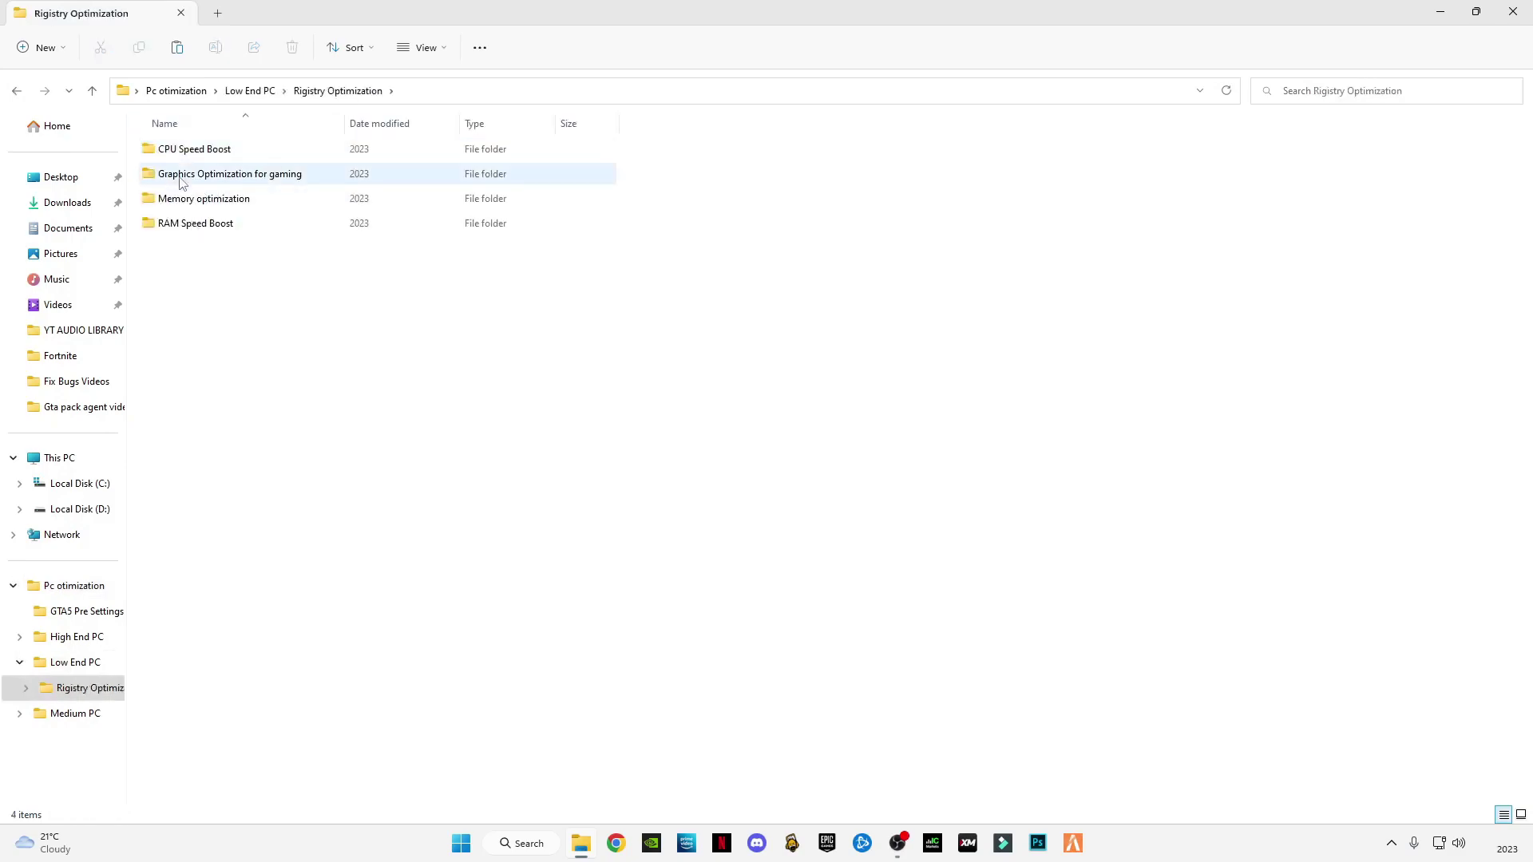
pyautogui.doubleClick(195, 152)
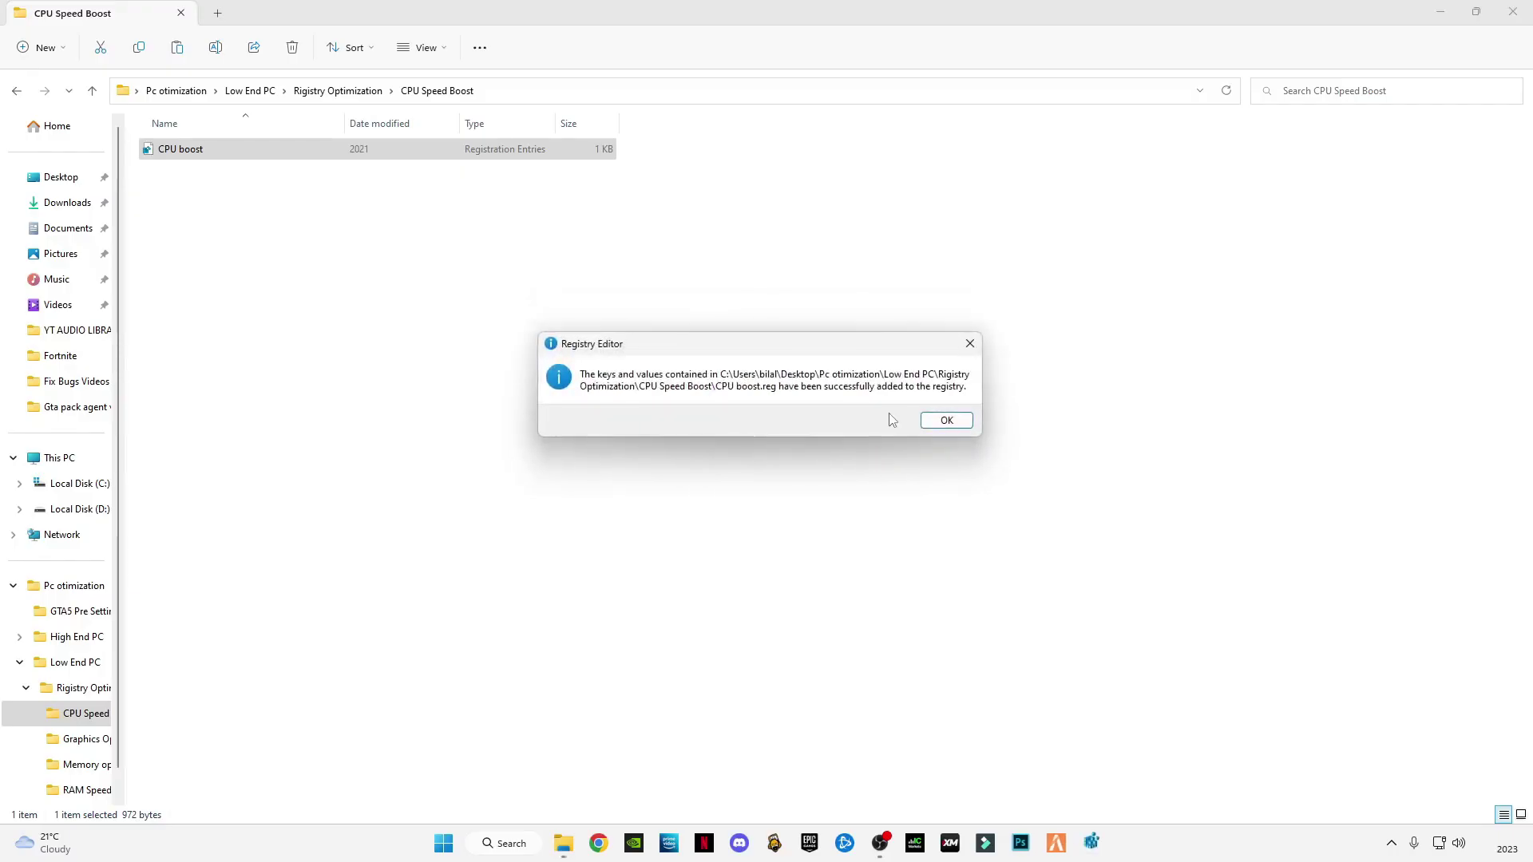
pyautogui.click(945, 421)
pyautogui.click(17, 90)
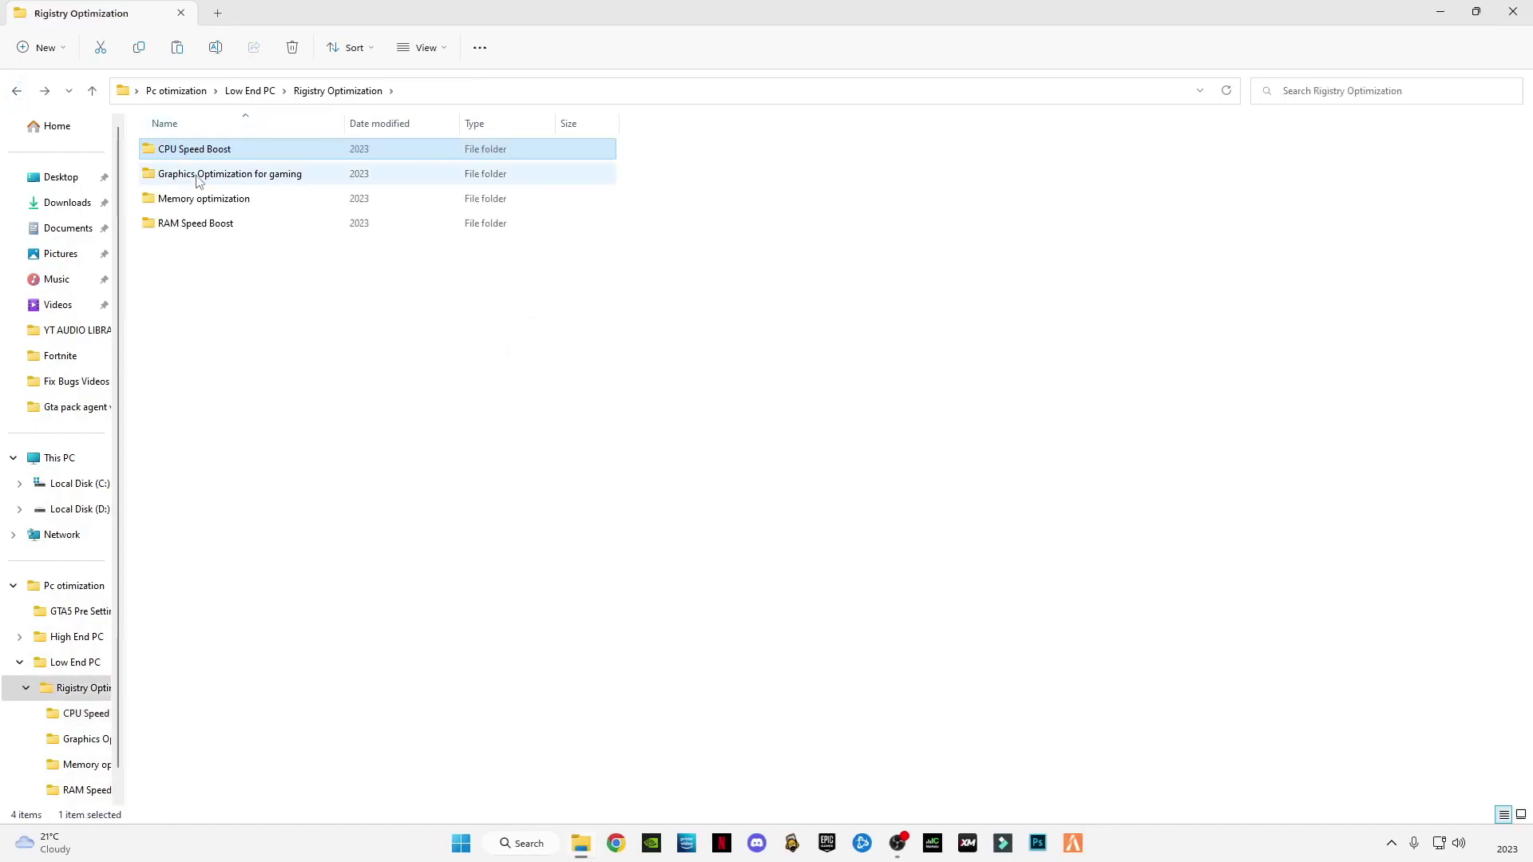
# Look into the Graphics Optimization for gaming and Memory optimization folders, and go back to the Low End PC folder.
pyautogui.doubleClick(199, 177)
pyautogui.hotkey('alt', 'Left')
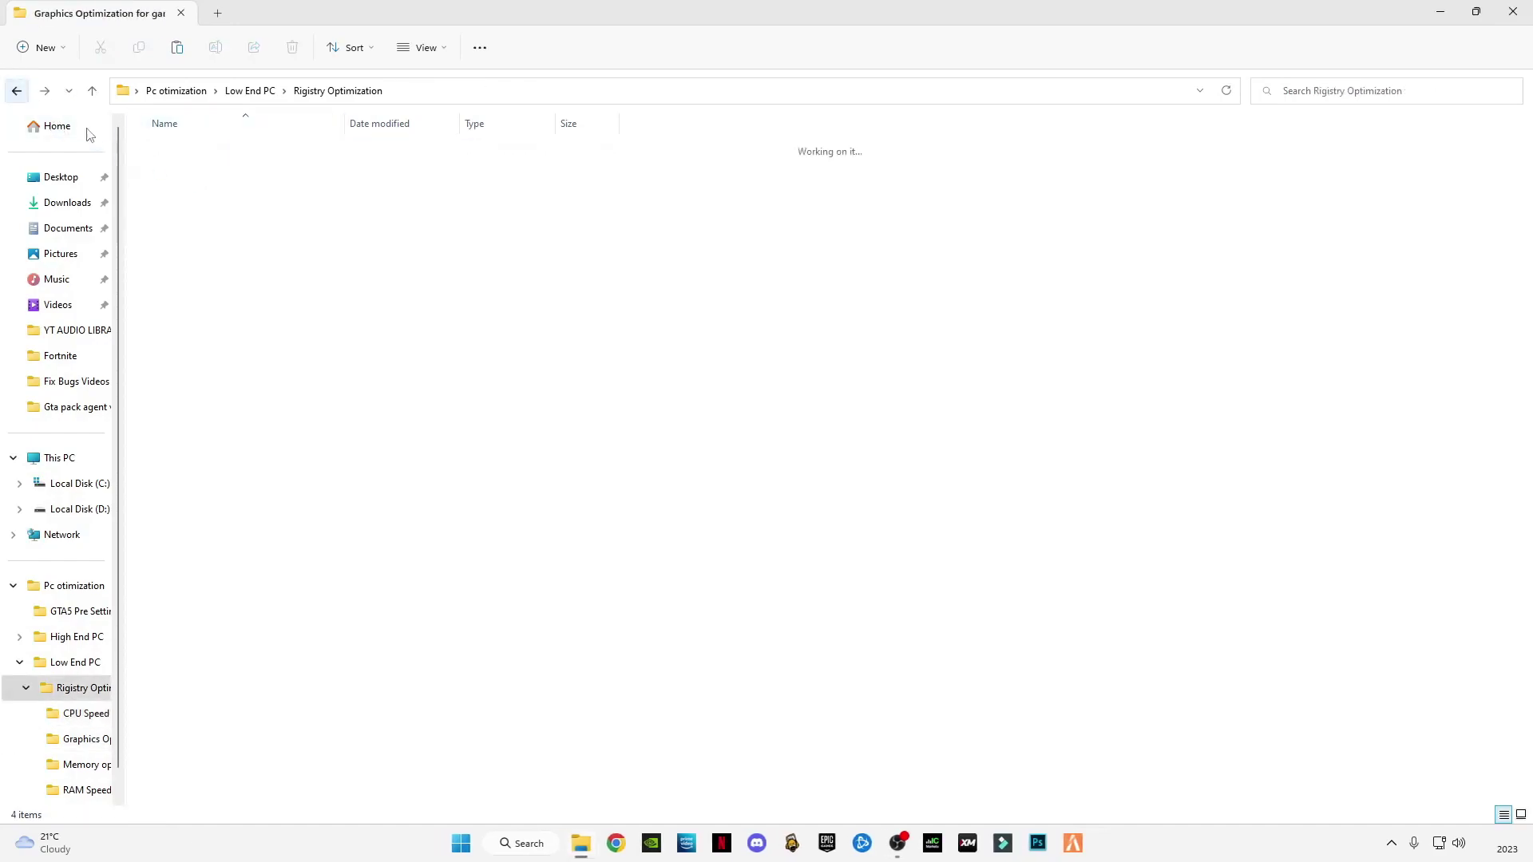
pyautogui.click(181, 206)
pyautogui.doubleClick(179, 204)
pyautogui.click(15, 92)
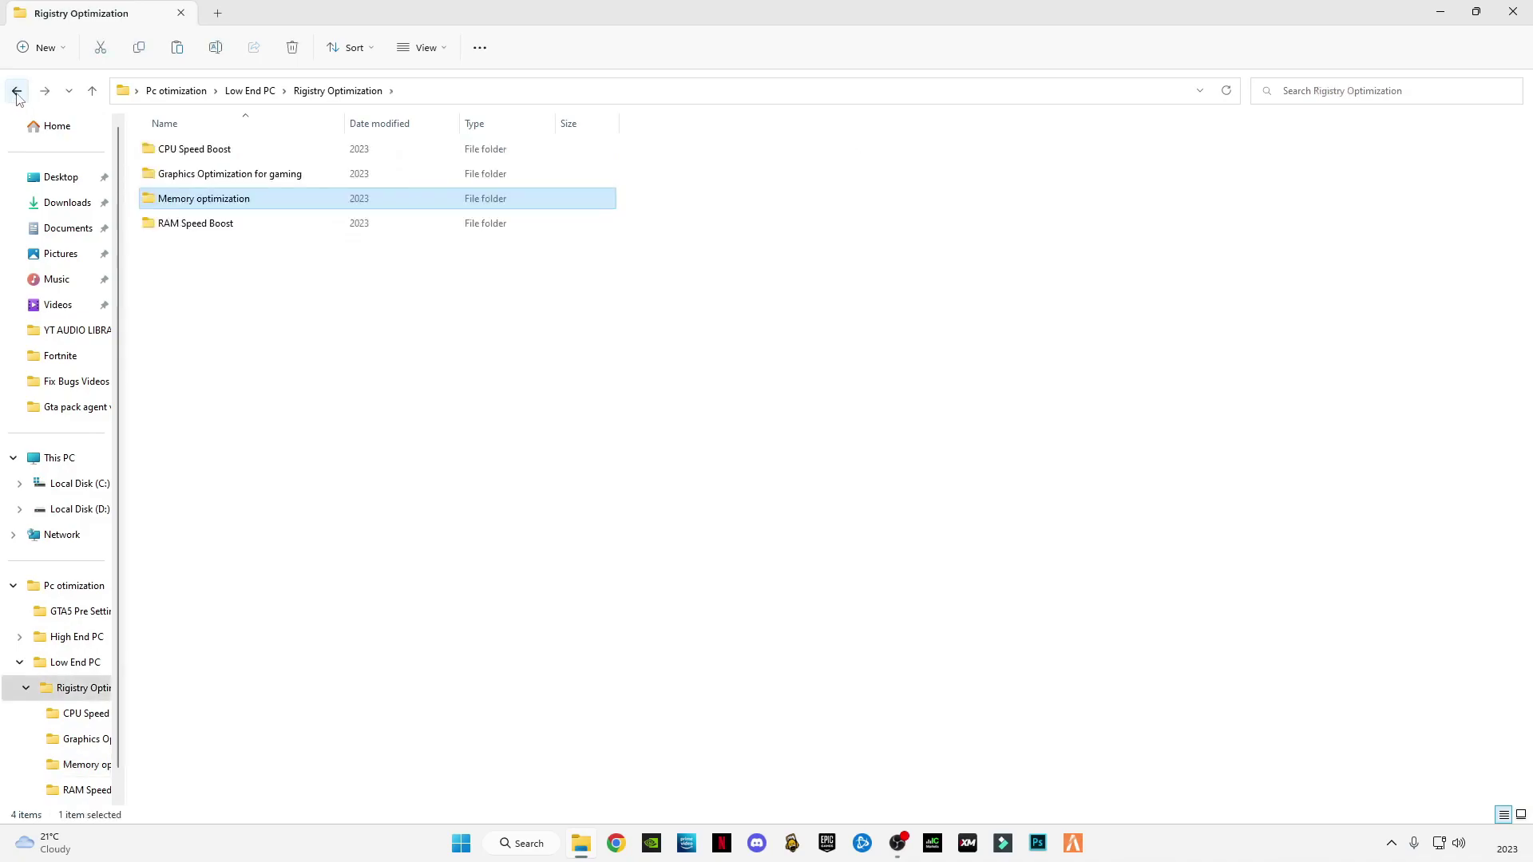
pyautogui.click(17, 91)
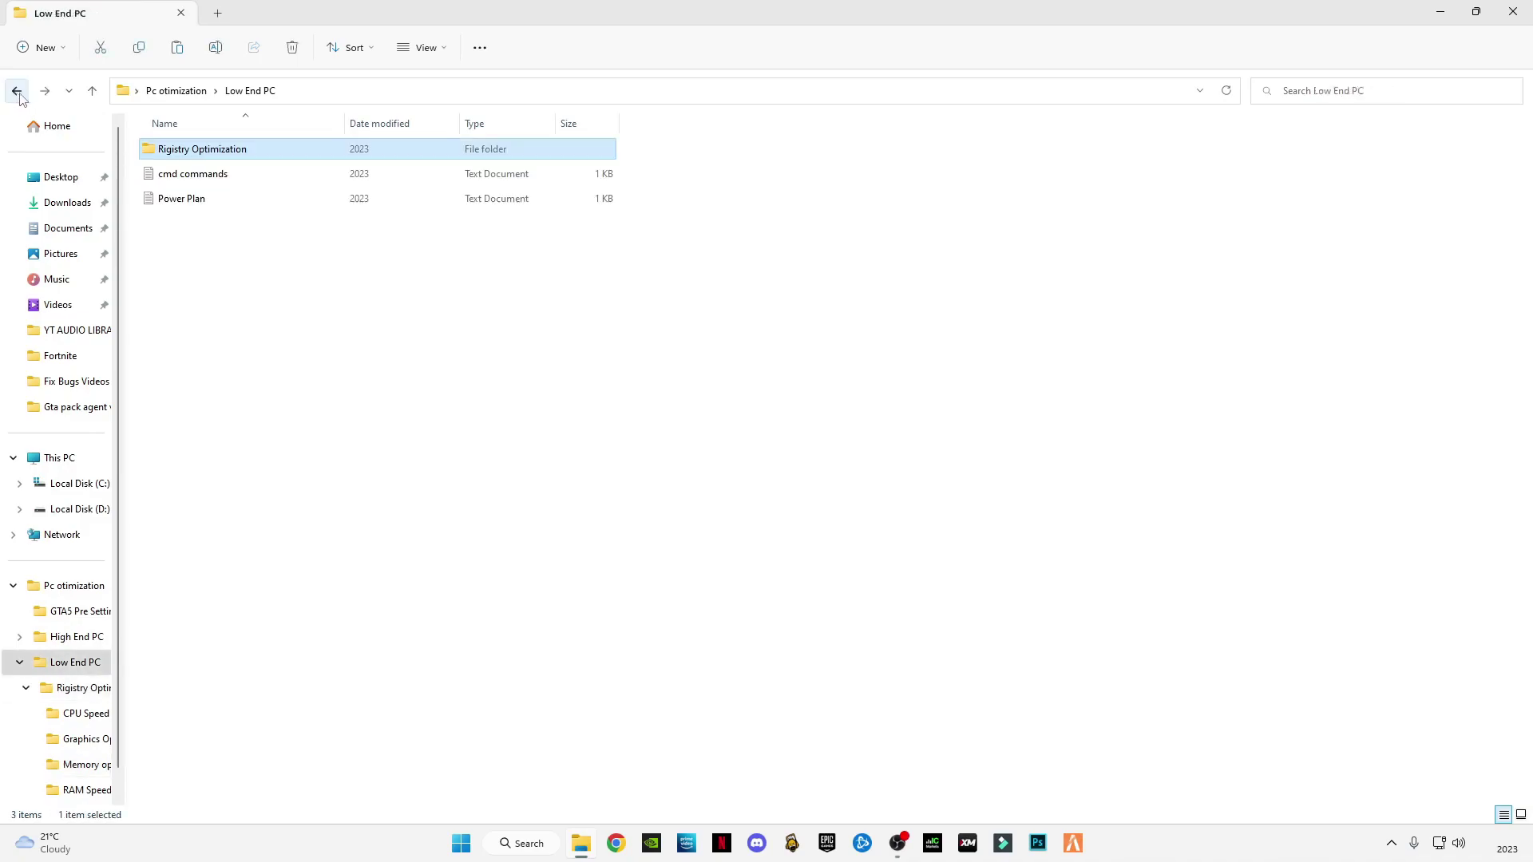
# Copy the two fsutil memoryusage commands and the bcdedit increaseuserva command from the cmd commands file and close the file.
pyautogui.click(190, 184)
pyautogui.doubleClick(190, 184)
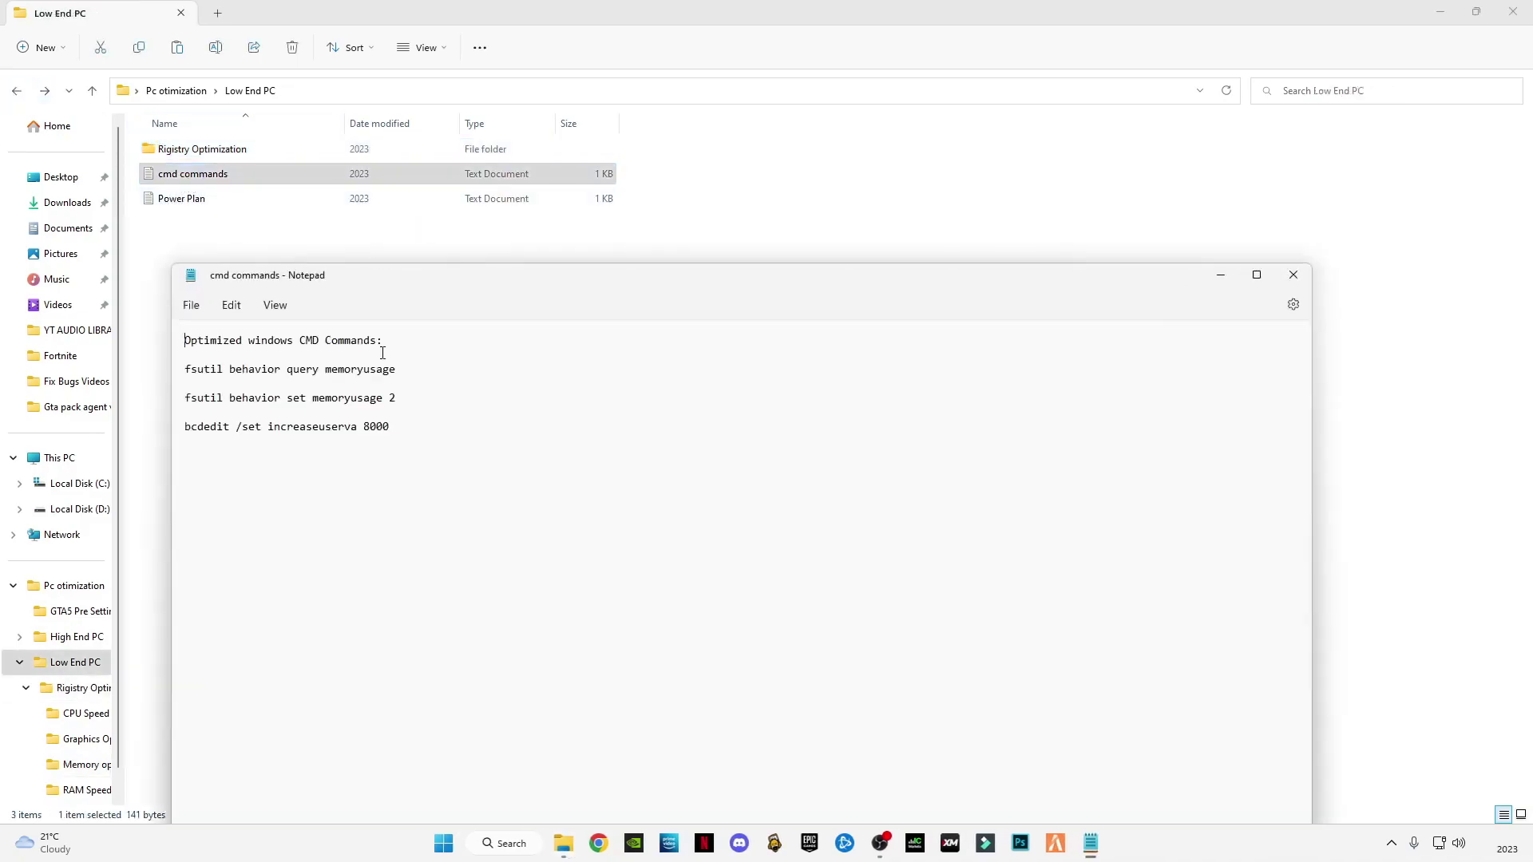
pyautogui.moveTo(399, 427); pyautogui.dragTo(195, 375)
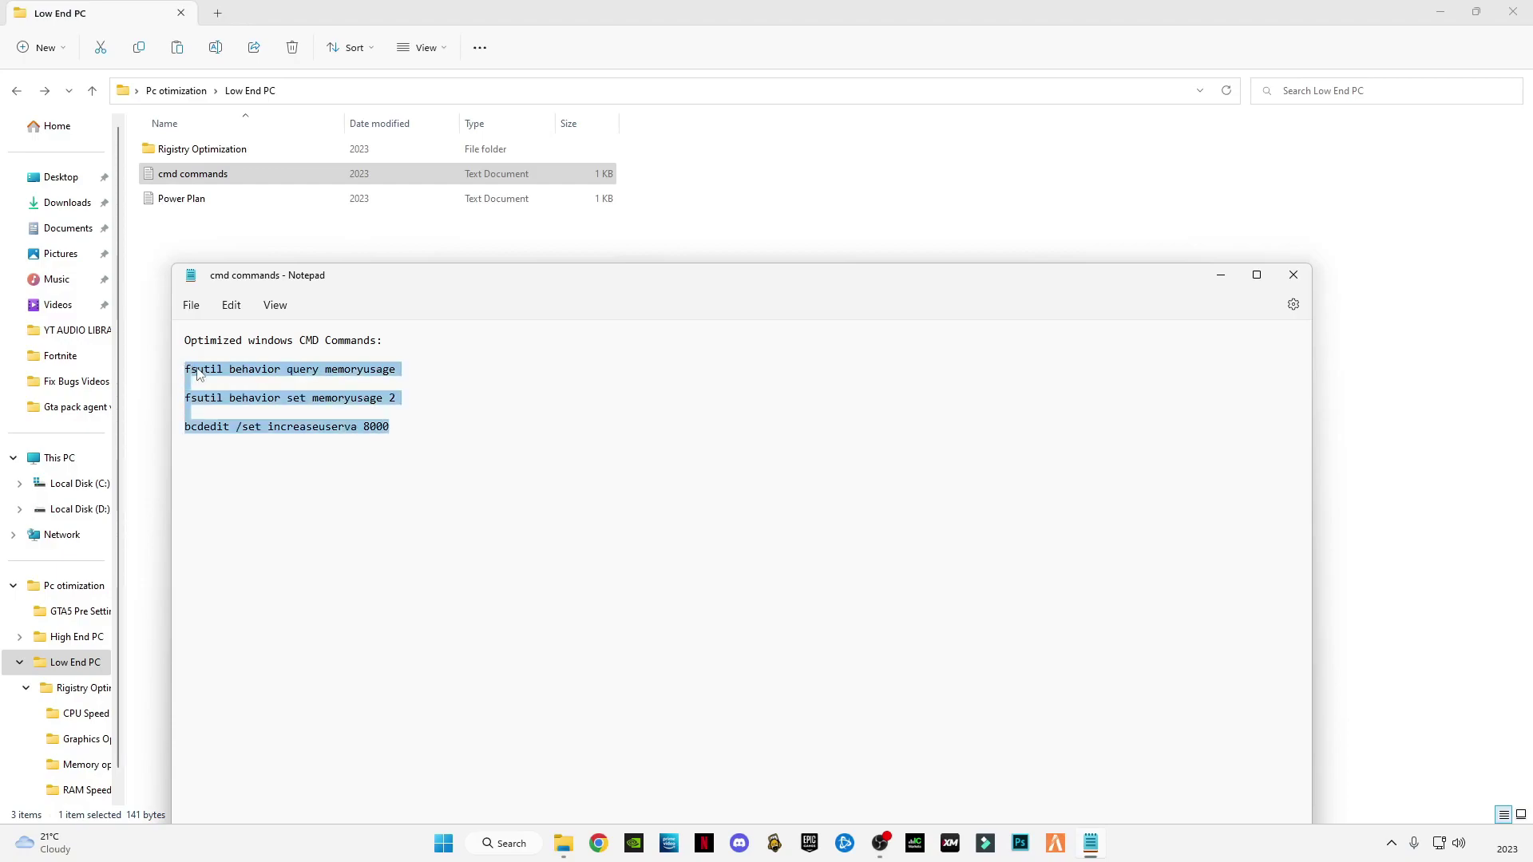
pyautogui.rightClick(198, 375)
pyautogui.click(254, 449)
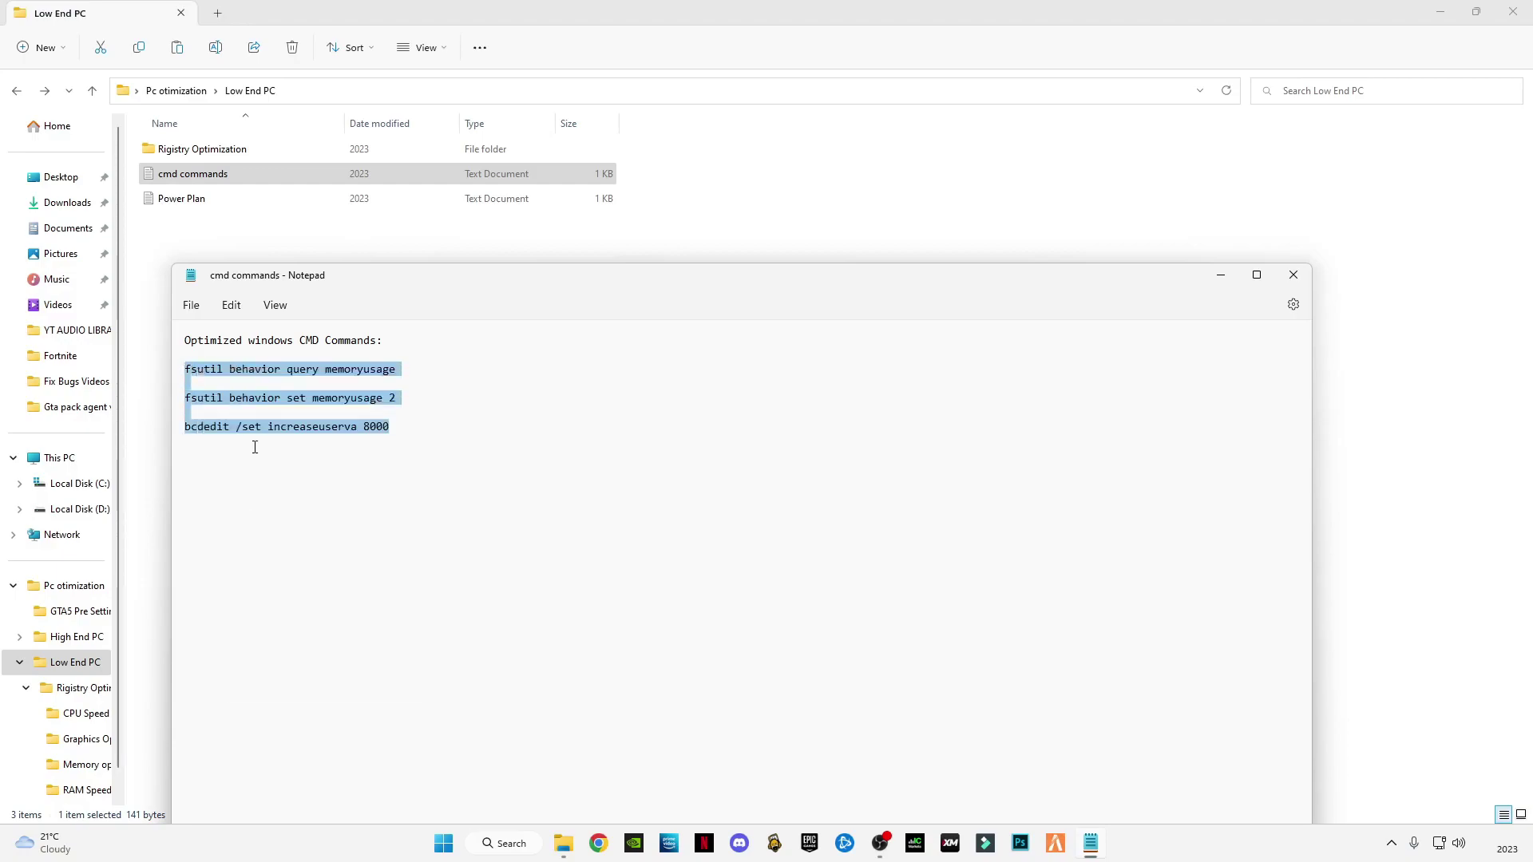
pyautogui.click(1294, 275)
# Search for cmd, open Command Prompt as administrator and move its window toward the middle of the screen.
pyautogui.click(515, 843)
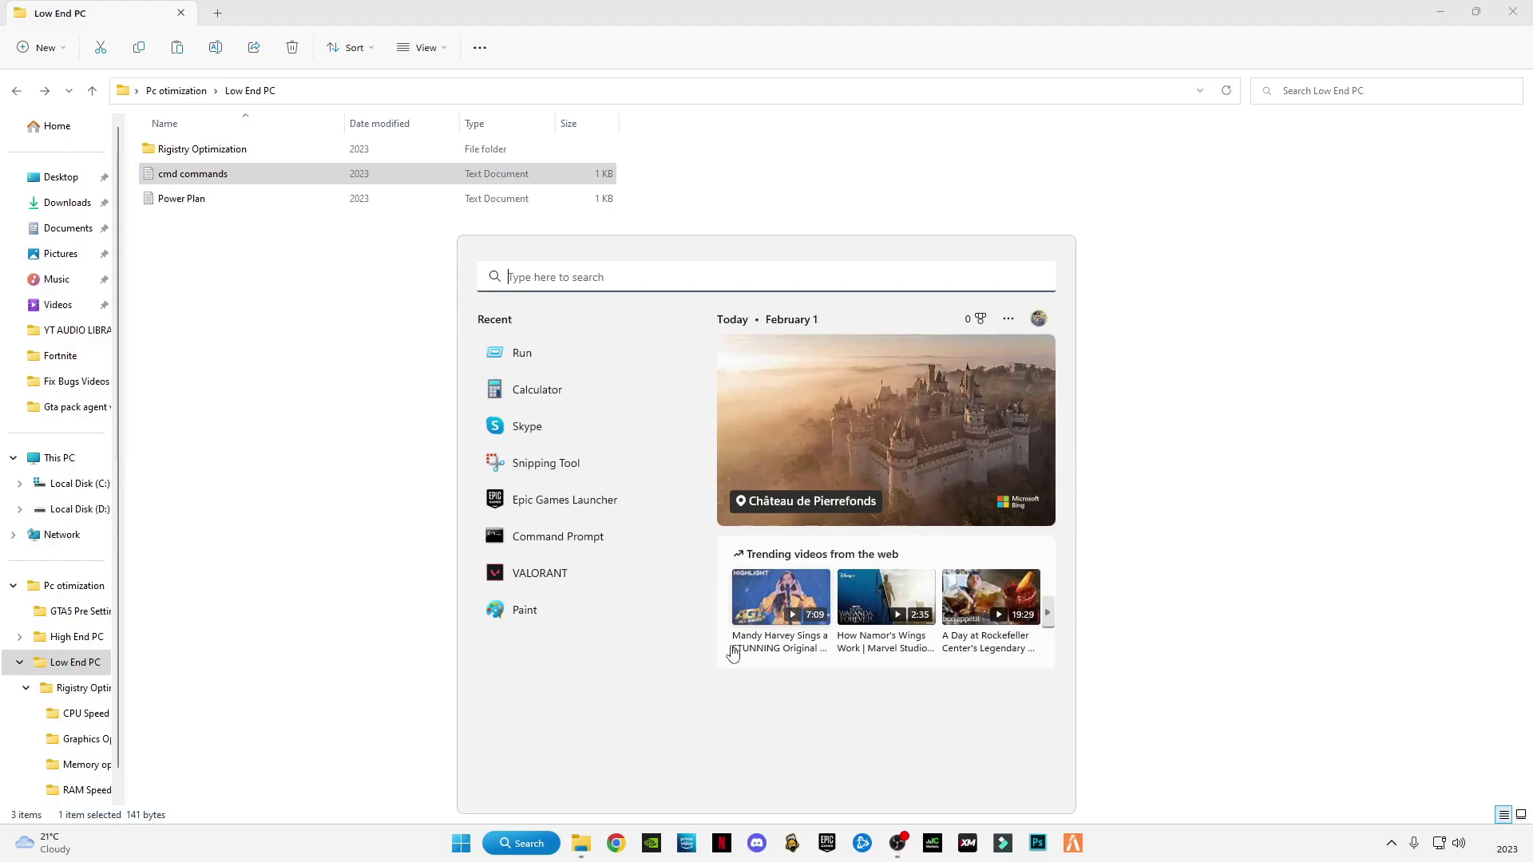
pyautogui.write('cmd')
pyautogui.rightClick(537, 397)
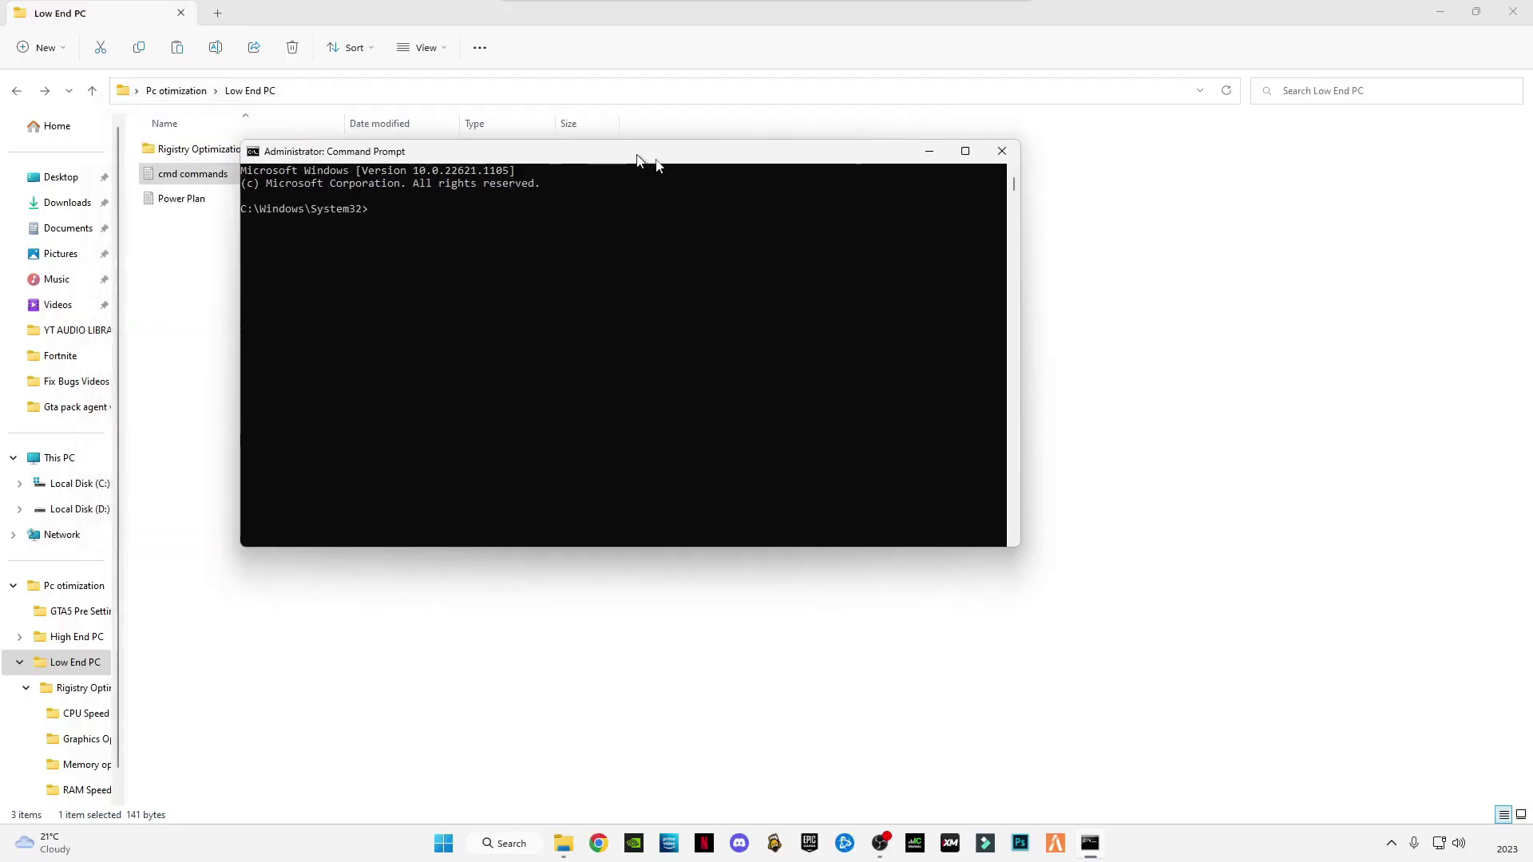
pyautogui.moveTo(639, 157); pyautogui.dragTo(882, 272)
# Paste and run the copied fsutil memoryusage and "bcdedit /set increaseuserva 8000" commands in Command Prompt.
pyautogui.click(654, 321)
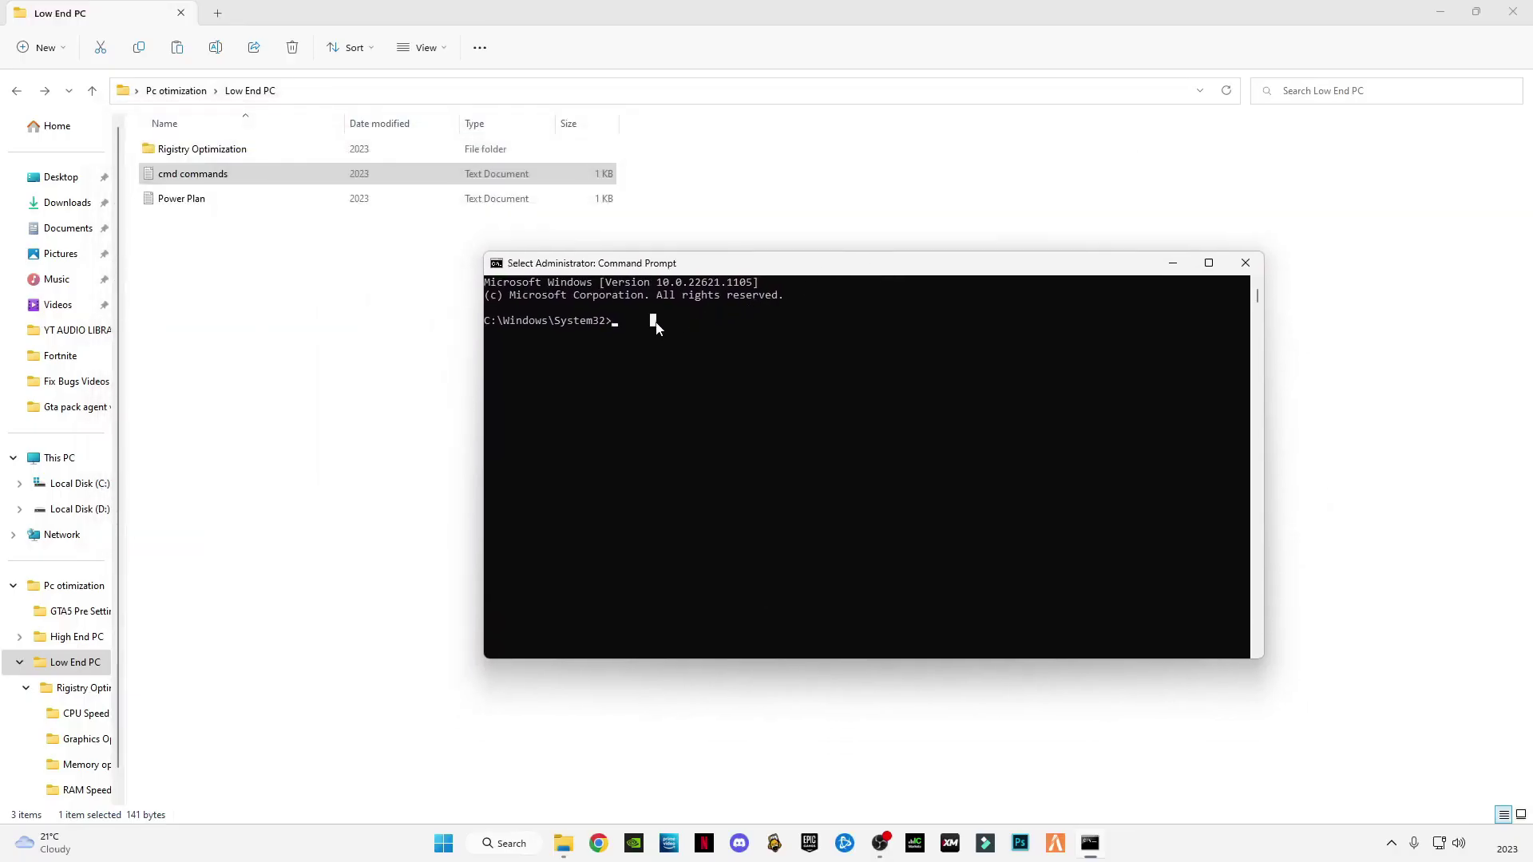
pyautogui.rightClick(713, 444)
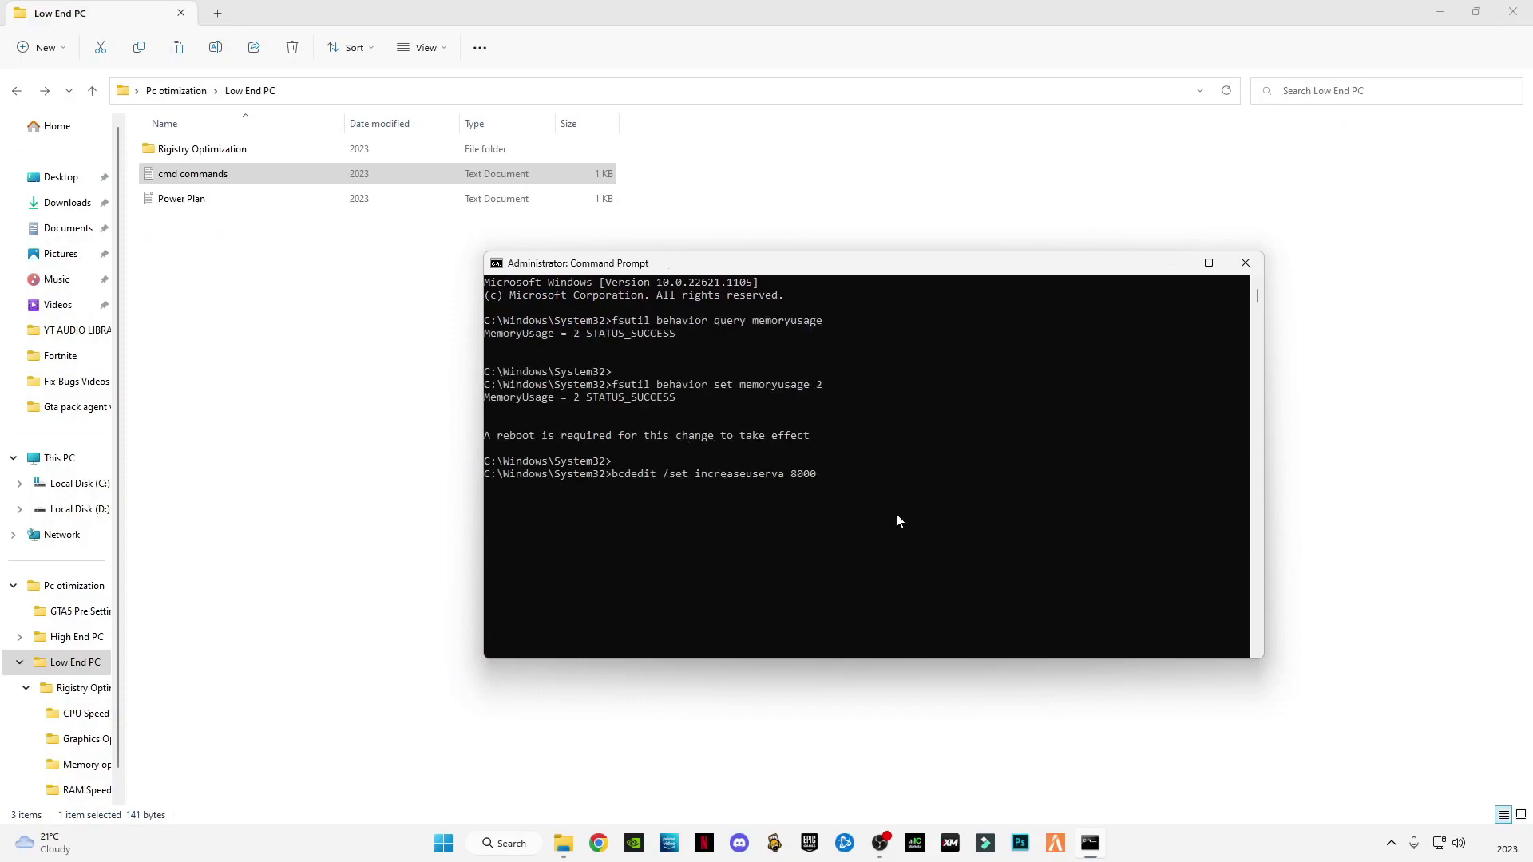
pyautogui.press('Return')
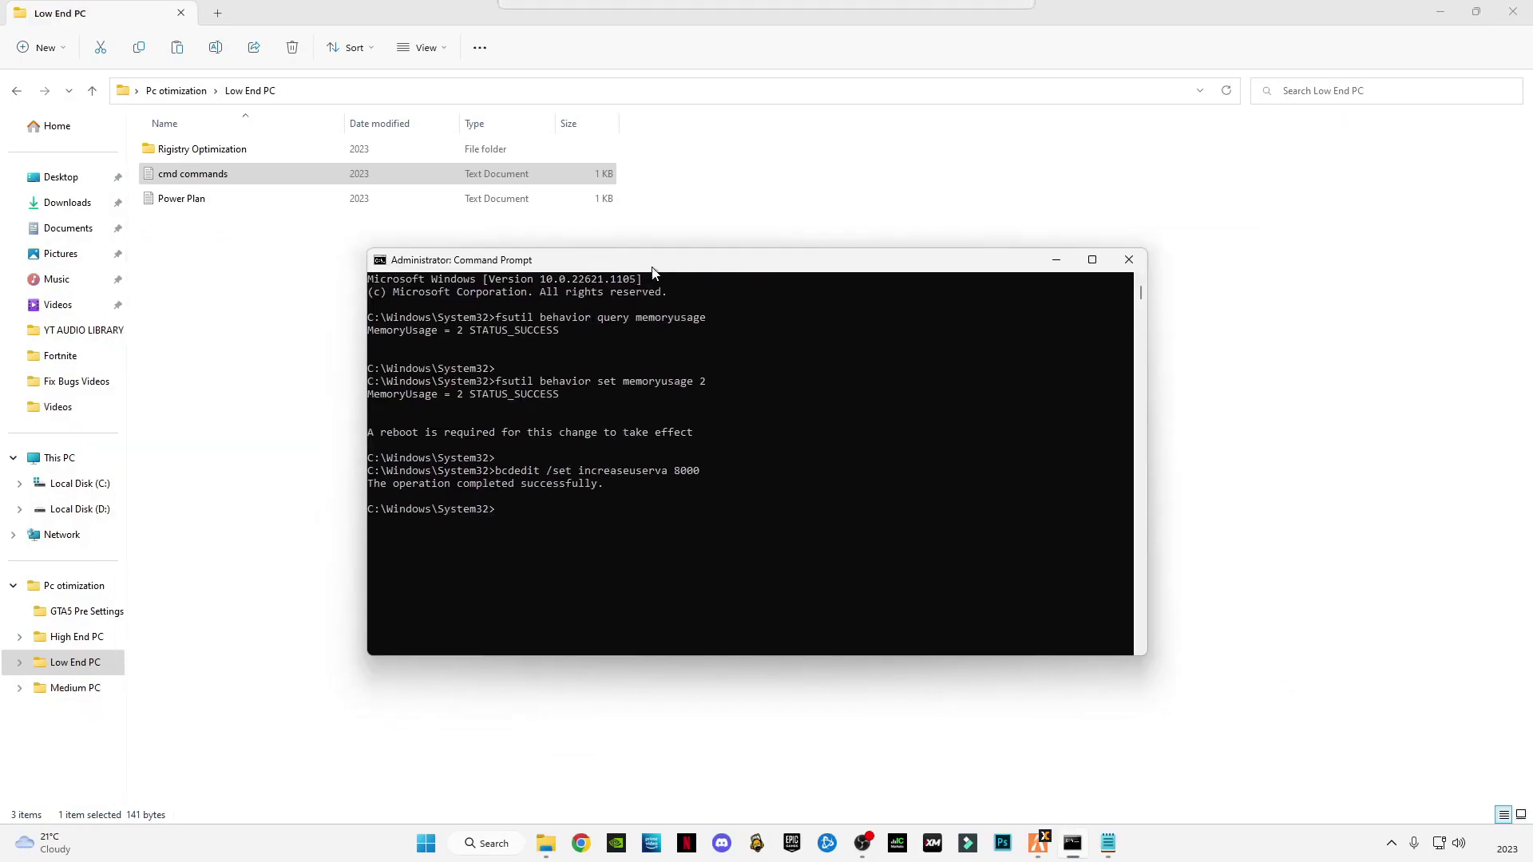
pyautogui.moveTo(652, 271); pyautogui.dragTo(721, 264)
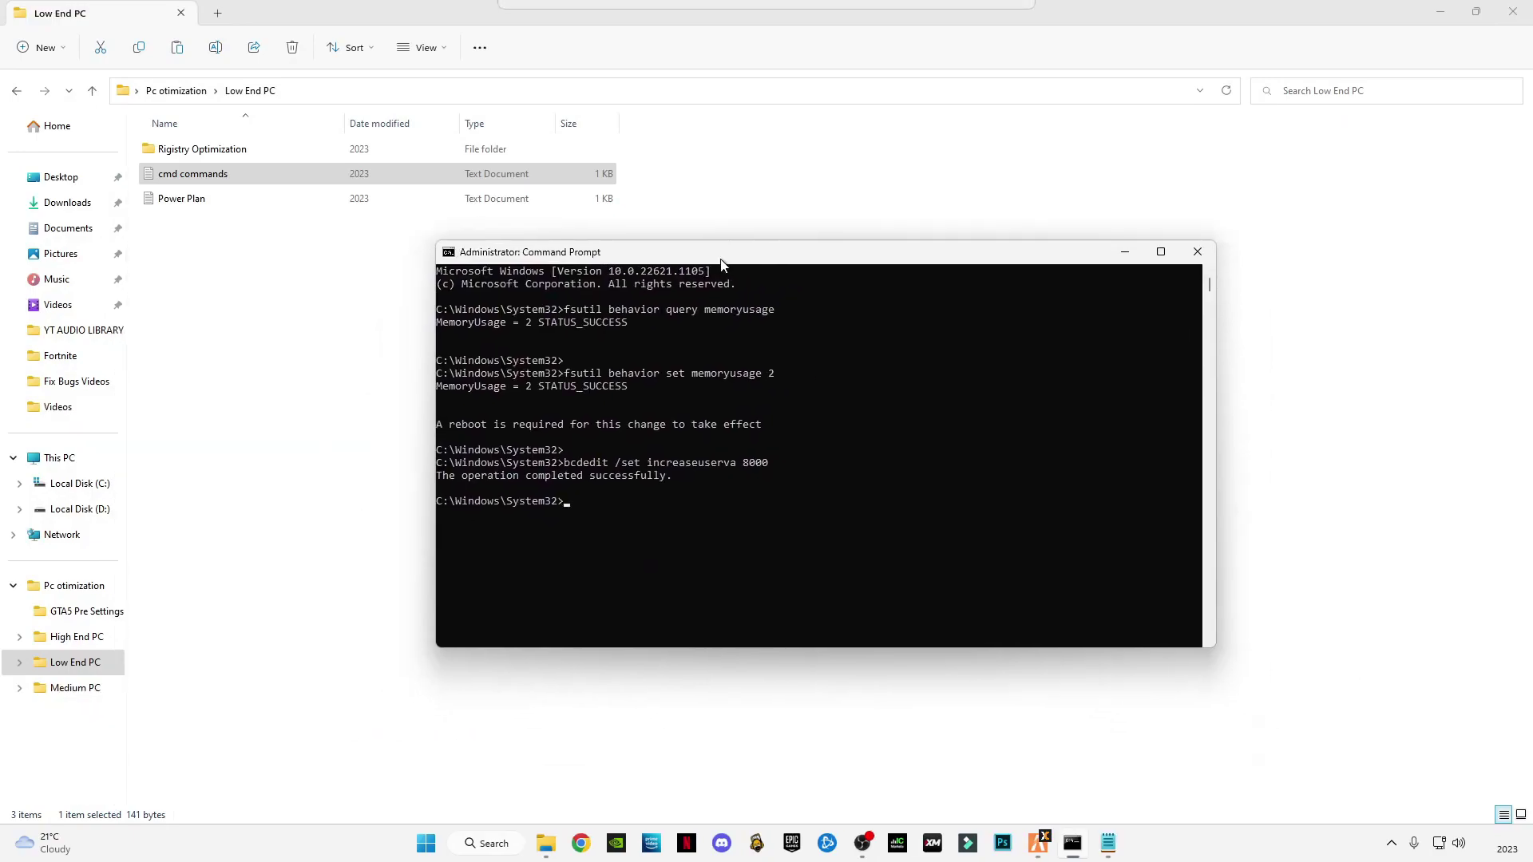
# Copy the powercfg -duplicatescheme command for the ultimate power plan from the Power Plan file and close the file.
pyautogui.click(191, 200)
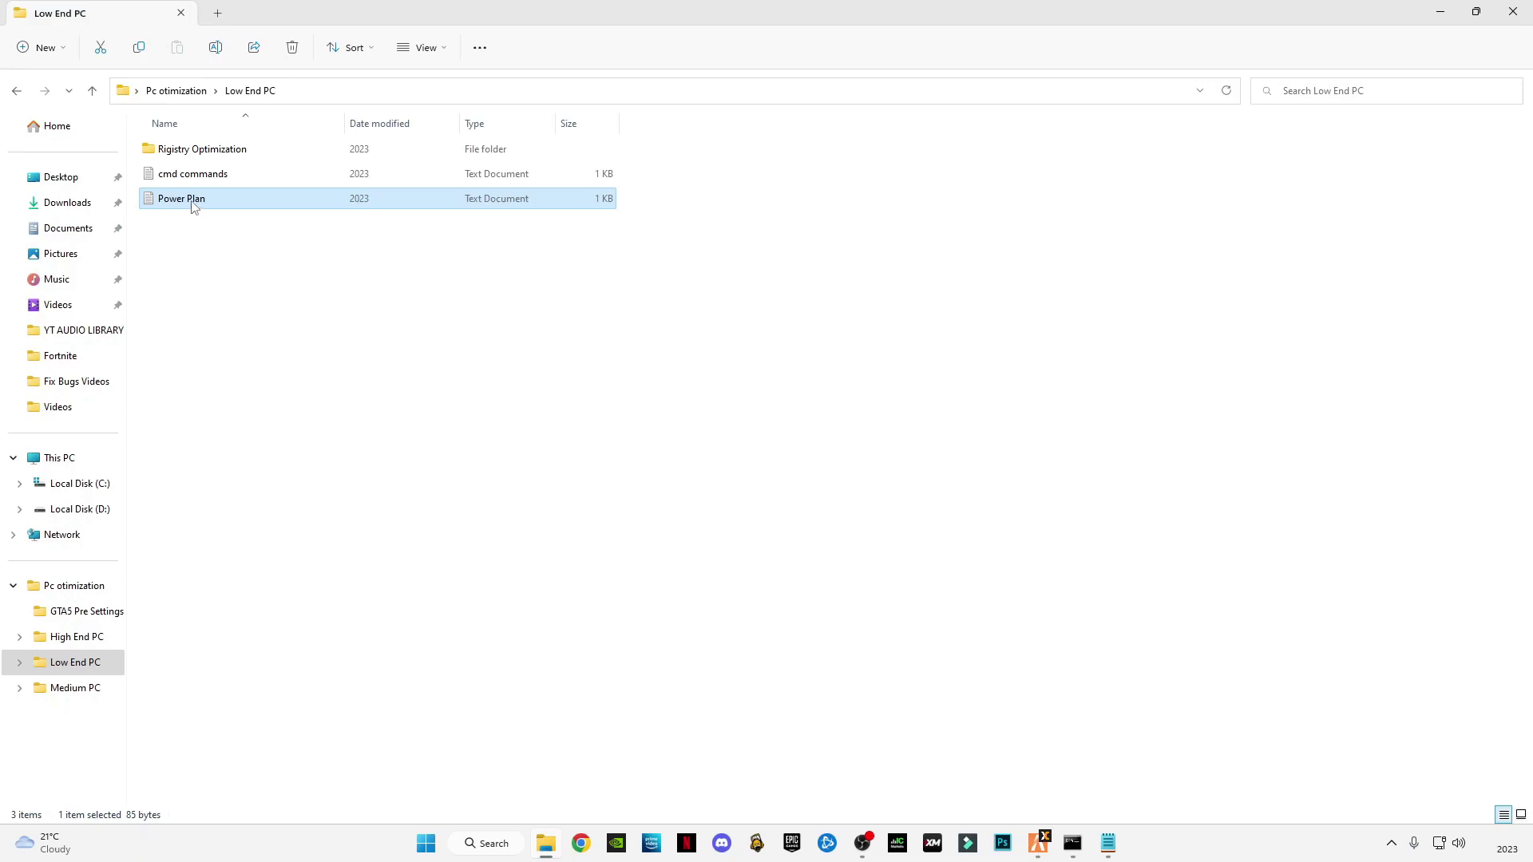
pyautogui.doubleClick(193, 201)
pyautogui.moveTo(582, 355); pyautogui.dragTo(188, 356)
pyautogui.press('super+c')
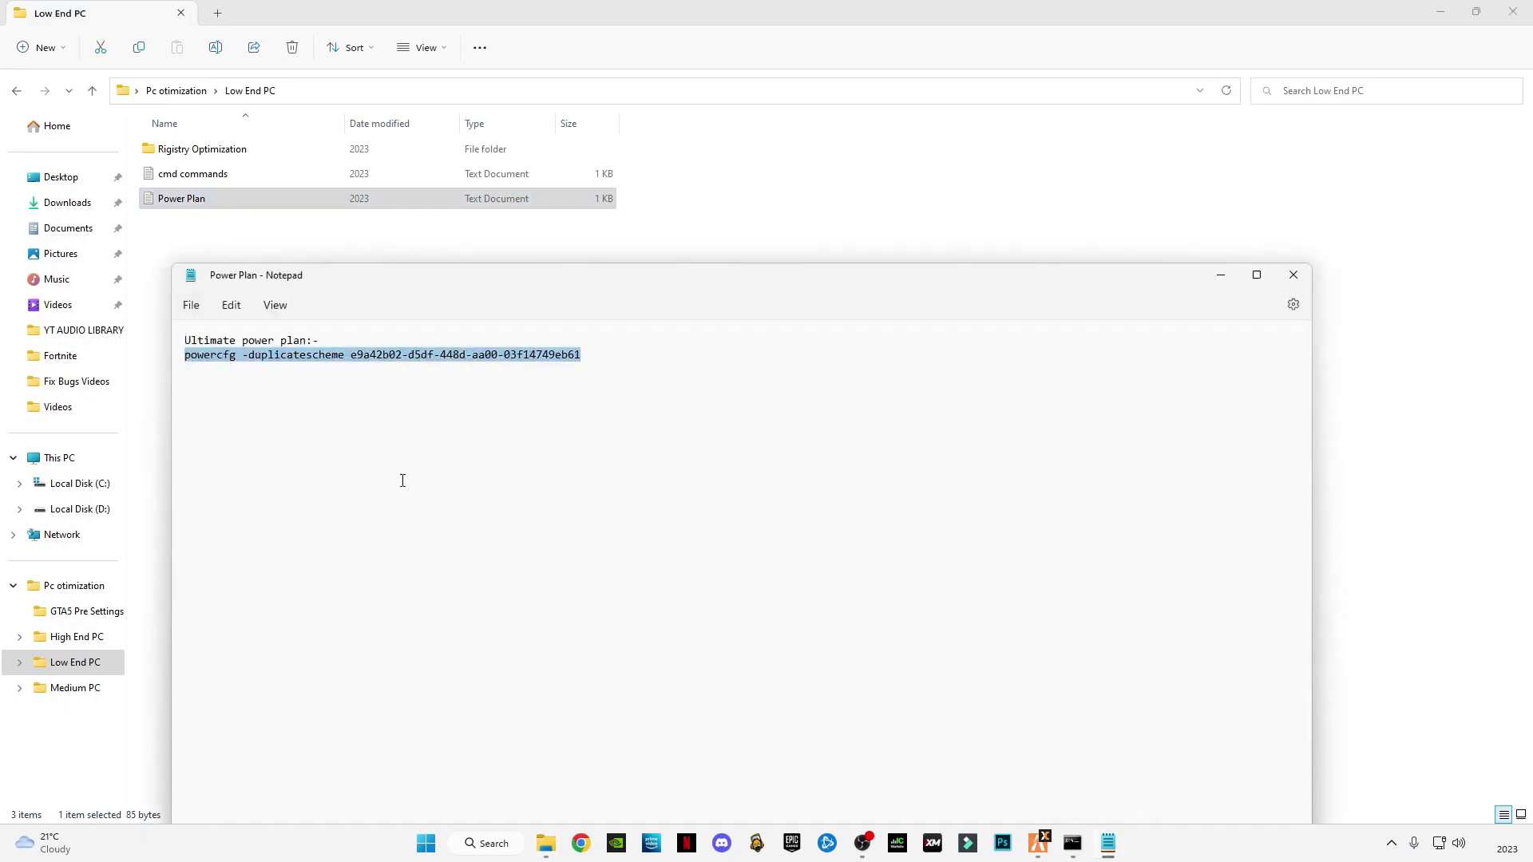
pyautogui.click(1294, 275)
# Switch to Command Prompt and run the copied command "powercfg -duplicatescheme e9a42b02-d5df-448d-aa00-03f14749eb61".
pyautogui.click(1070, 843)
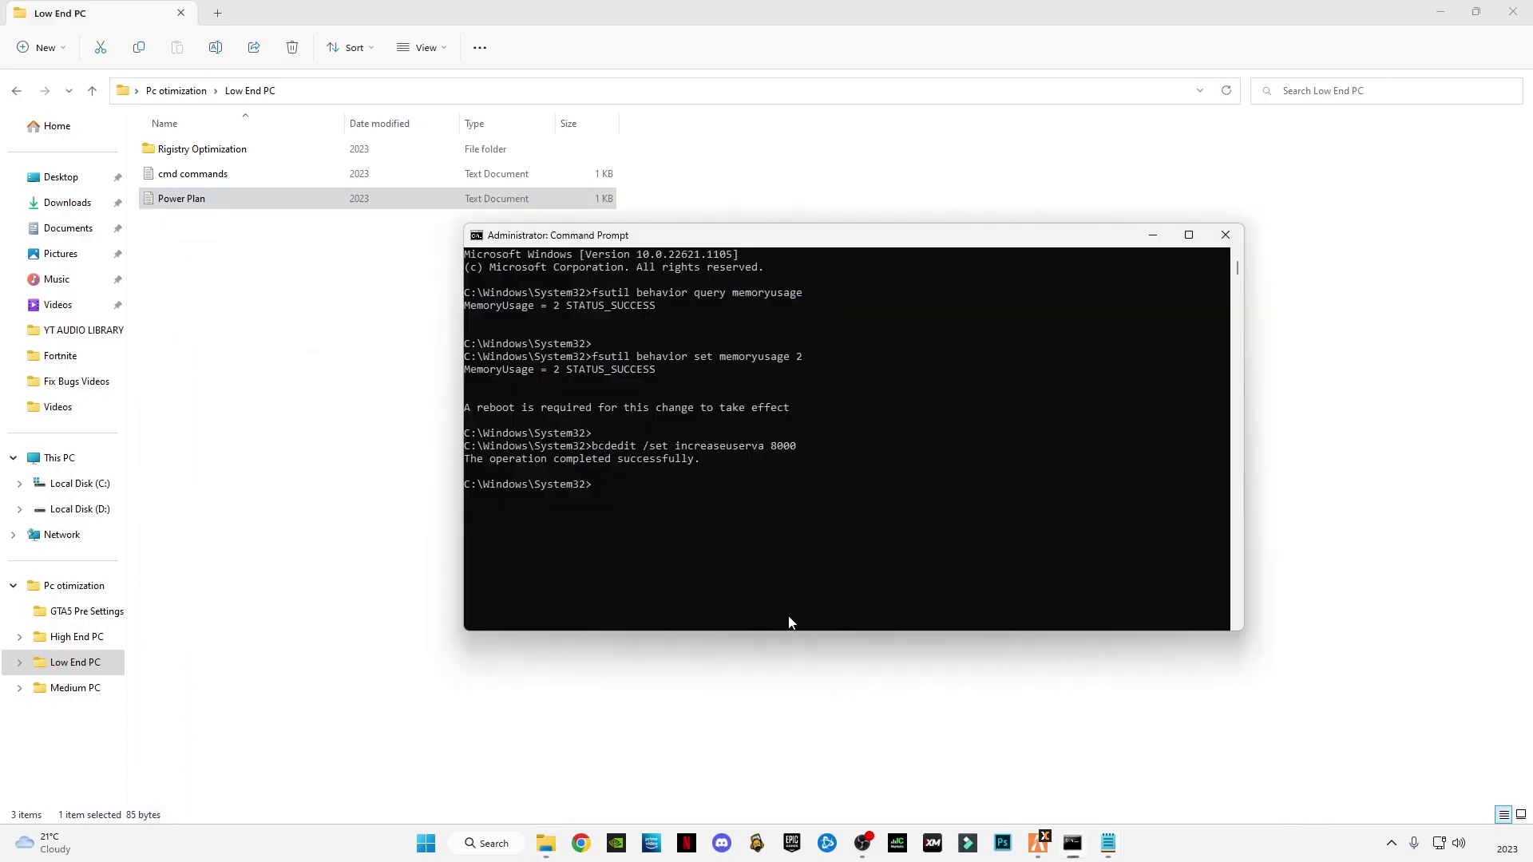
pyautogui.click(614, 496)
pyautogui.rightClick(781, 526)
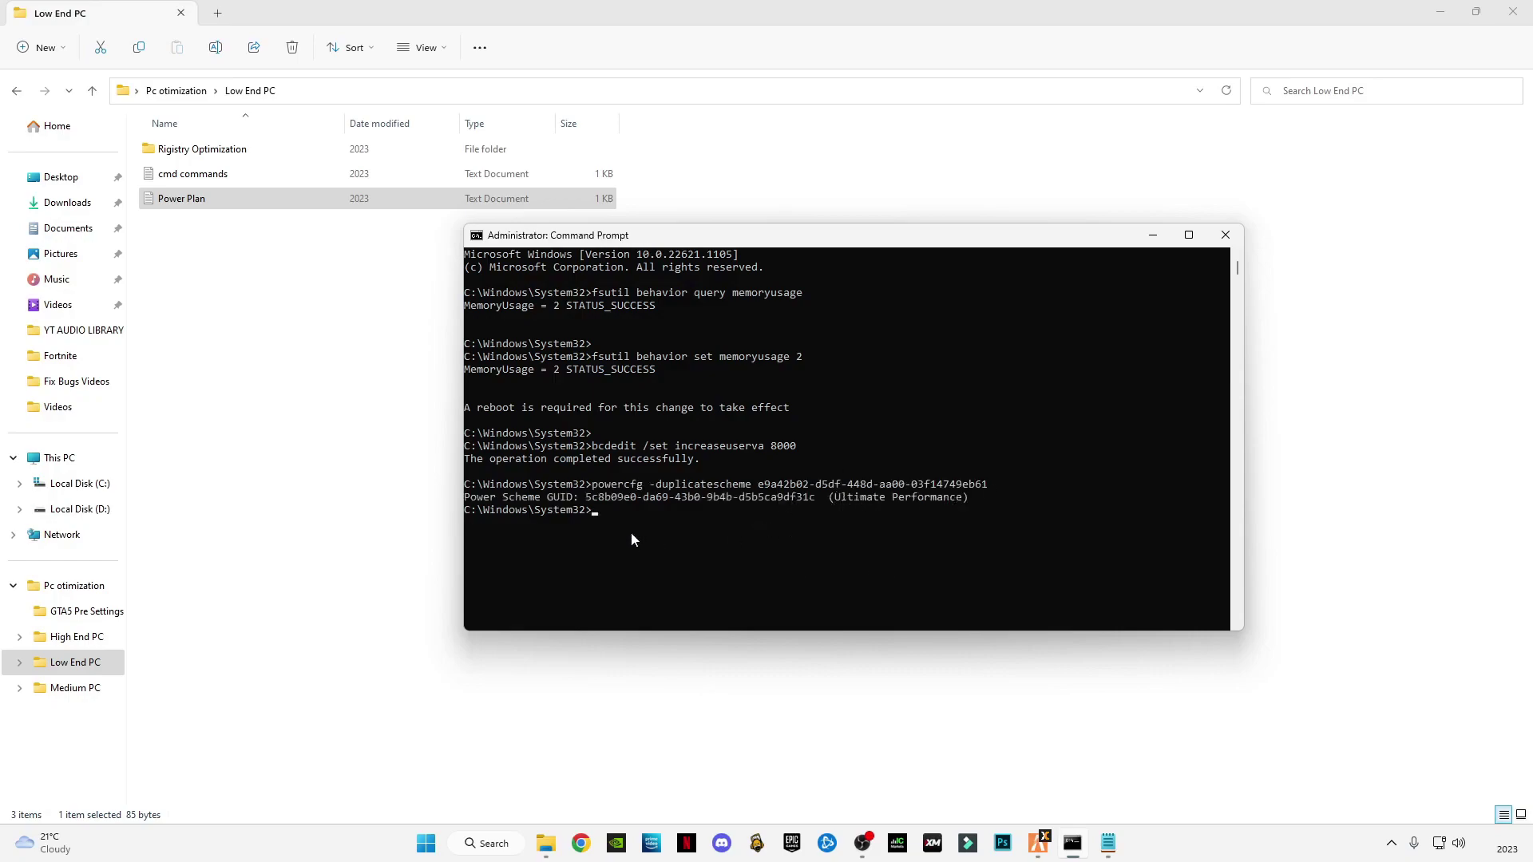
# Leave Command Prompt with the exit command, go back from the Low End PC folder and close the folder window.
pyautogui.write('exit')
pyautogui.press('Return')
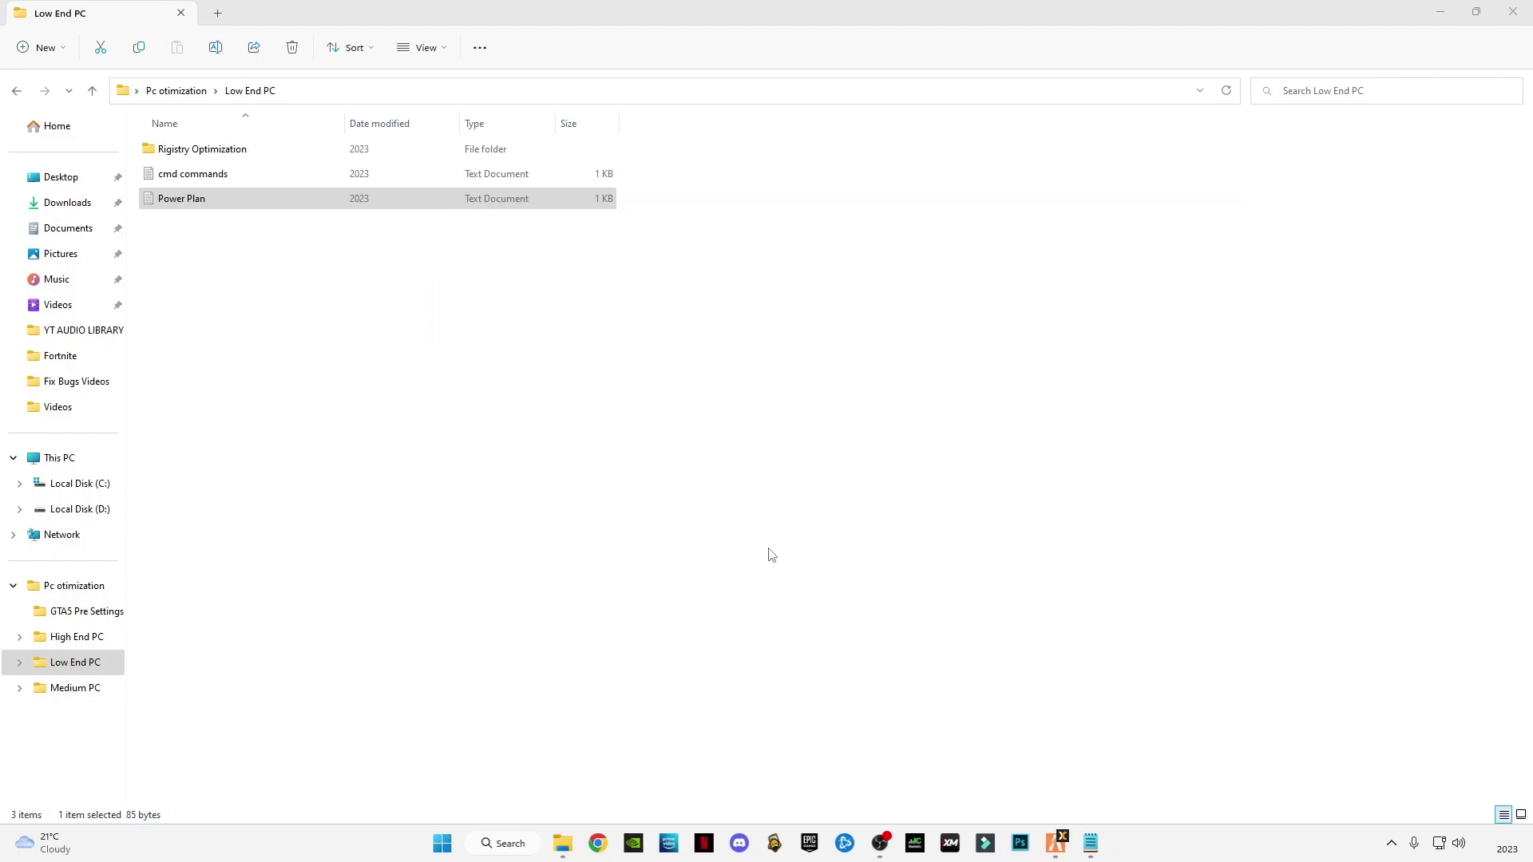
pyautogui.click(16, 90)
pyautogui.click(1521, 17)
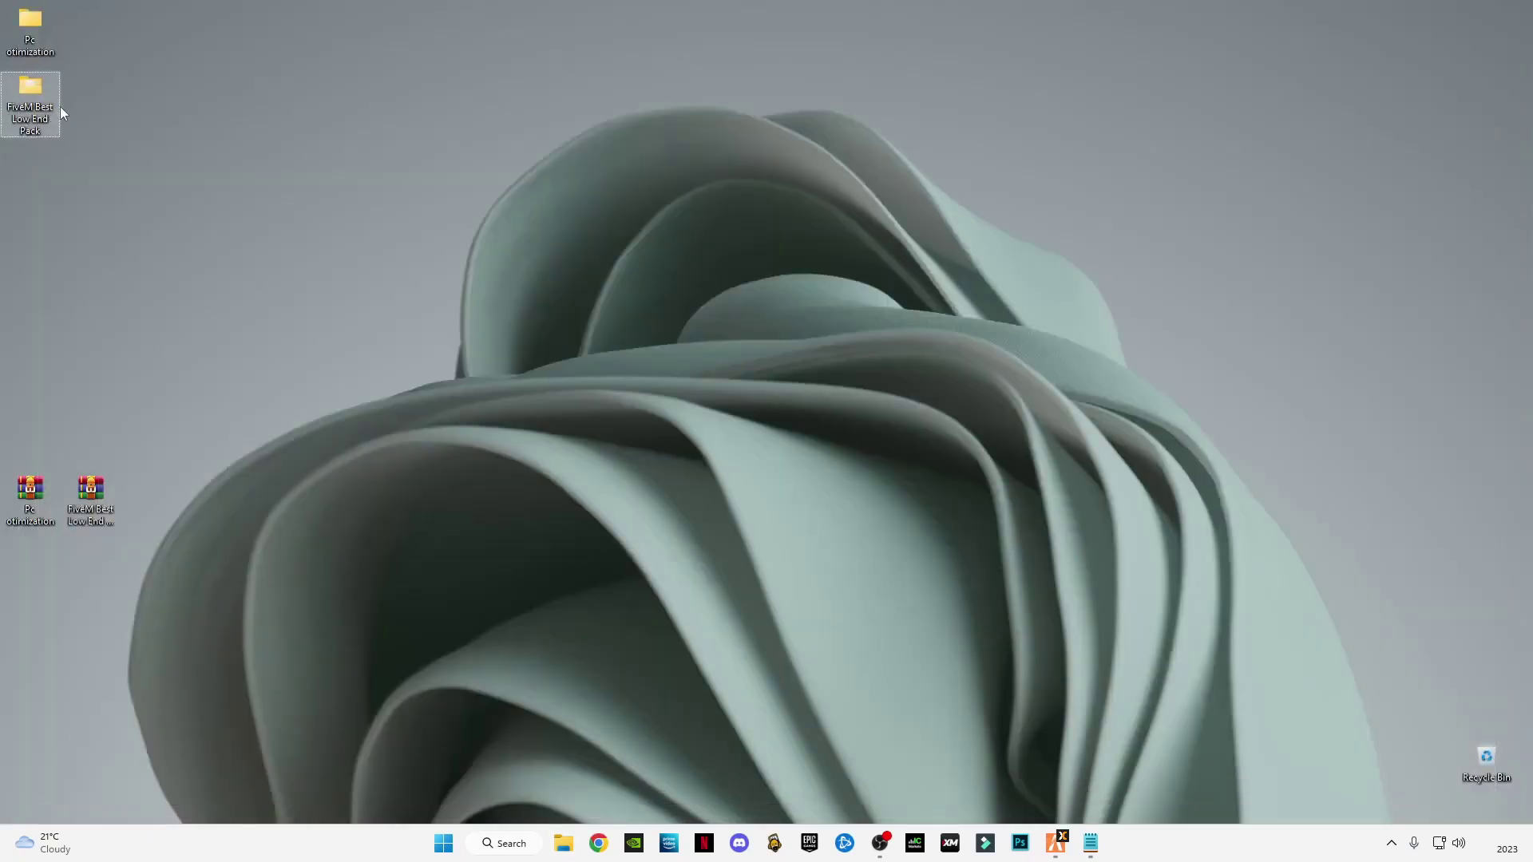
# Copy the citizen folder from the FiveM Best Low End Pack folder and close that window.
pyautogui.doubleClick(29, 117)
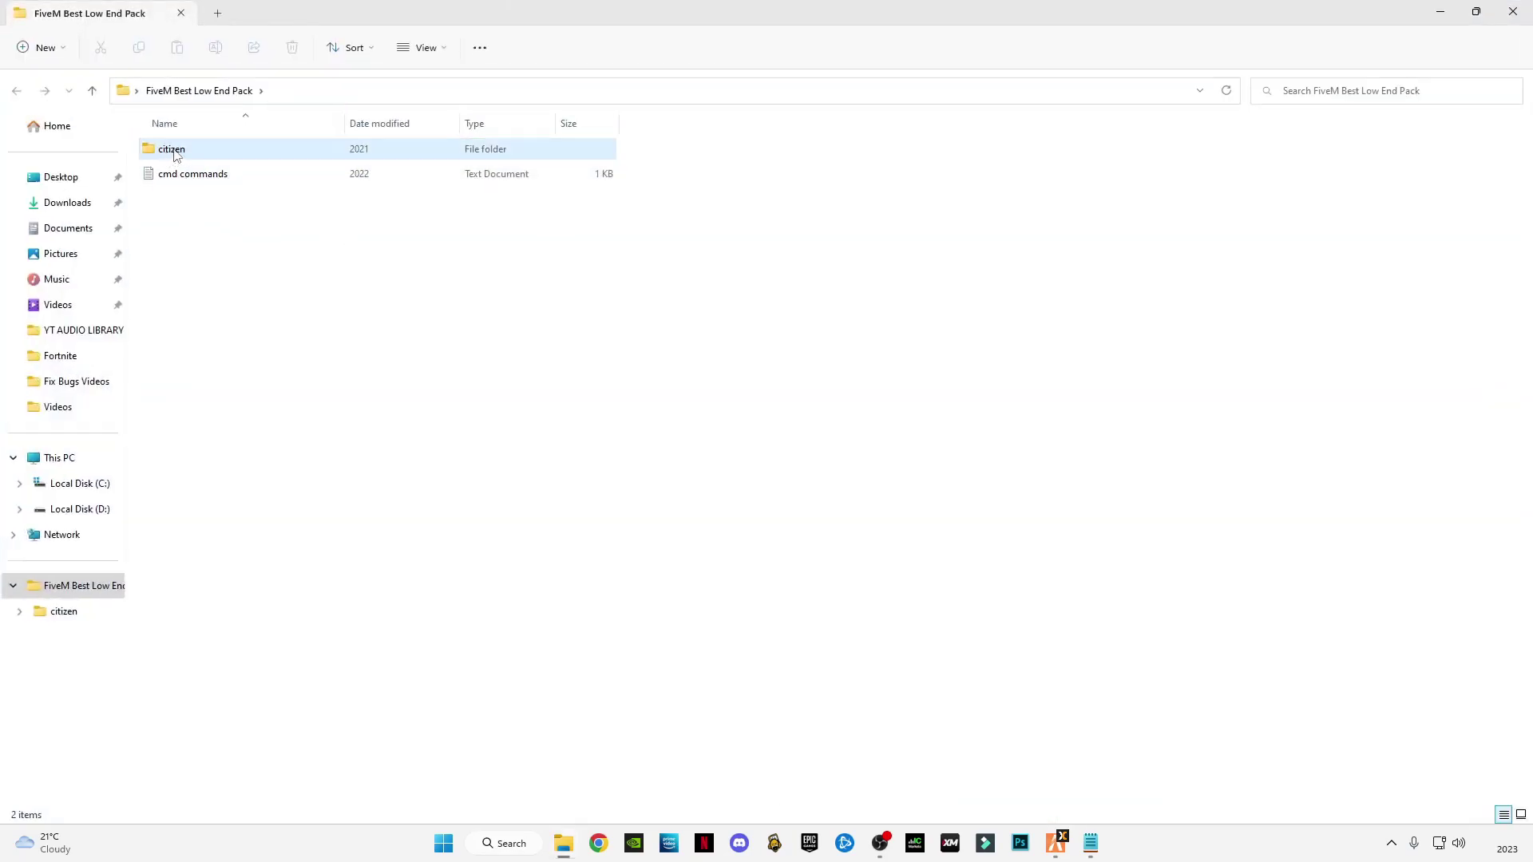
pyautogui.rightClick(176, 155)
pyautogui.click(228, 170)
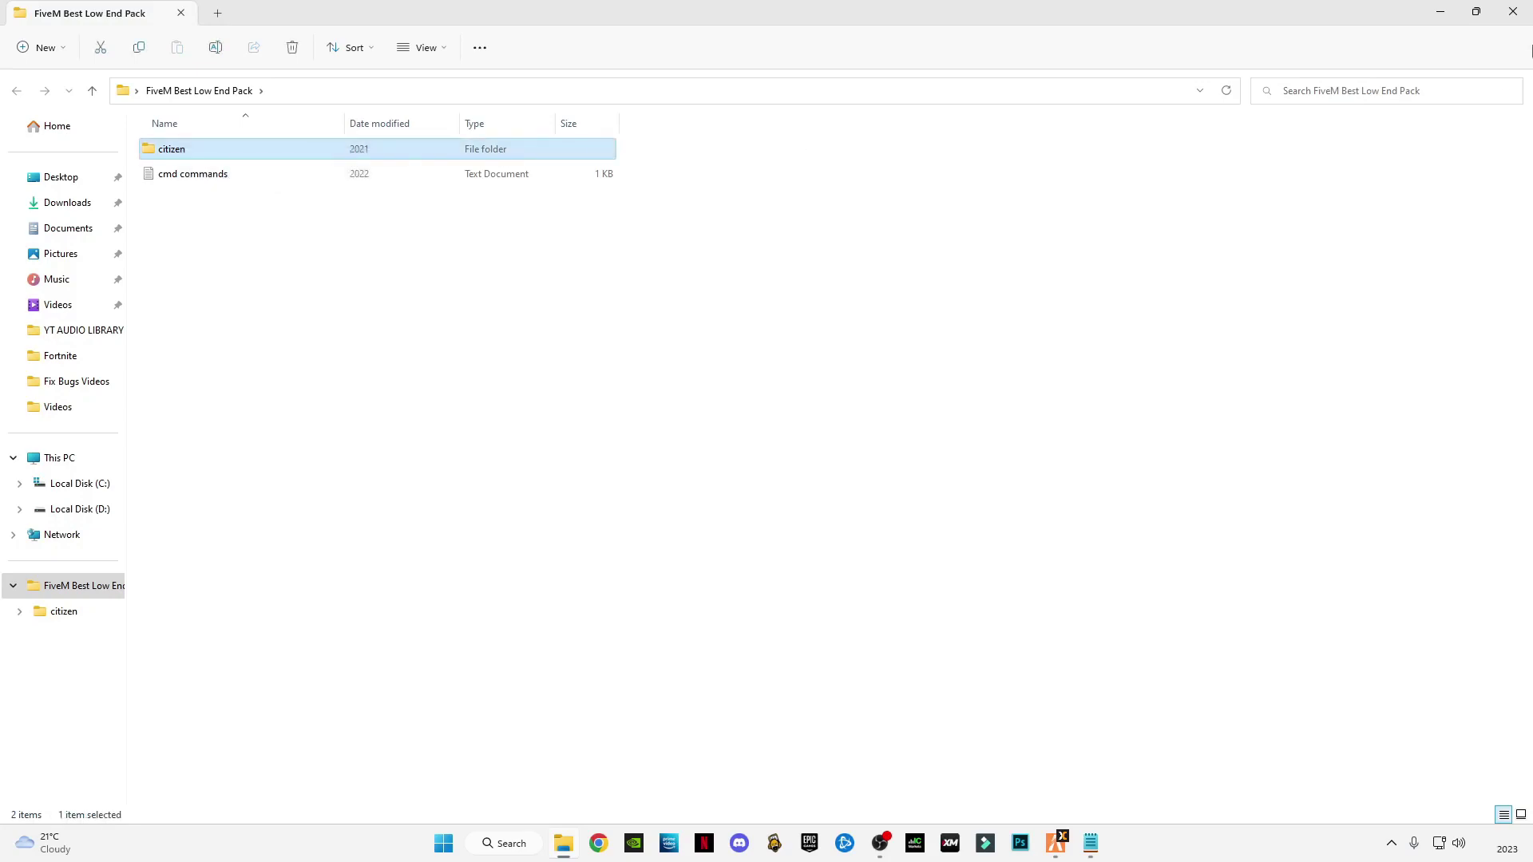
pyautogui.click(1513, 11)
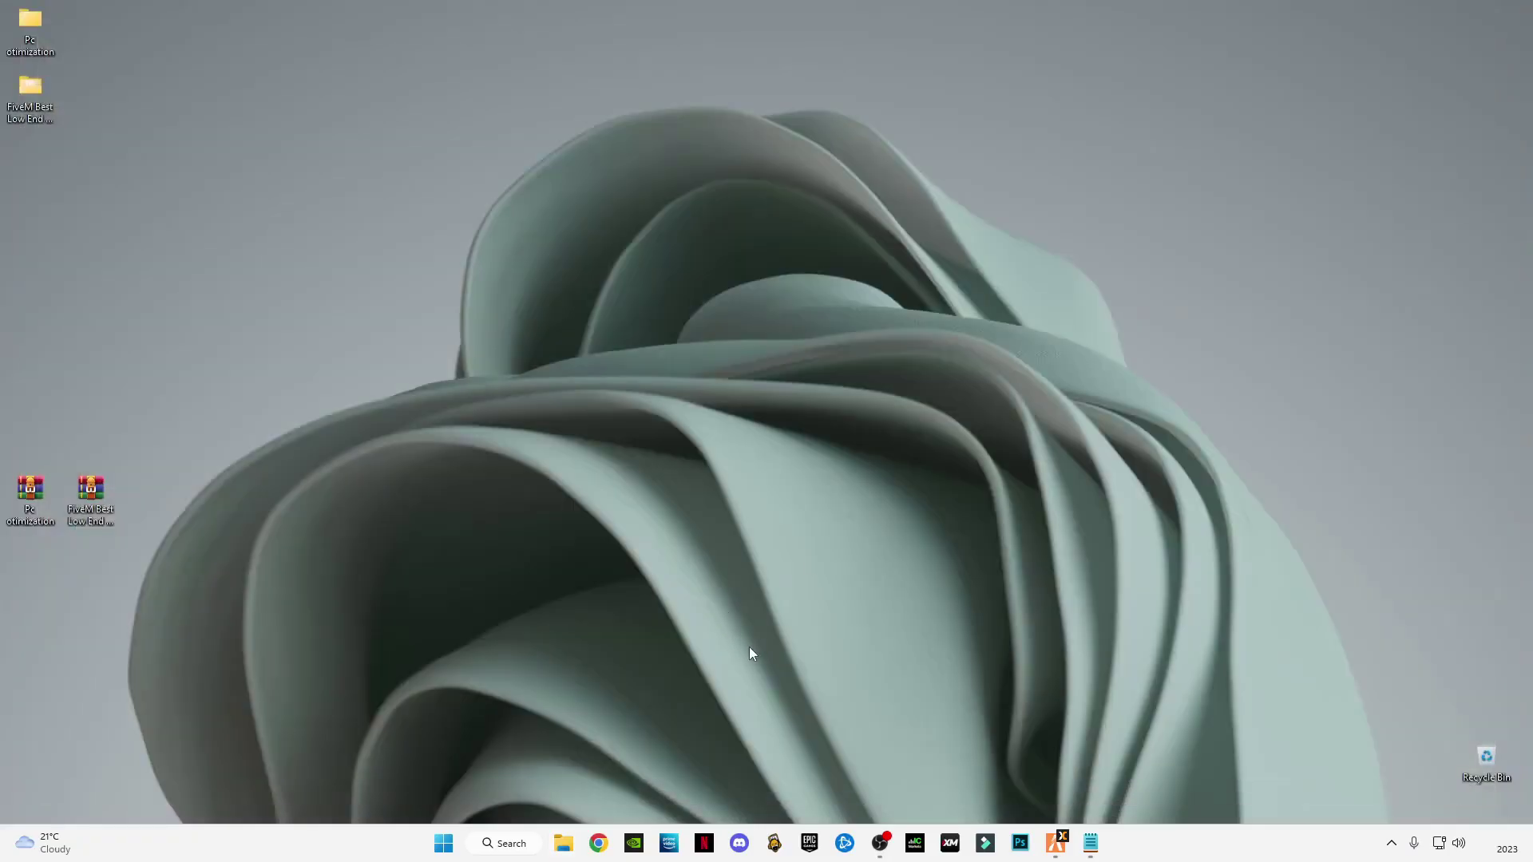
# Run "appdata" and open the FiveM Application Data folder under Local > FiveM.
pyautogui.press('super+r')
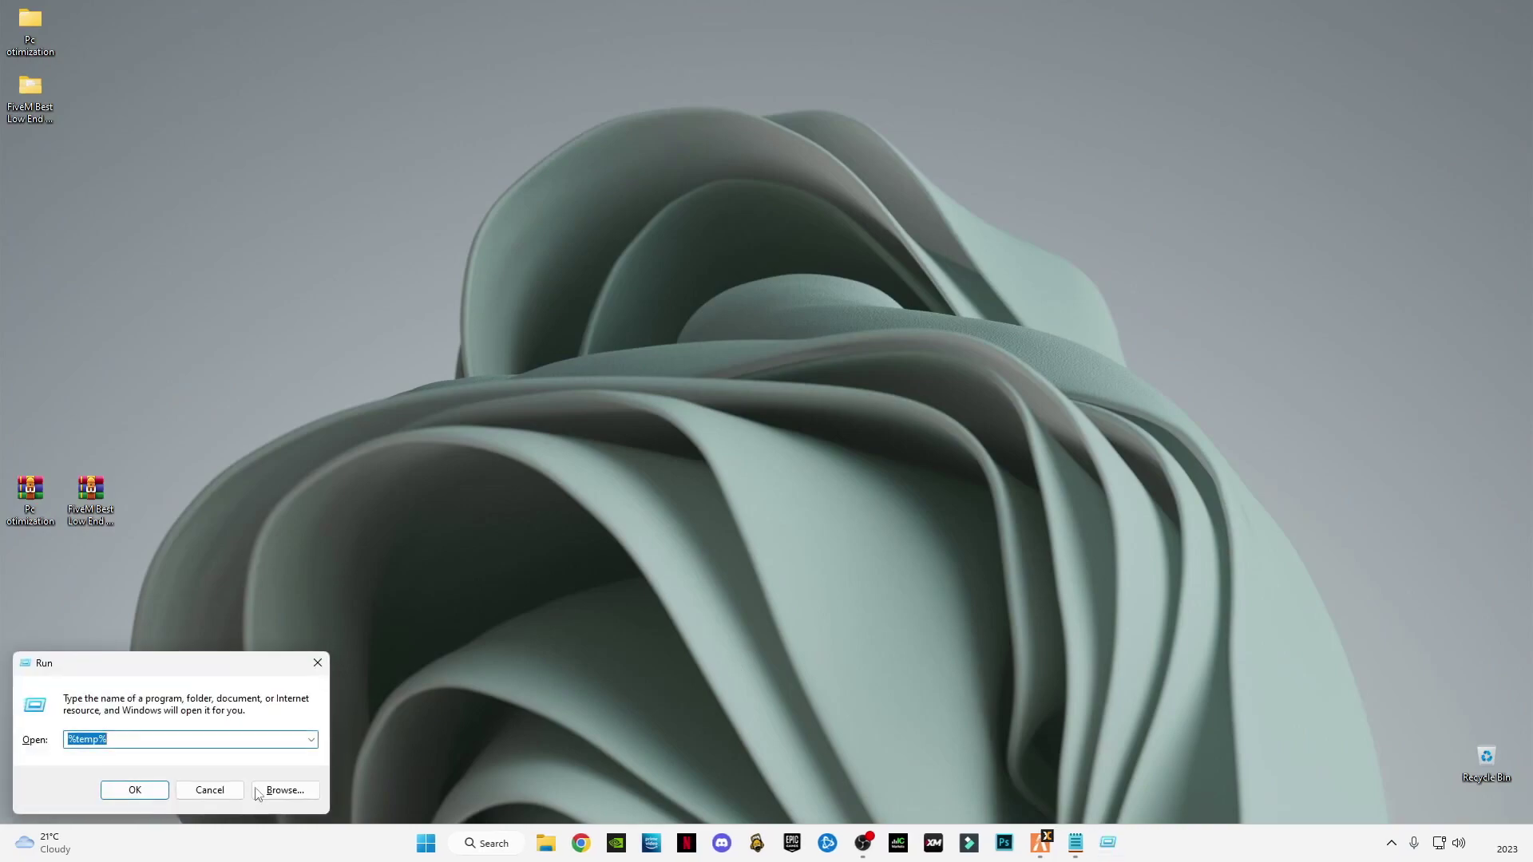
pyautogui.write('ap')
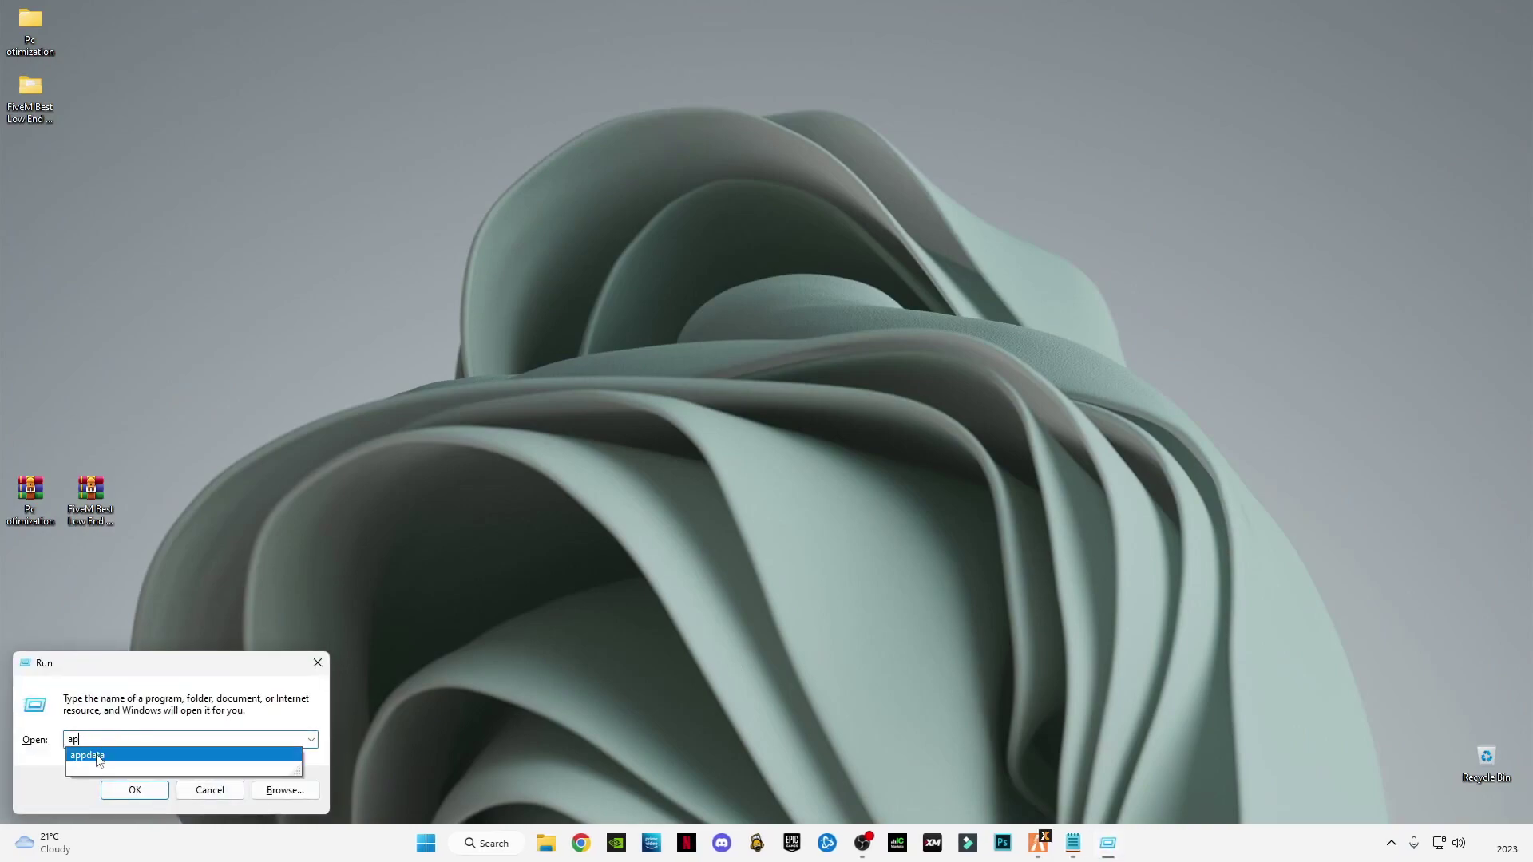
pyautogui.click(120, 757)
pyautogui.click(134, 789)
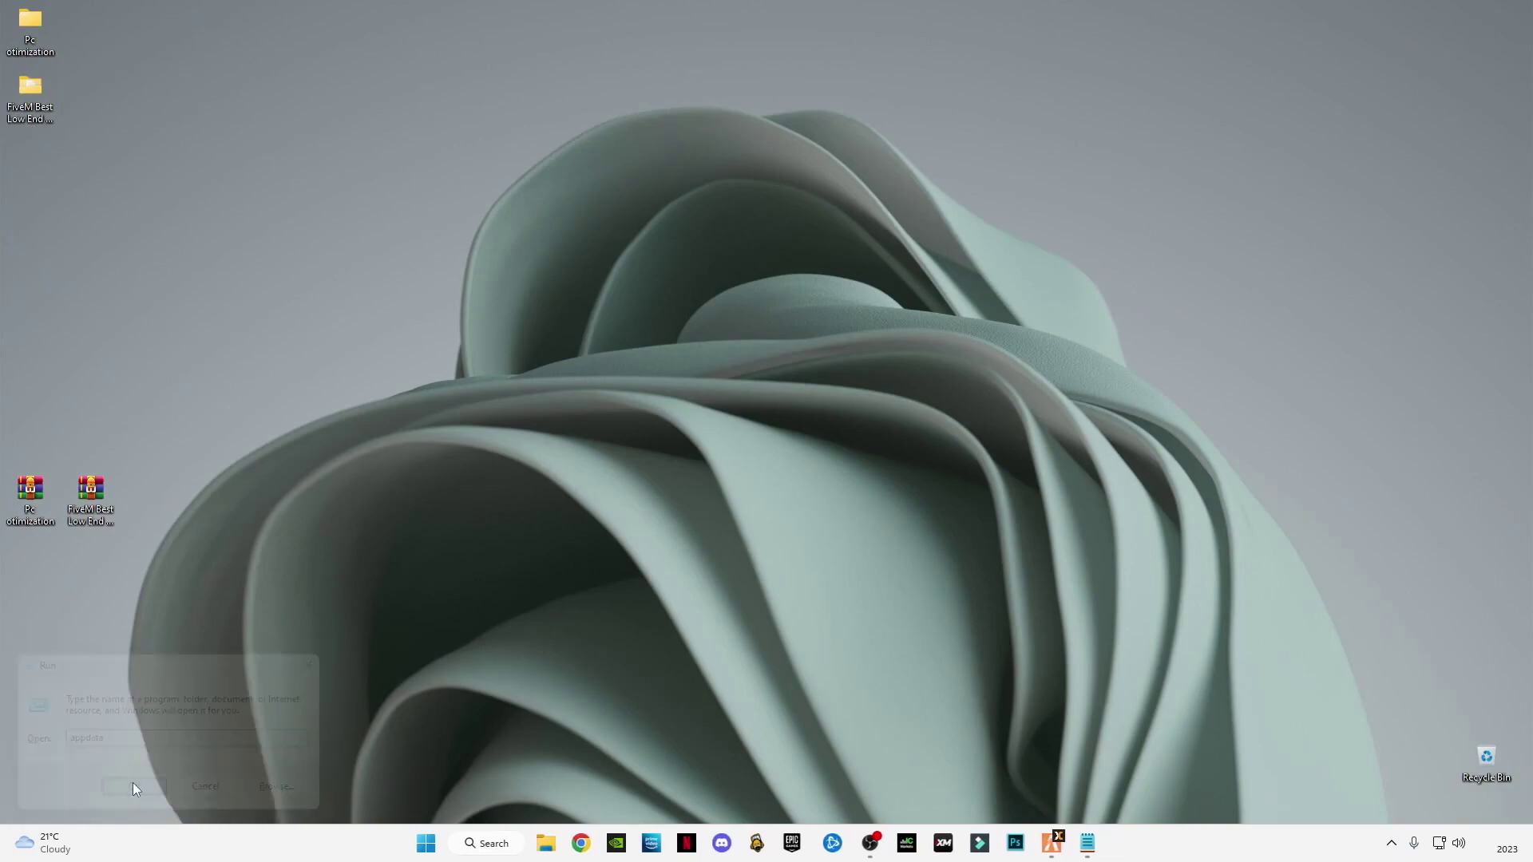
pyautogui.doubleClick(169, 147)
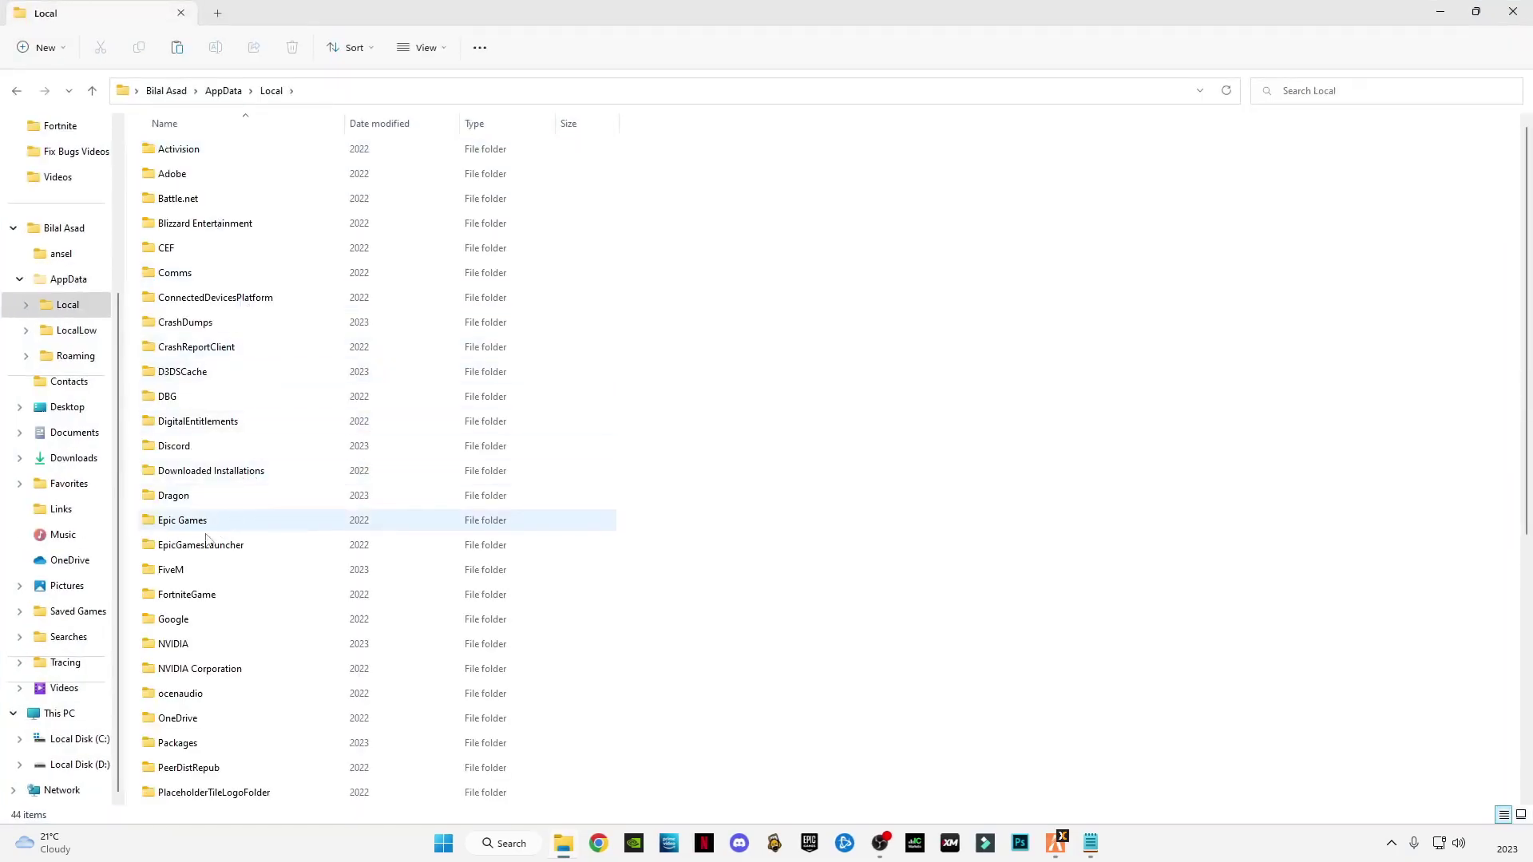
pyautogui.doubleClick(195, 570)
pyautogui.doubleClick(188, 156)
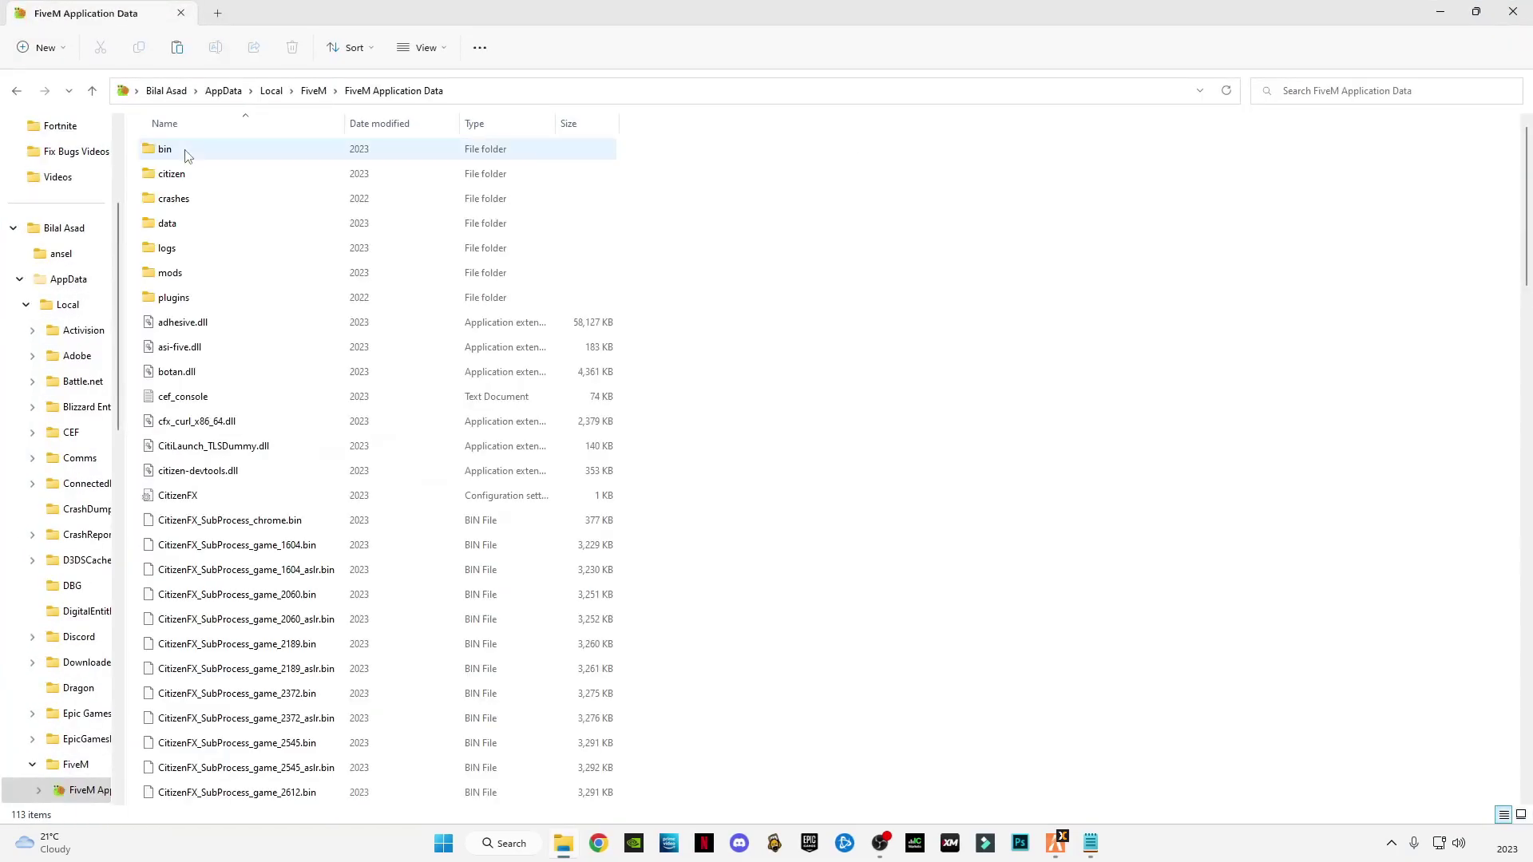
# Replace the existing citizen folder in FiveM Application Data by deleting it and pasting the copied one.
pyautogui.rightClick(171, 175)
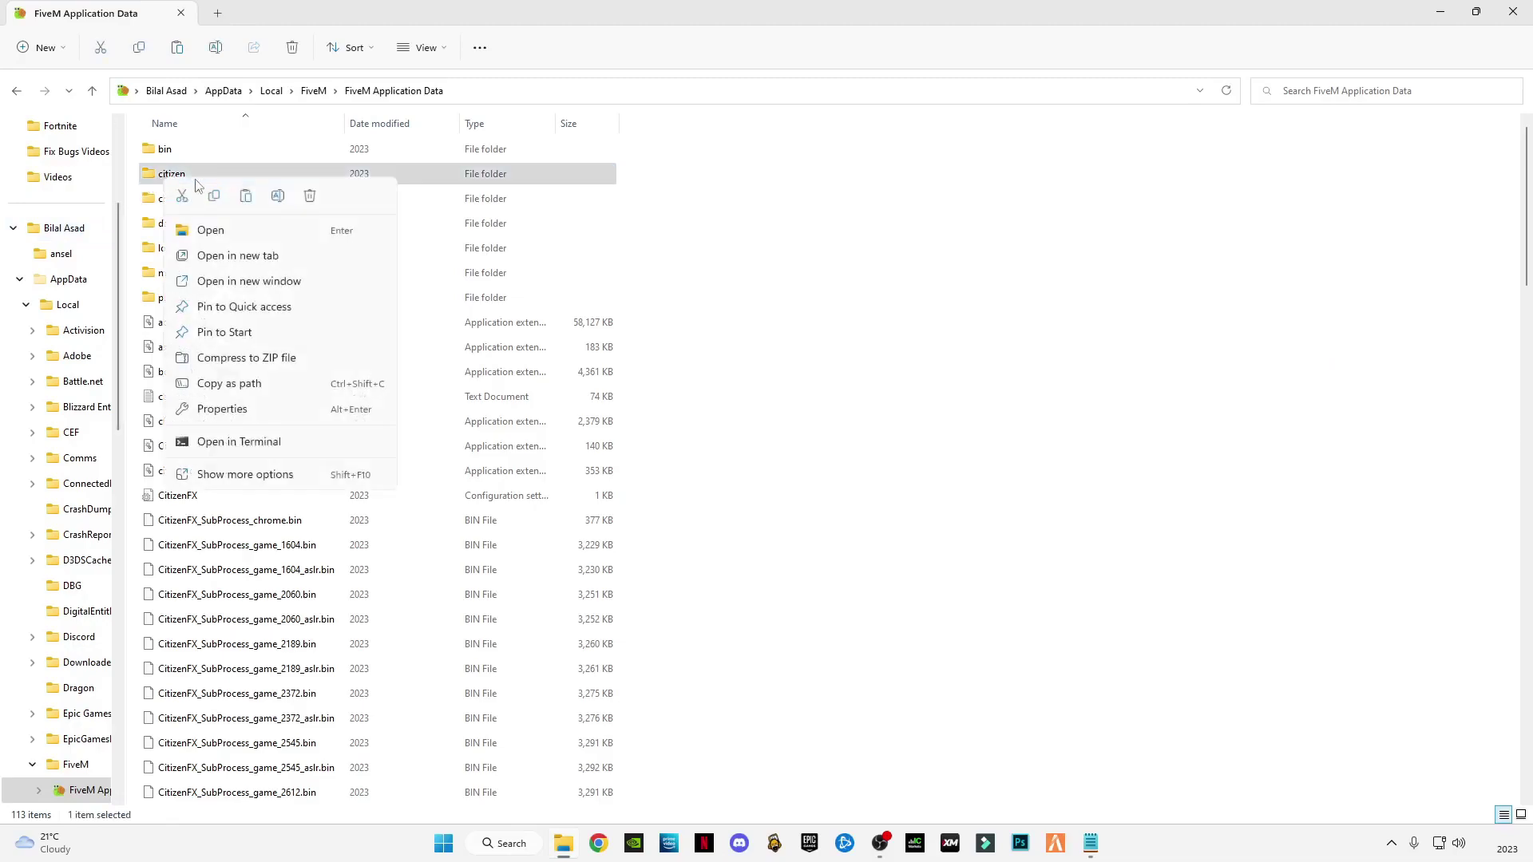
pyautogui.click(310, 198)
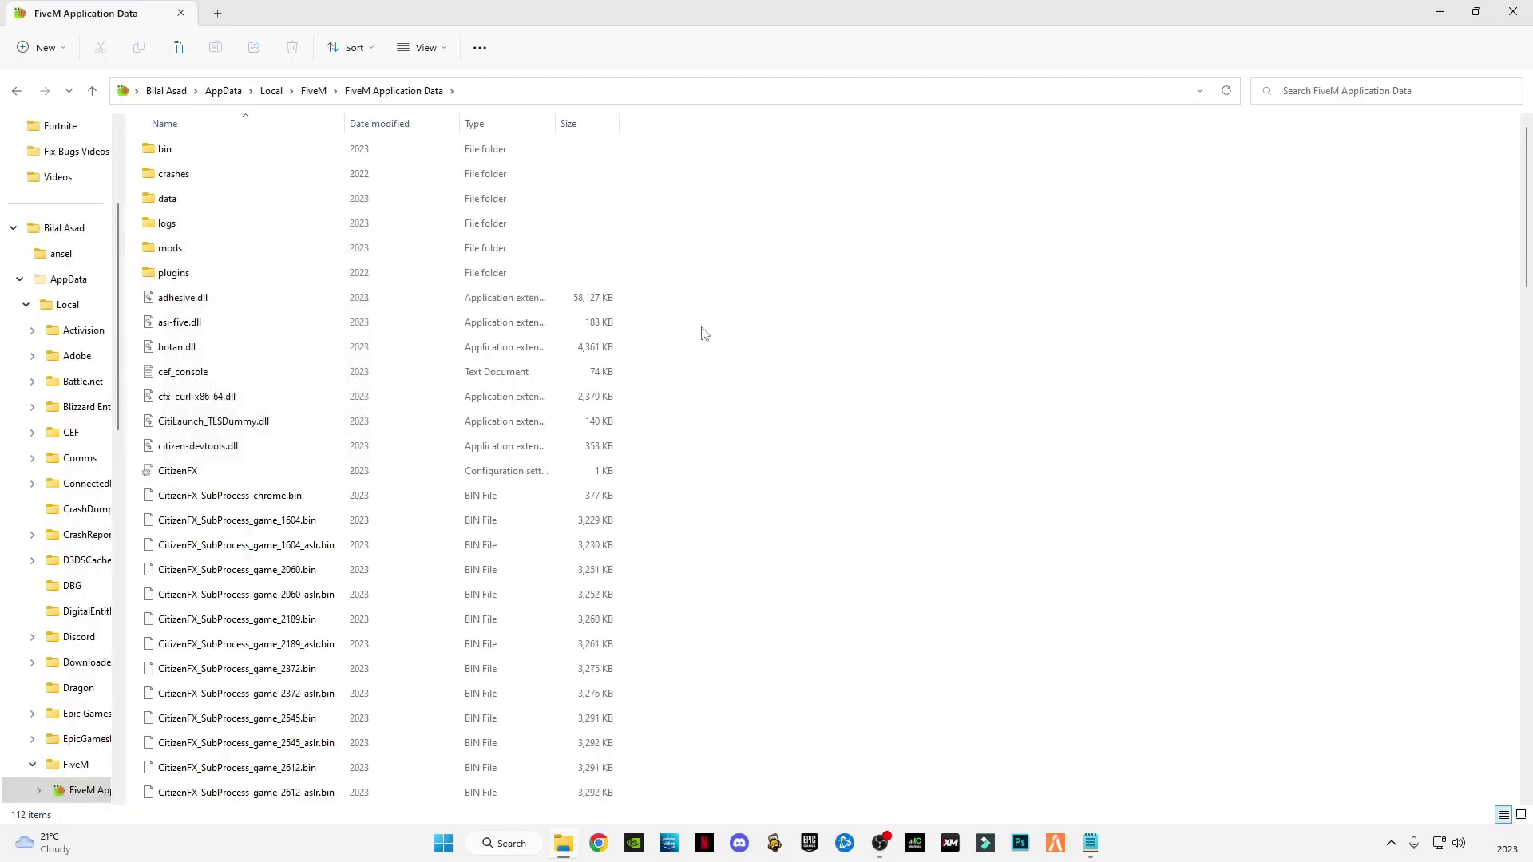
pyautogui.rightClick(949, 302)
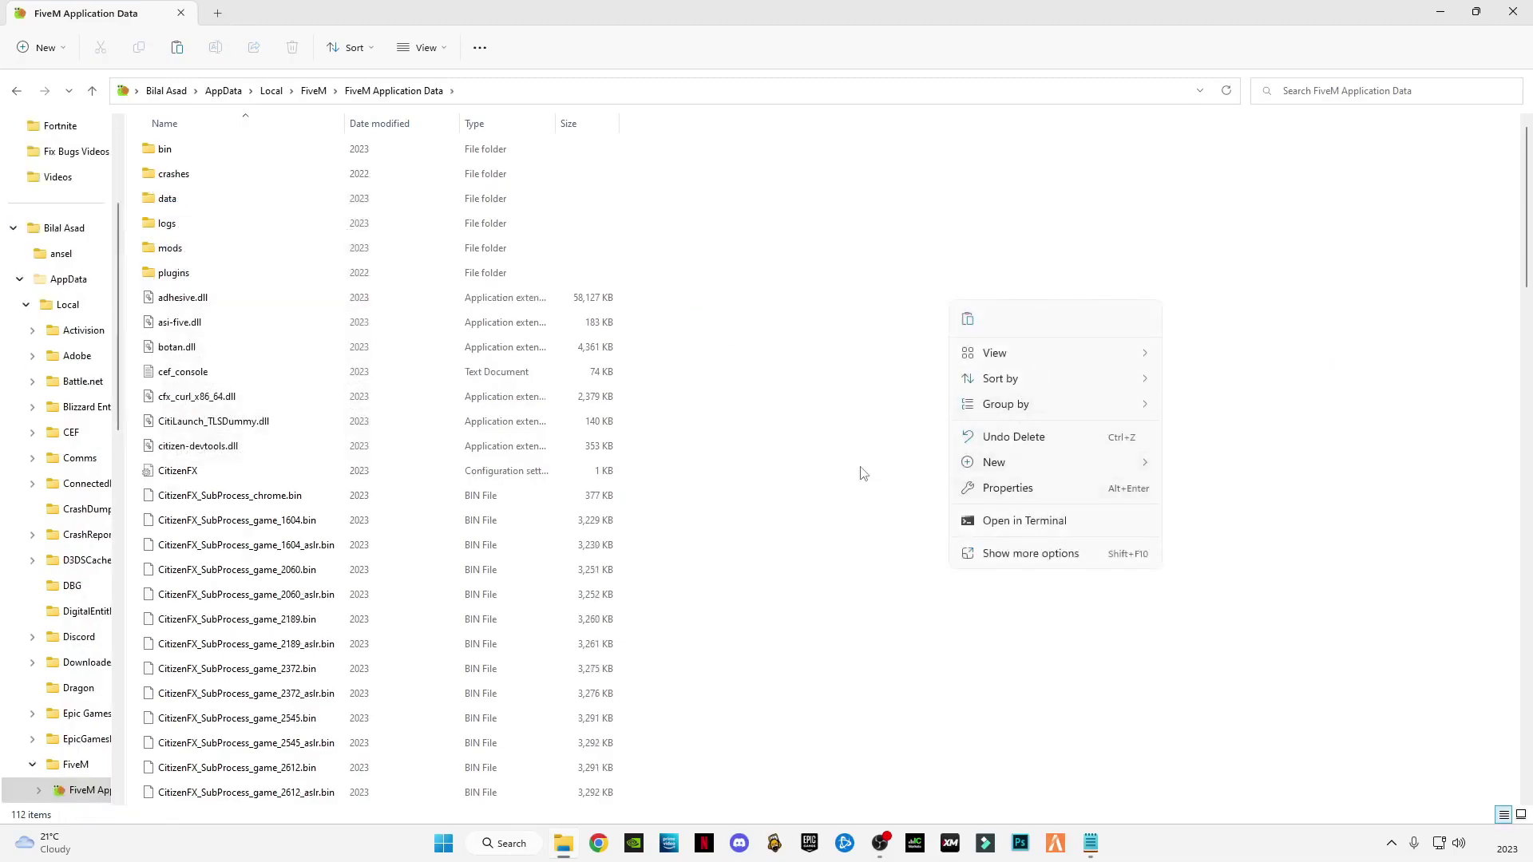
pyautogui.click(987, 553)
pyautogui.click(1034, 662)
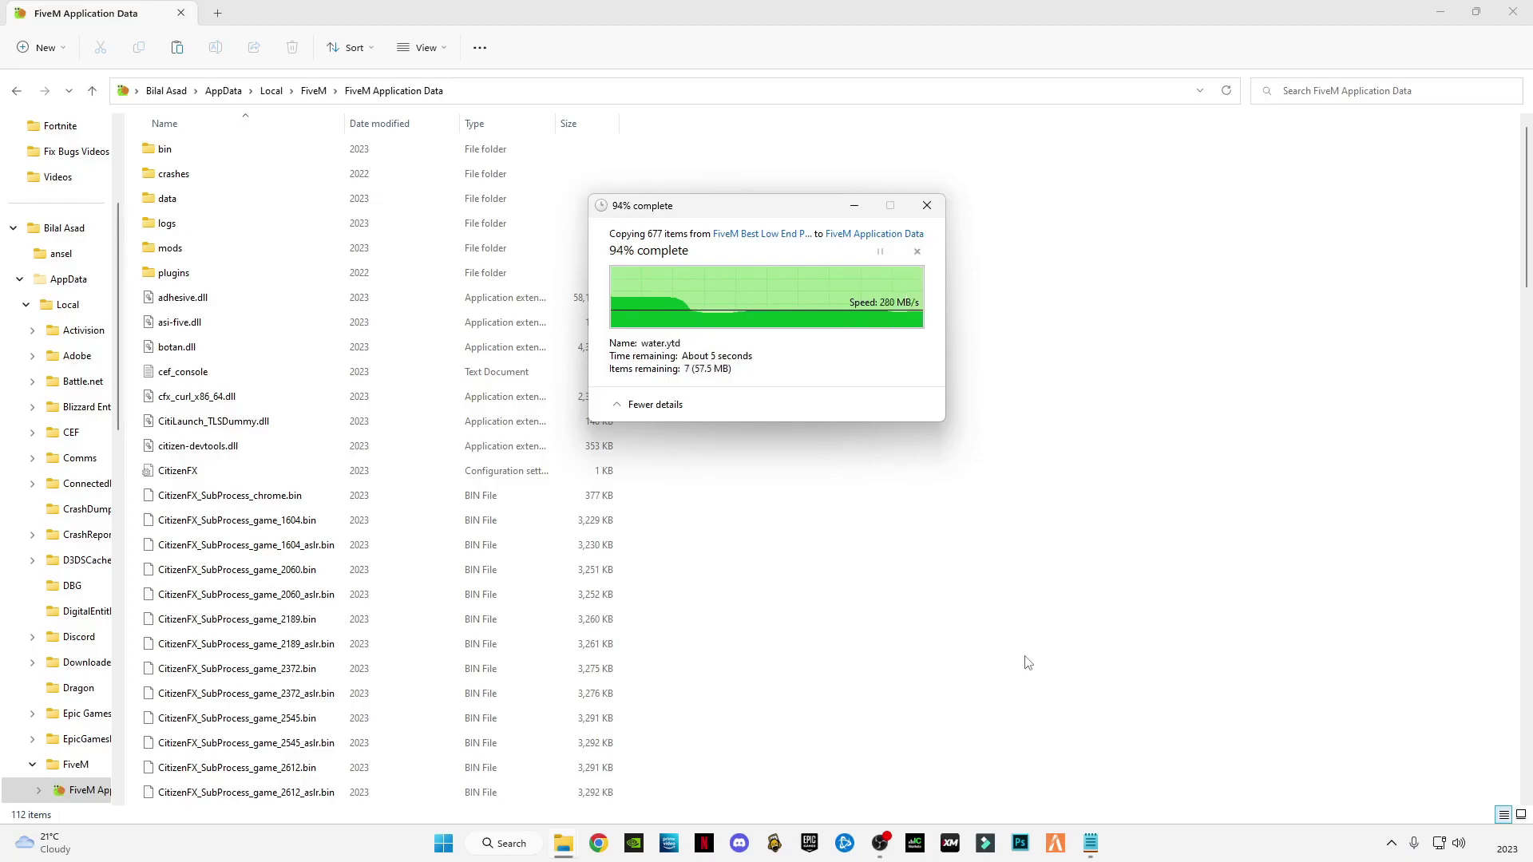
# Delete everything in the data > cache folder of FiveM Application Data and close the window.
pyautogui.click(16, 91)
pyautogui.doubleClick(196, 150)
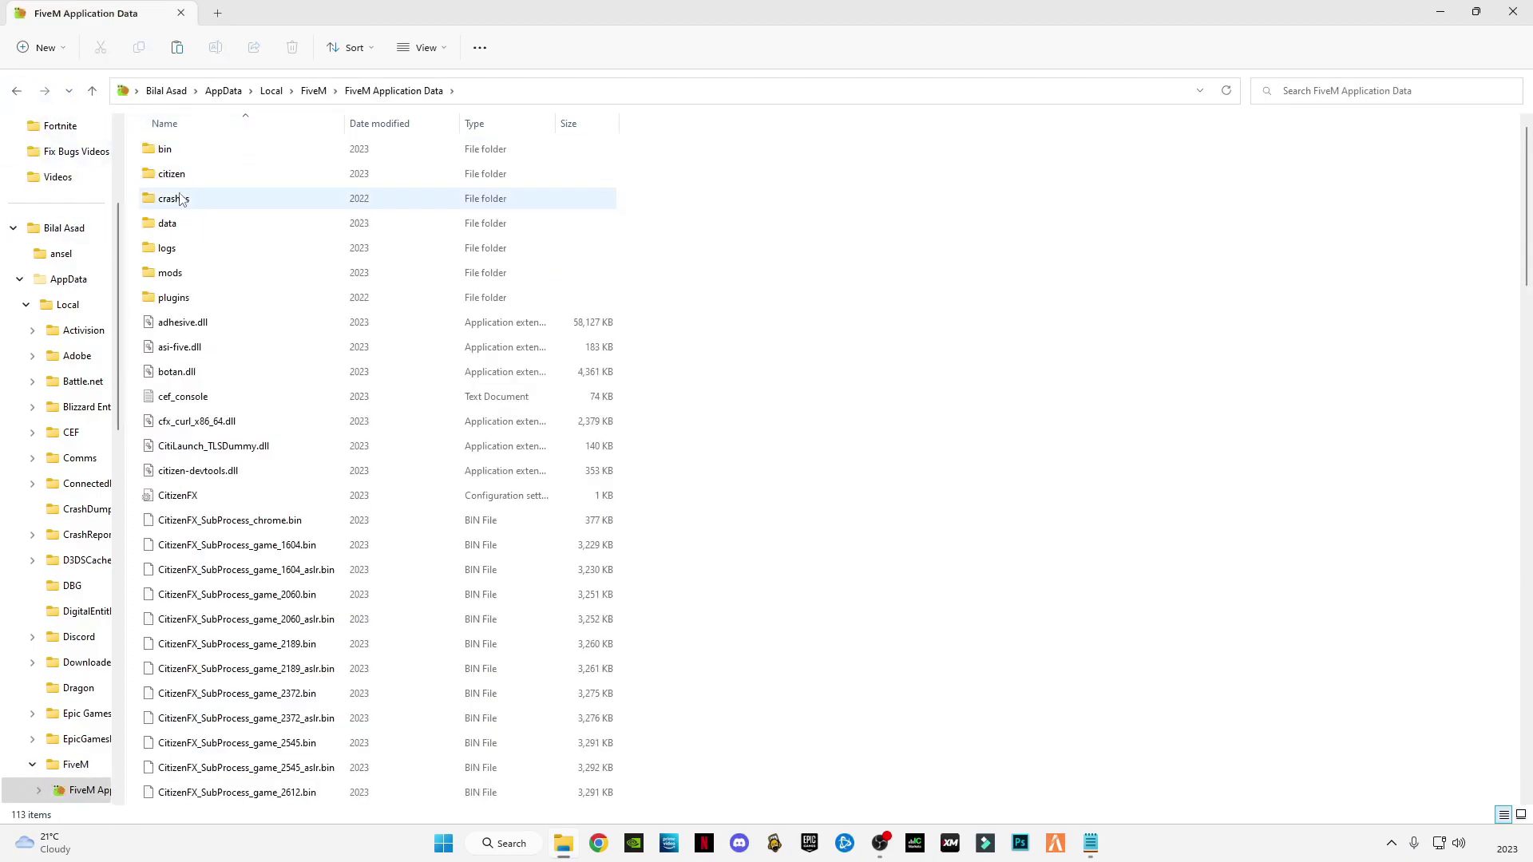
pyautogui.click(177, 226)
pyautogui.doubleClick(177, 225)
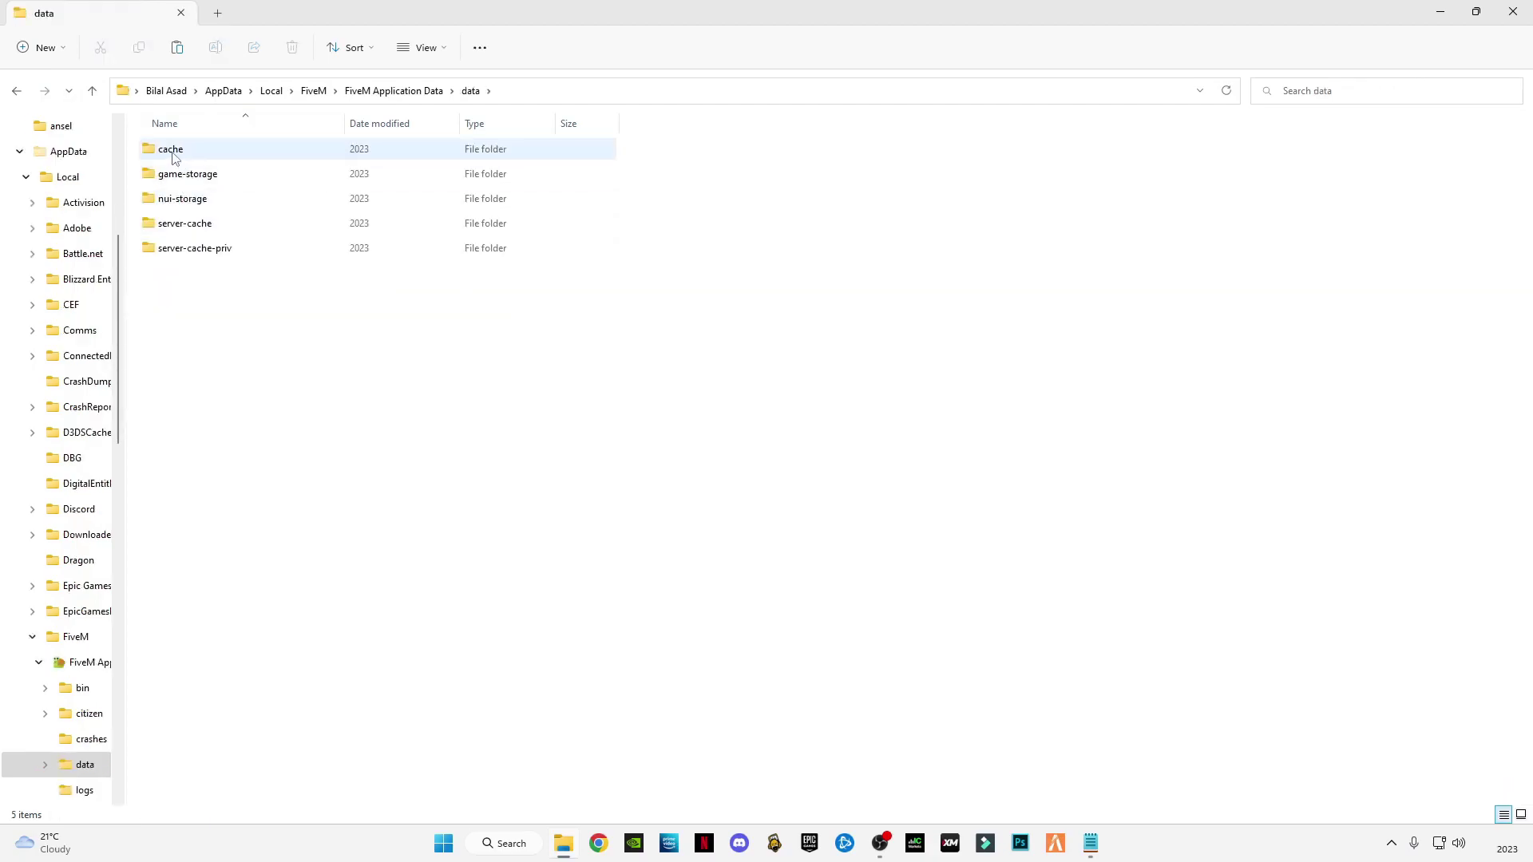
pyautogui.doubleClick(172, 152)
pyautogui.moveTo(218, 343); pyautogui.dragTo(168, 164)
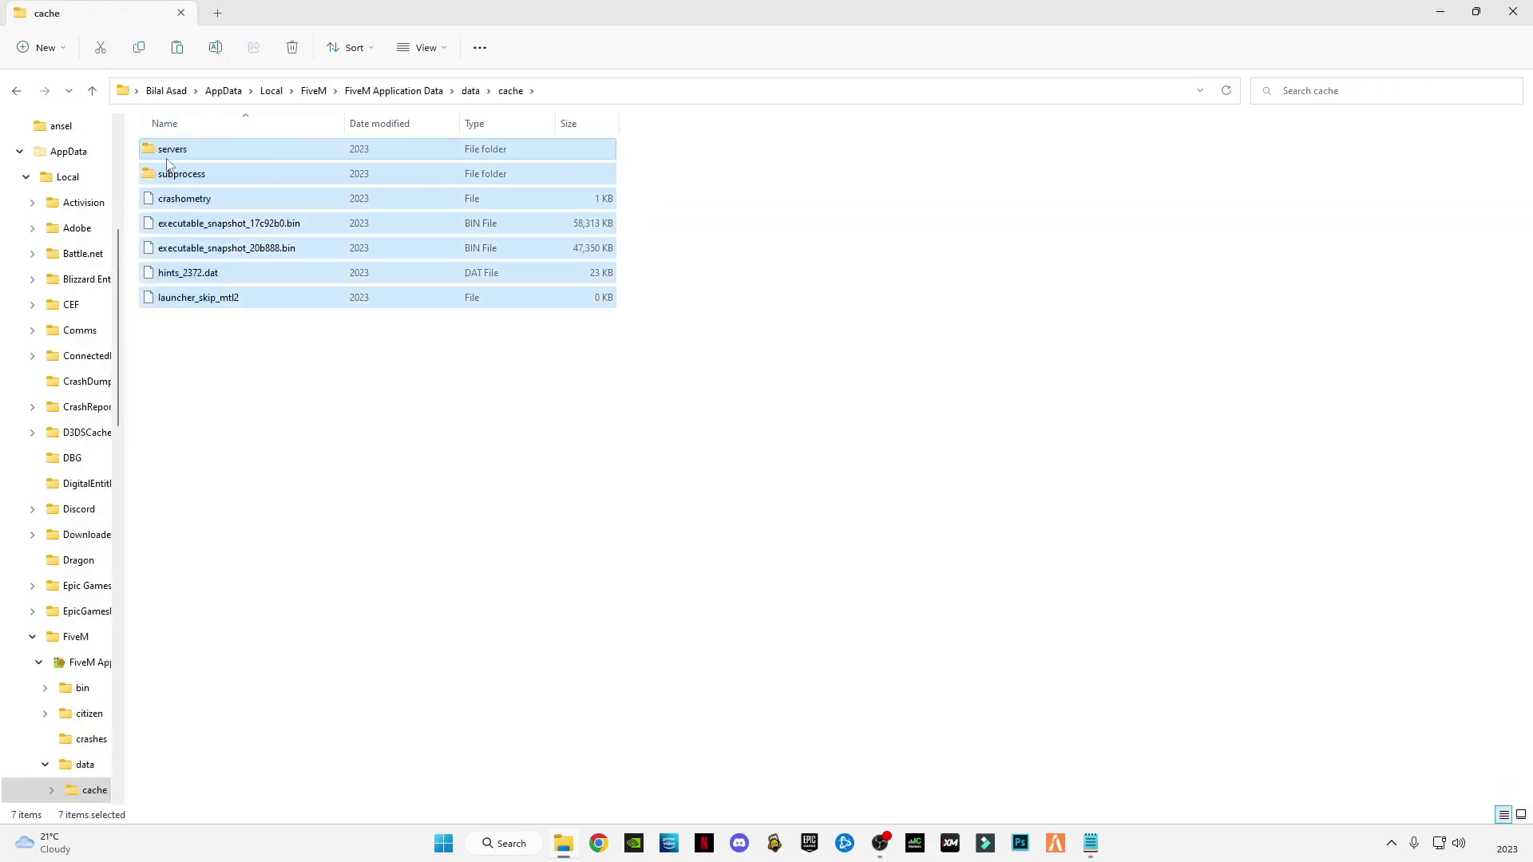
pyautogui.rightClick(169, 163)
pyautogui.click(317, 178)
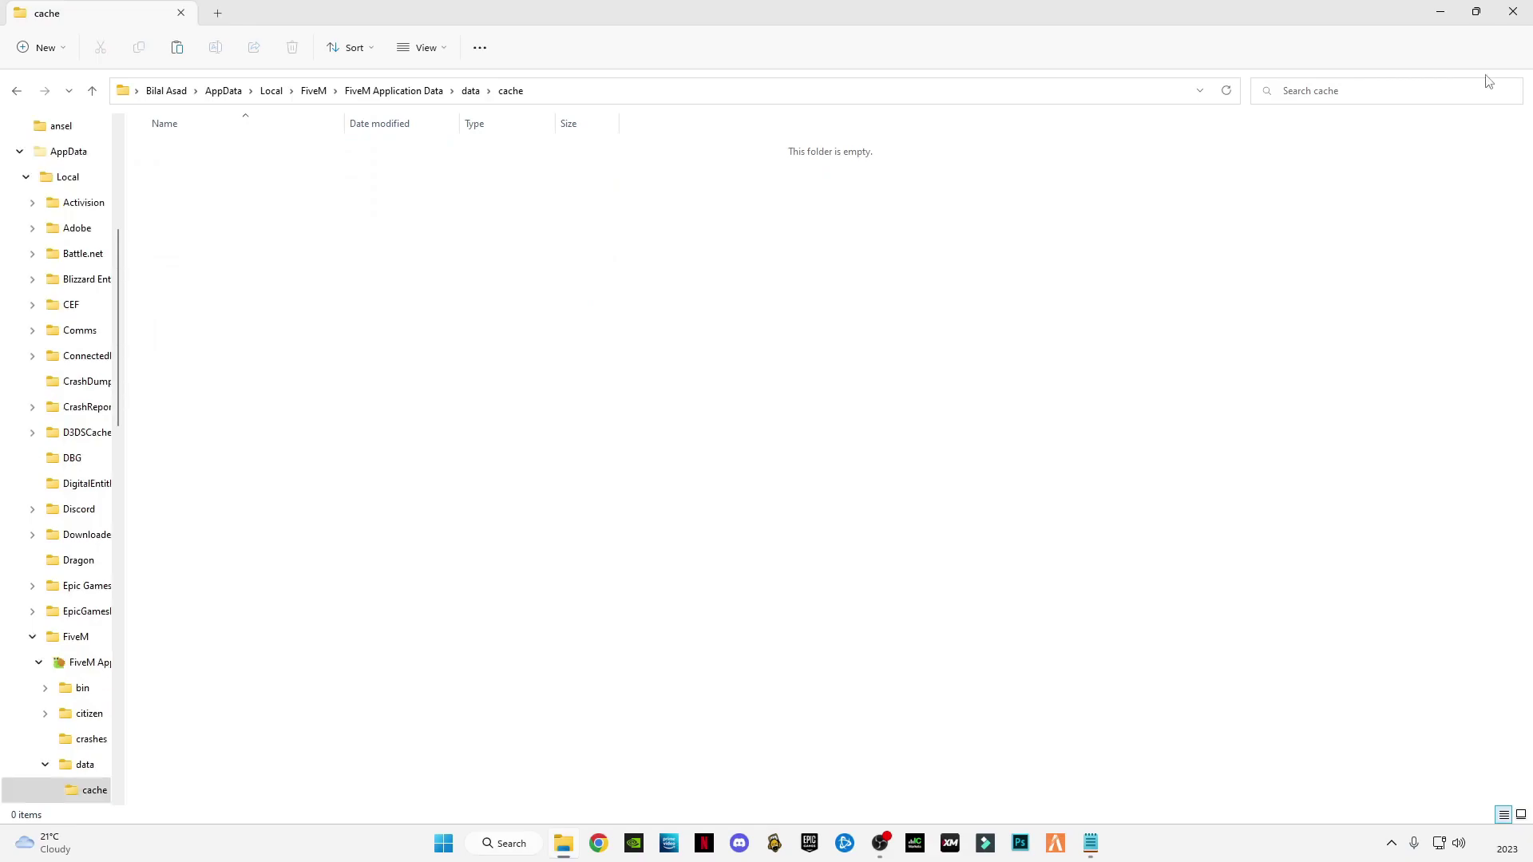
pyautogui.click(1513, 11)
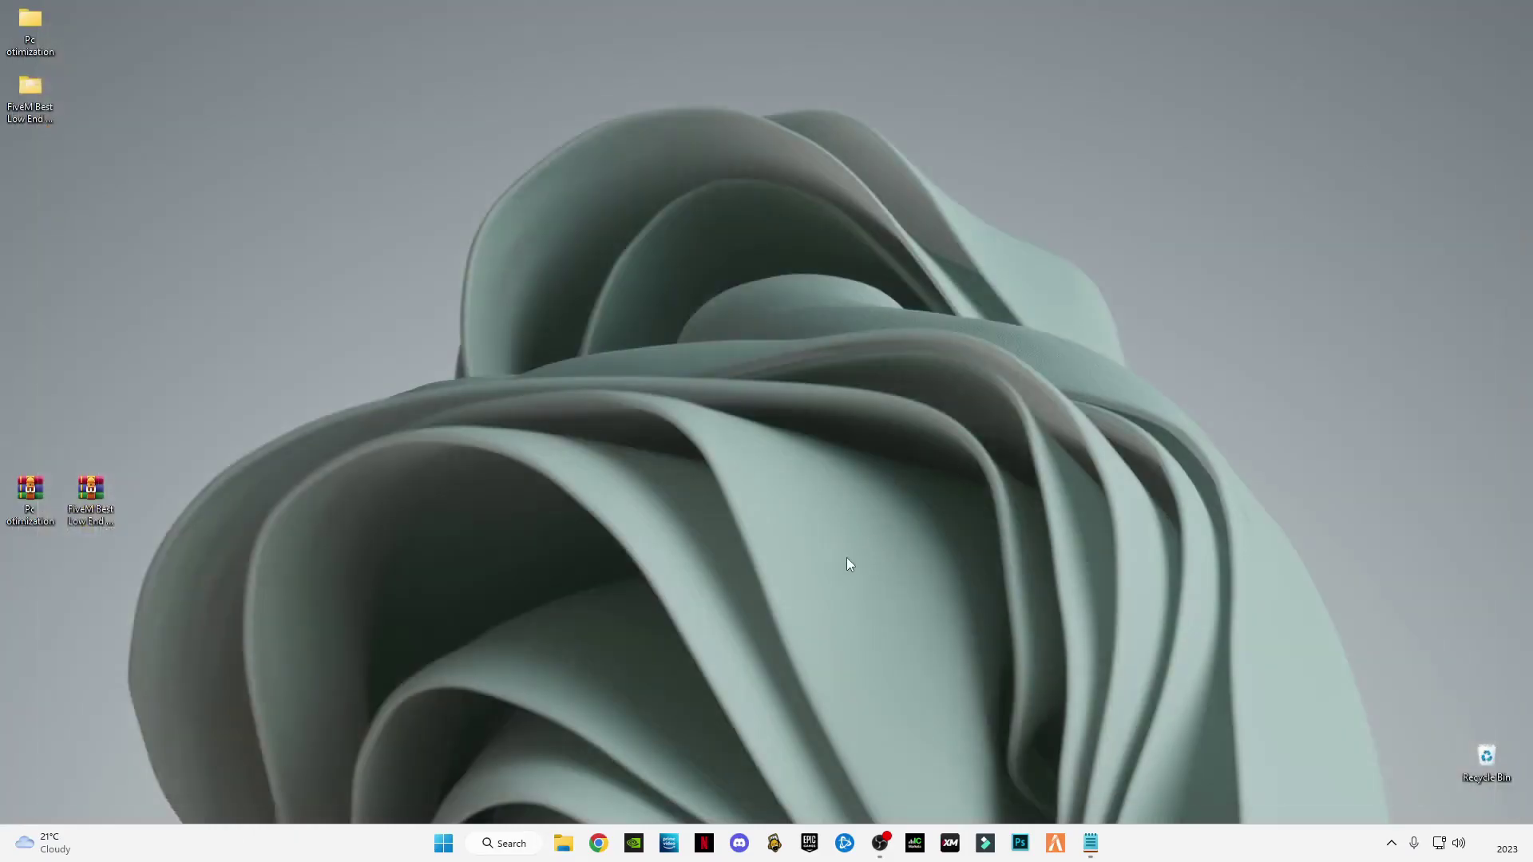
# Open the user's temporary files folder by running "%temp%".
pyautogui.press('super+r')
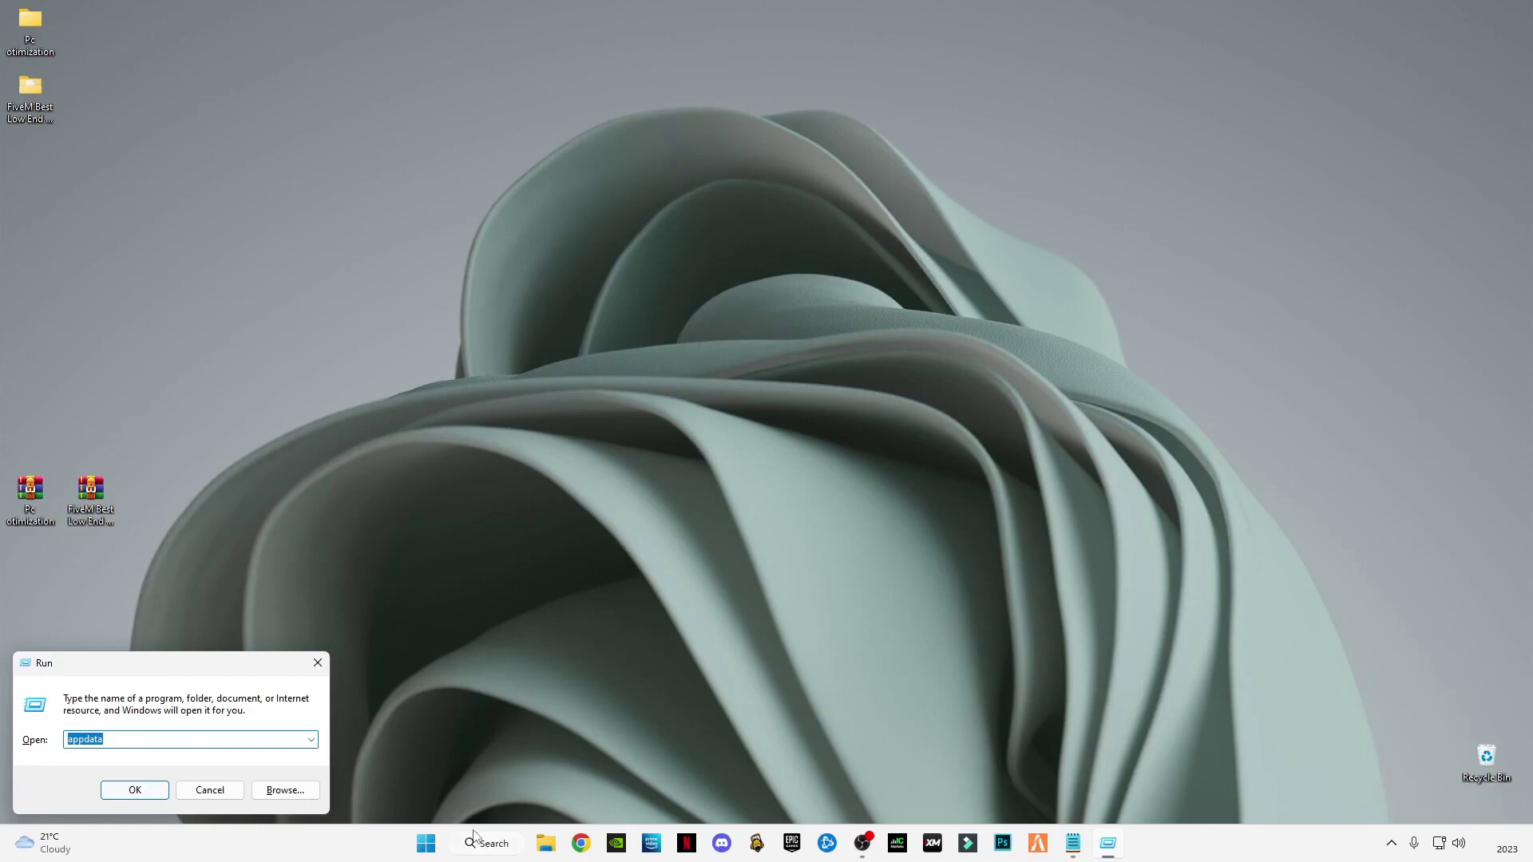
pyautogui.click(493, 845)
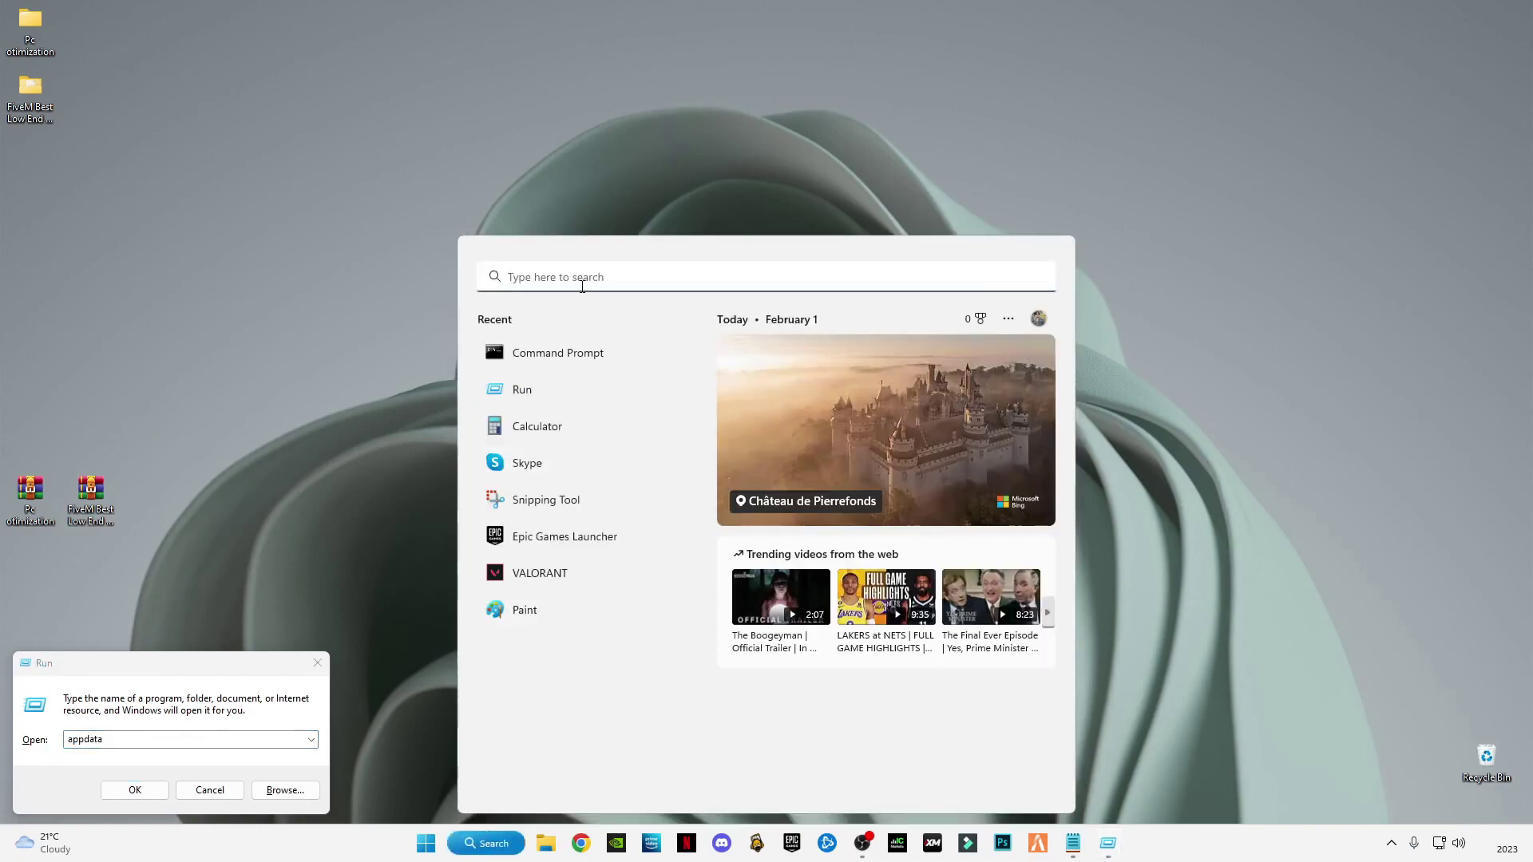
pyautogui.write('run')
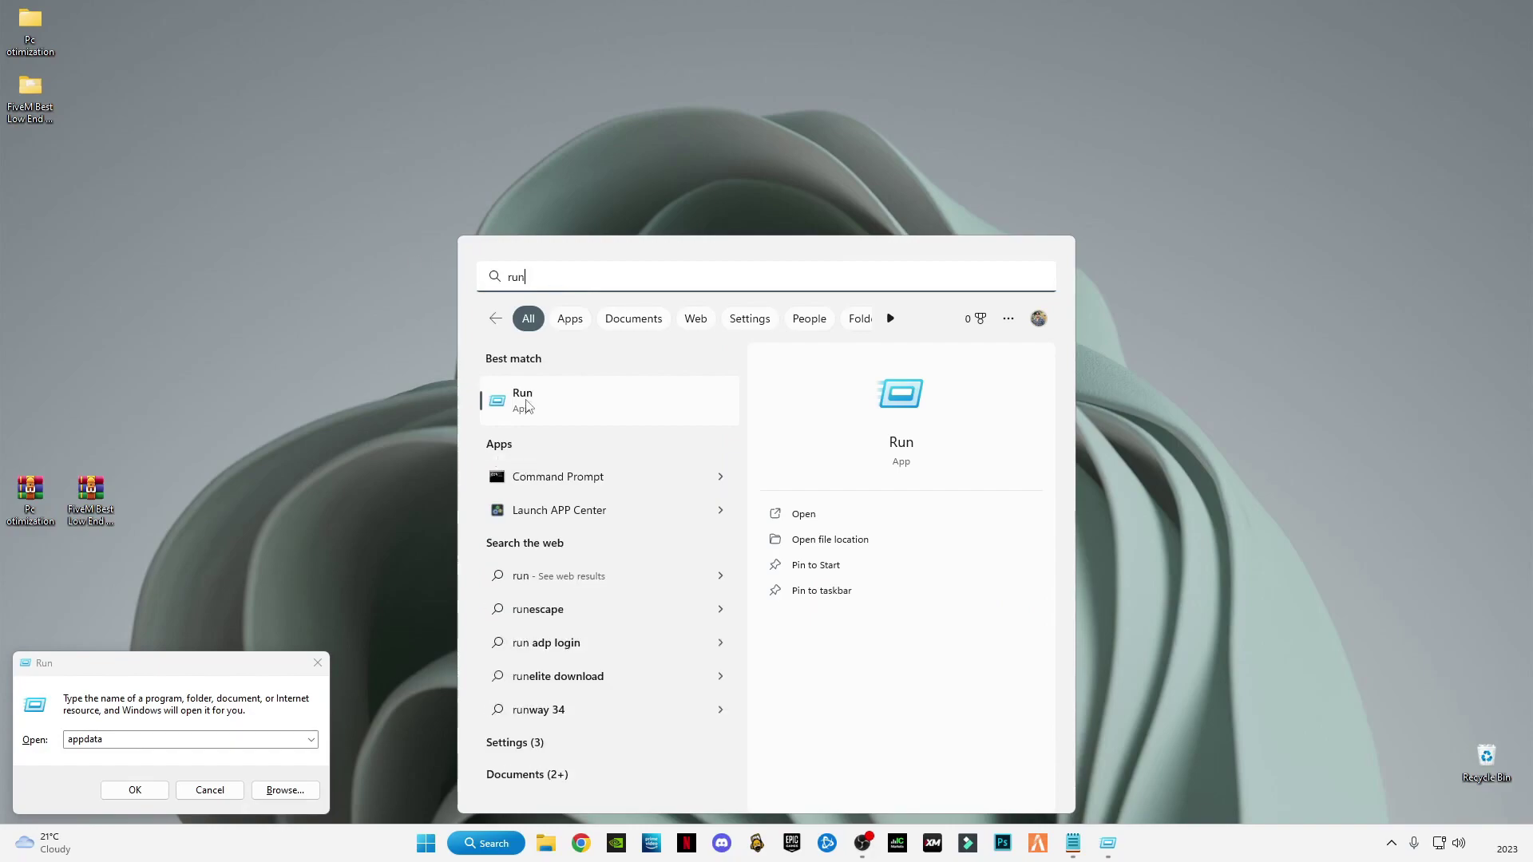
pyautogui.click(192, 759)
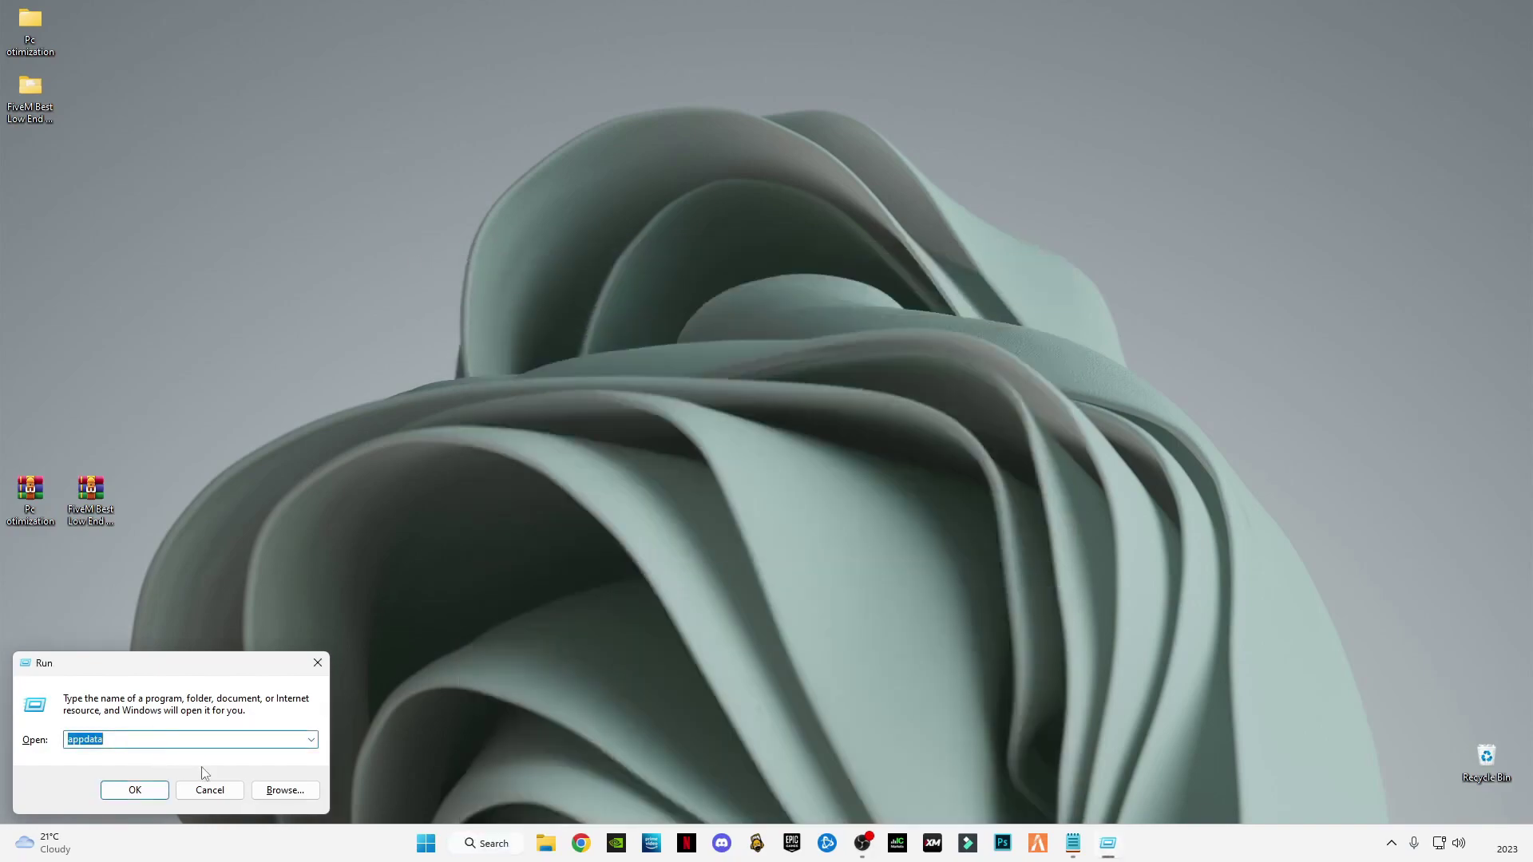
pyautogui.write('%')
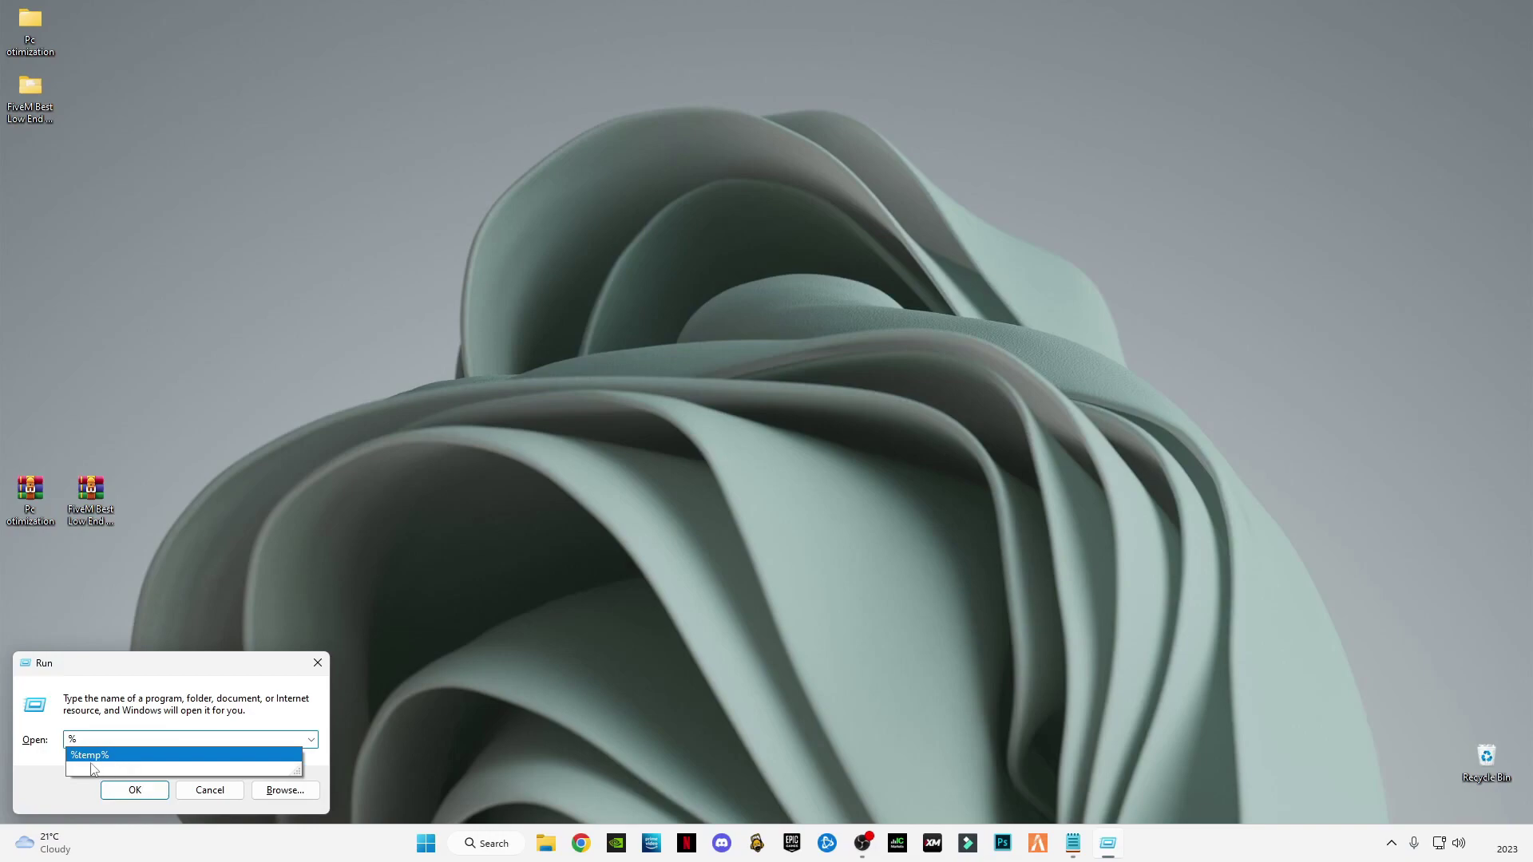
pyautogui.click(97, 756)
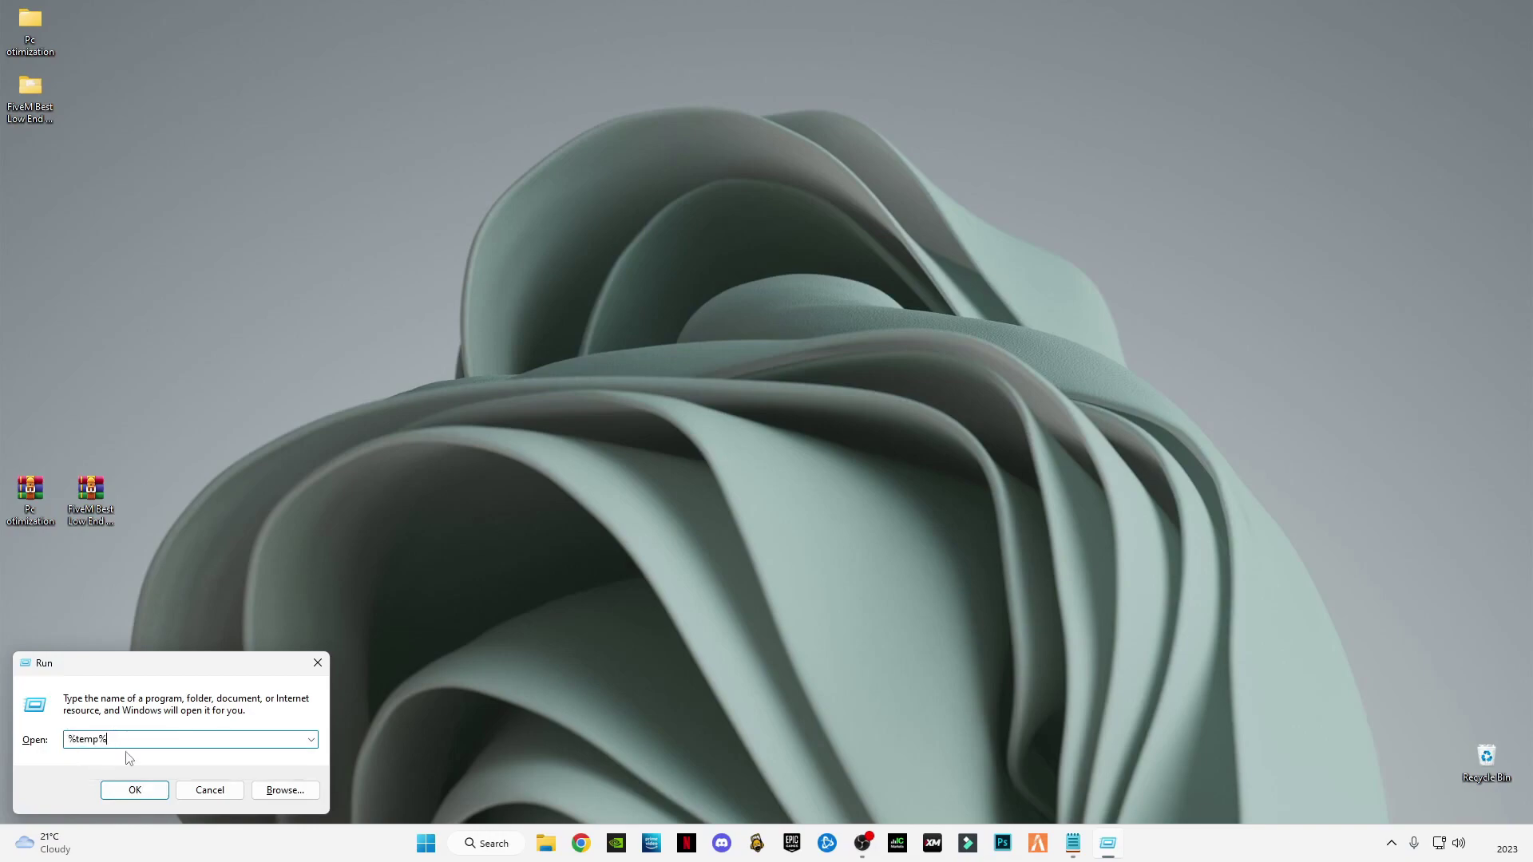
pyautogui.click(141, 791)
# Delete all files in the user's Temp folder and close the window.
pyautogui.hotkey('ctrl', 'a')
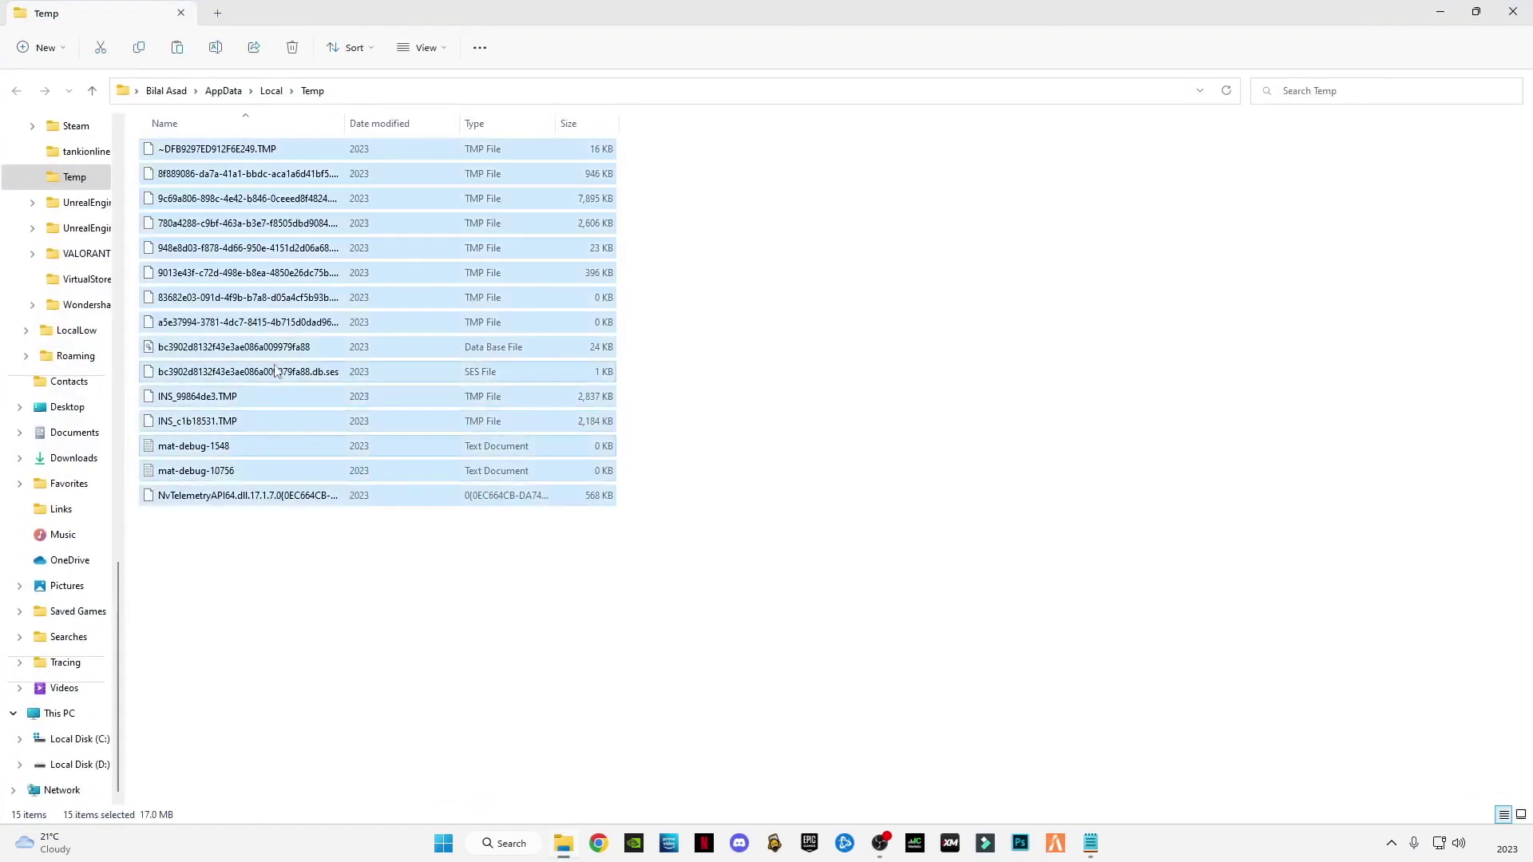
pyautogui.rightClick(336, 326)
pyautogui.click(356, 340)
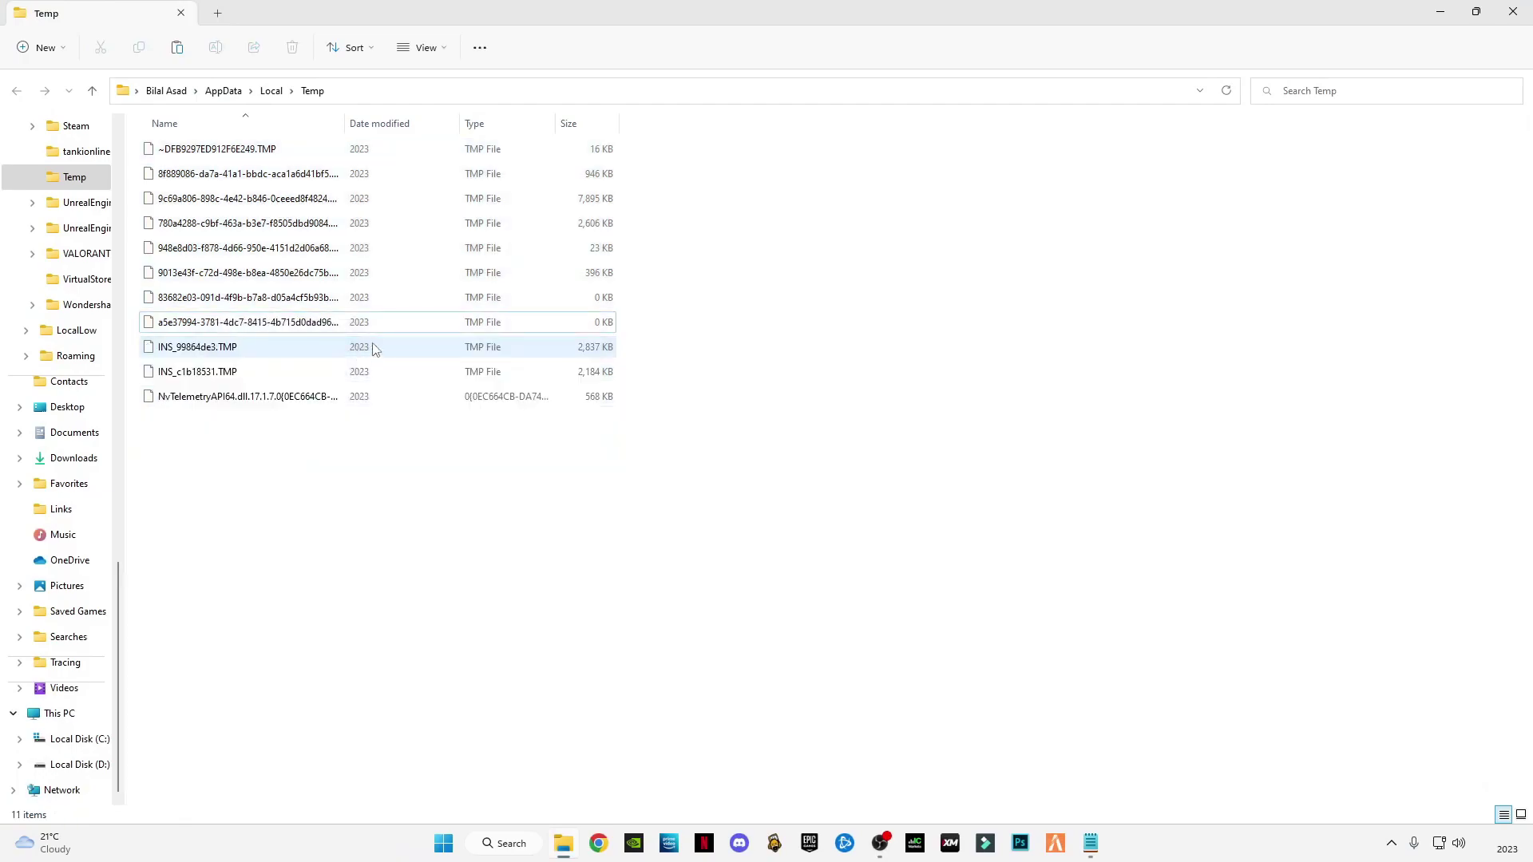
pyautogui.click(1513, 11)
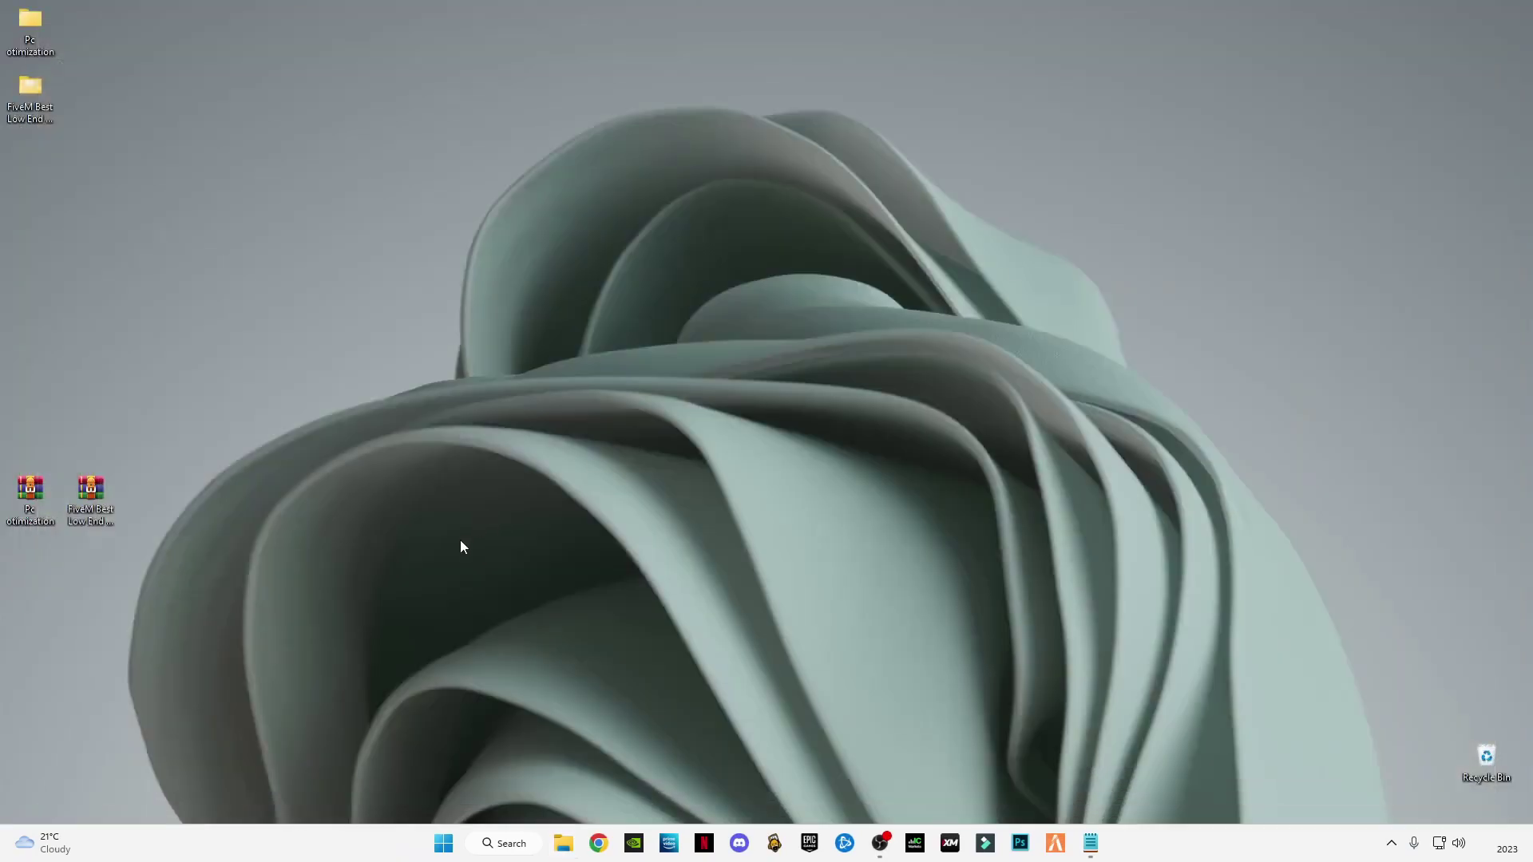
# Open the C:\Windows\Temp folder by running "temp" without the percent signs.
pyautogui.press('super+r')
pyautogui.click(115, 739)
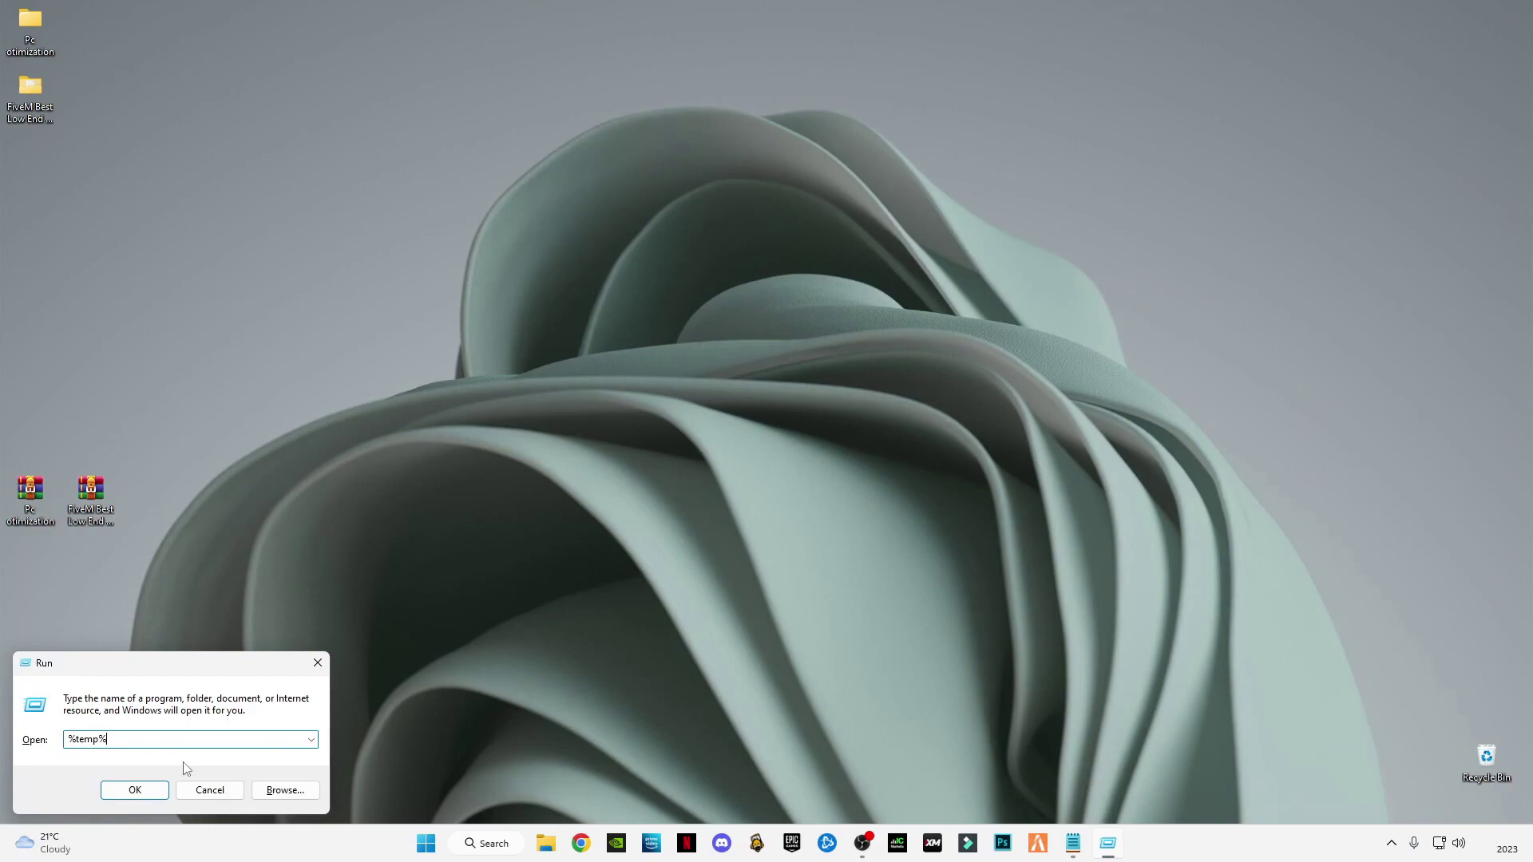
pyautogui.press('BackSpace')
pyautogui.press('BackSpace')
pyautogui.click(152, 789)
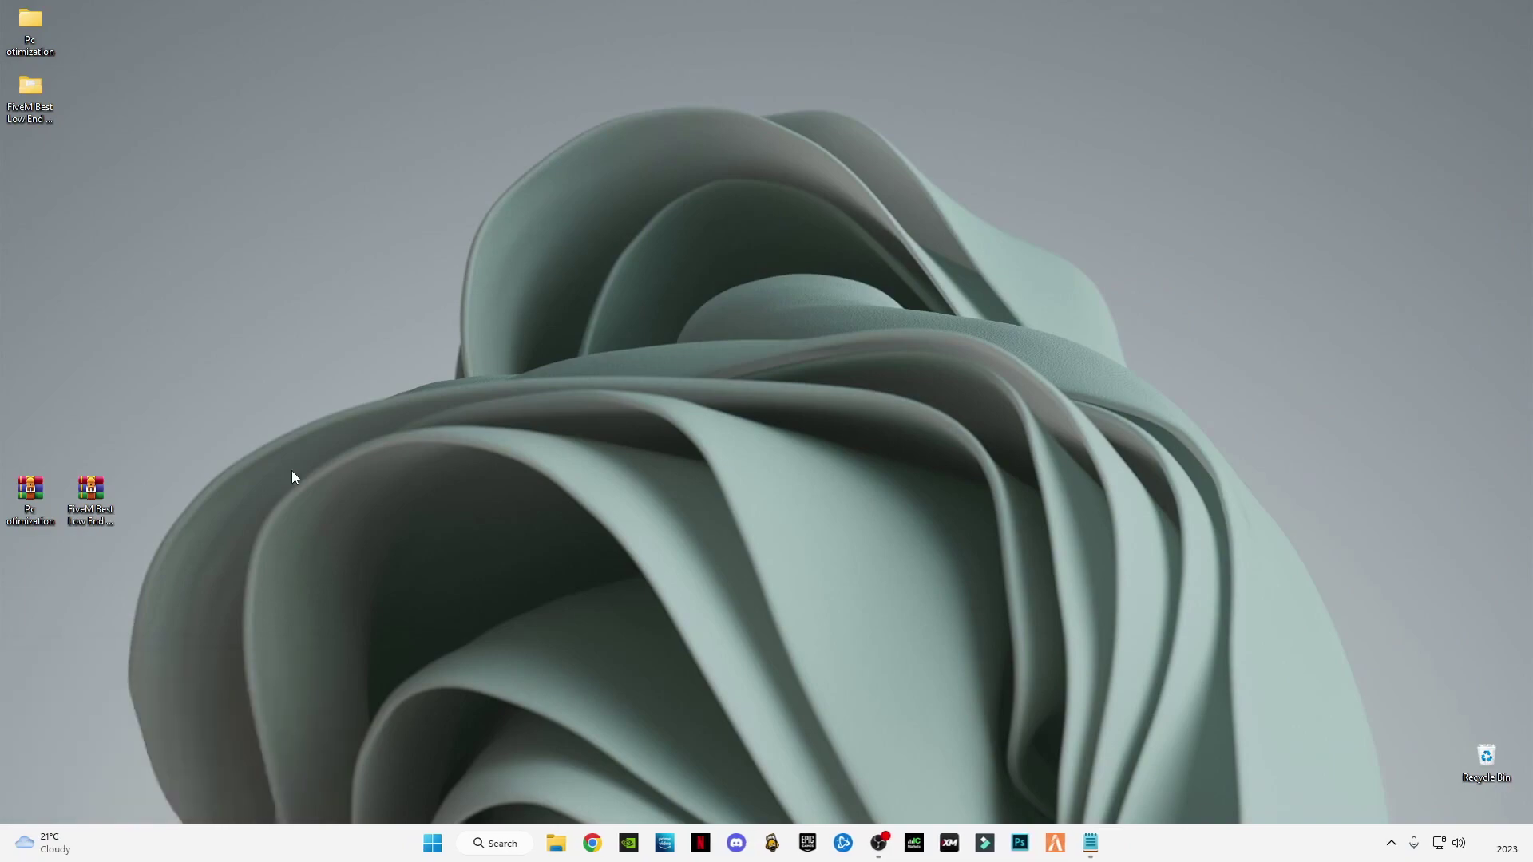
# Try to delete the adobegc text file from the Windows Temp folder, then close the window.
pyautogui.click(184, 153)
pyautogui.rightClick(184, 153)
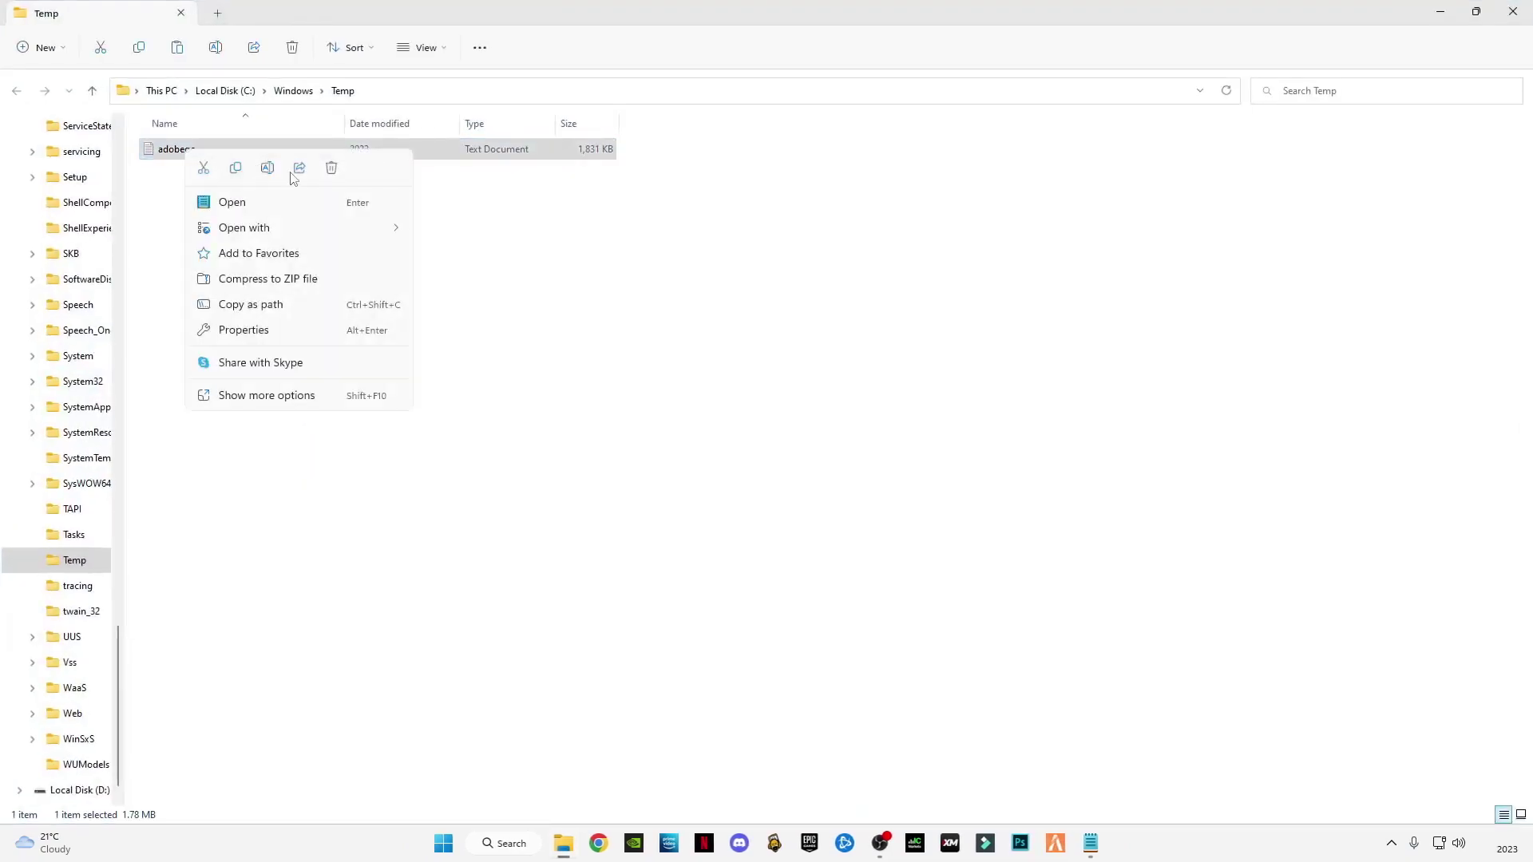
pyautogui.click(327, 170)
pyautogui.click(804, 349)
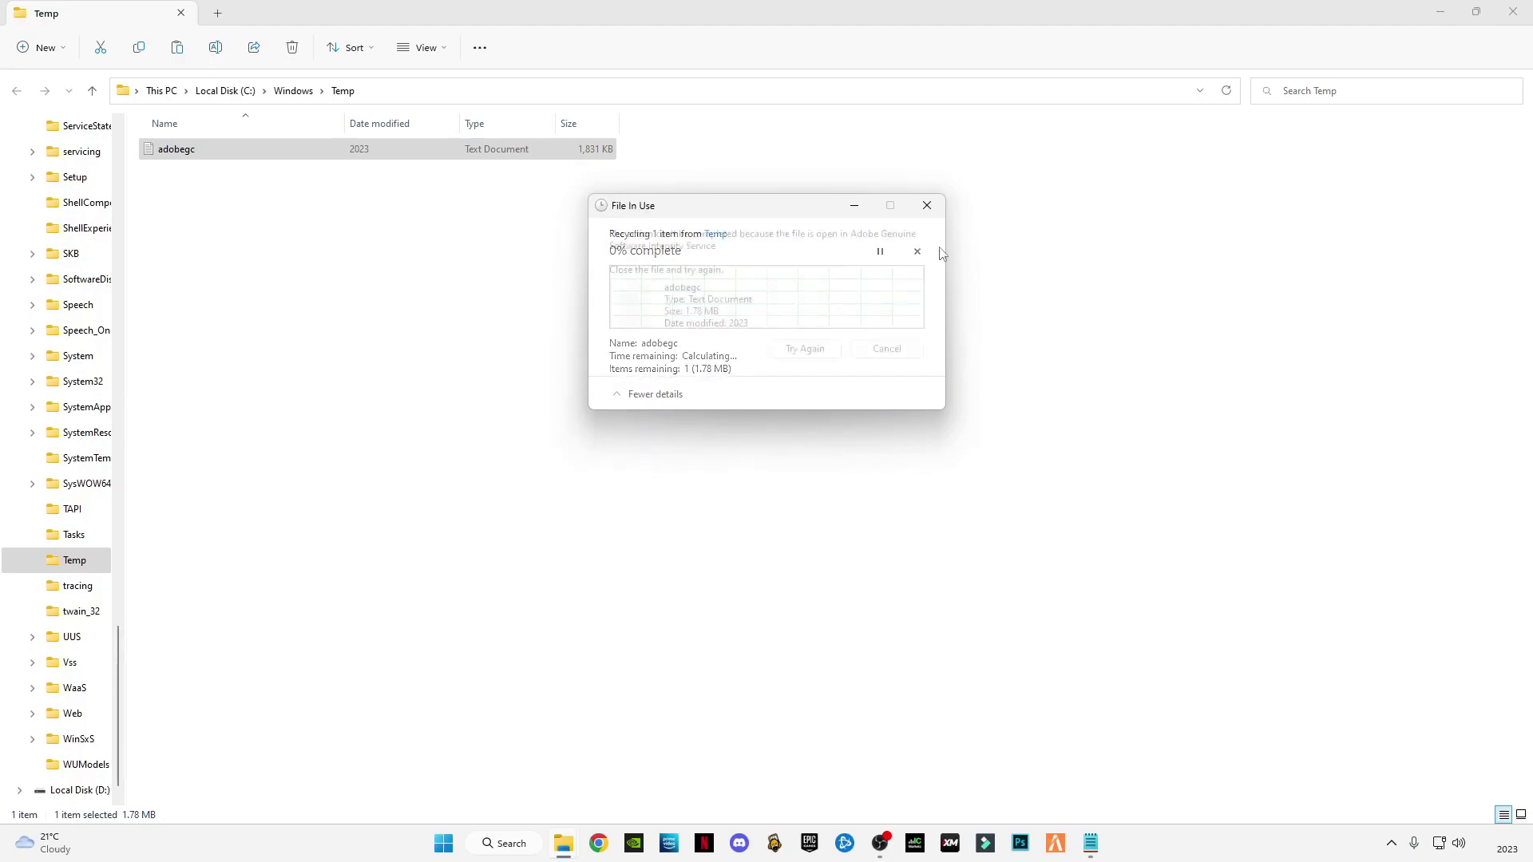
pyautogui.click(886, 349)
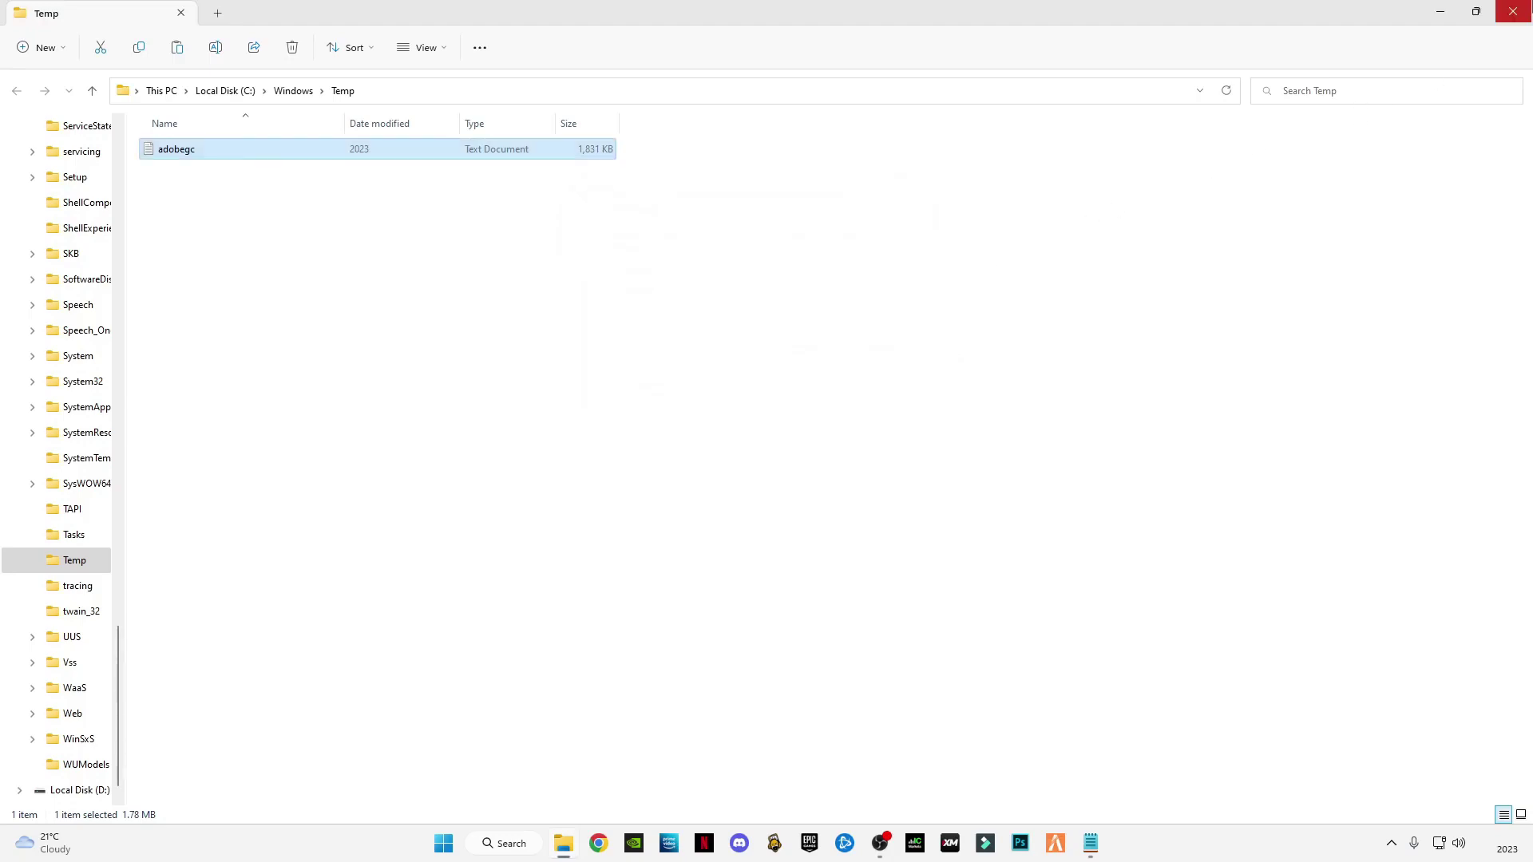
pyautogui.click(1513, 12)
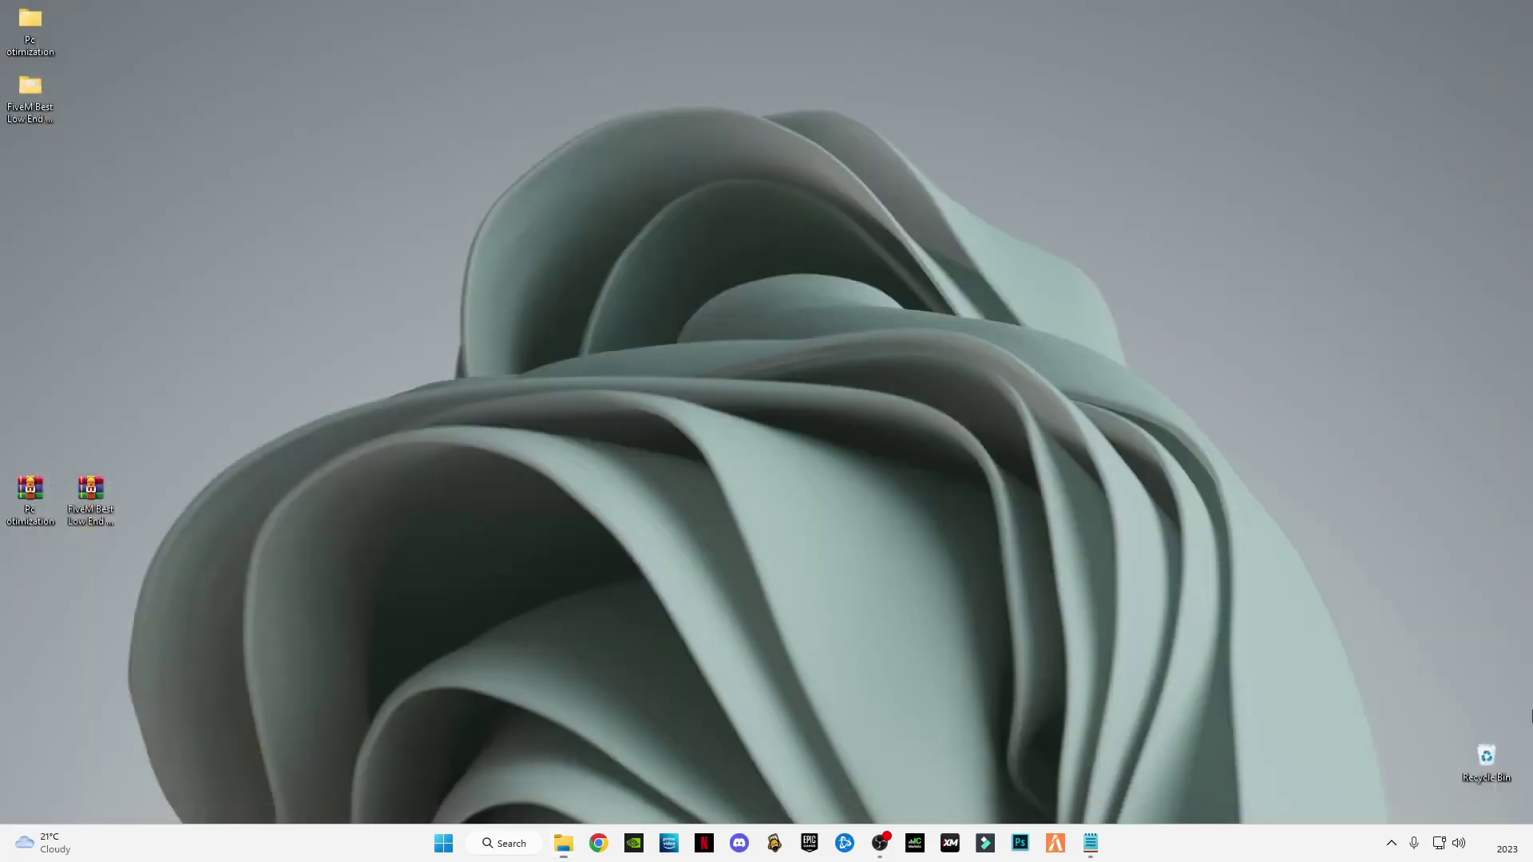
# Empty the Recycle Bin permanently and close the Notepad window that is still open.
pyautogui.rightClick(1488, 754)
pyautogui.click(1343, 624)
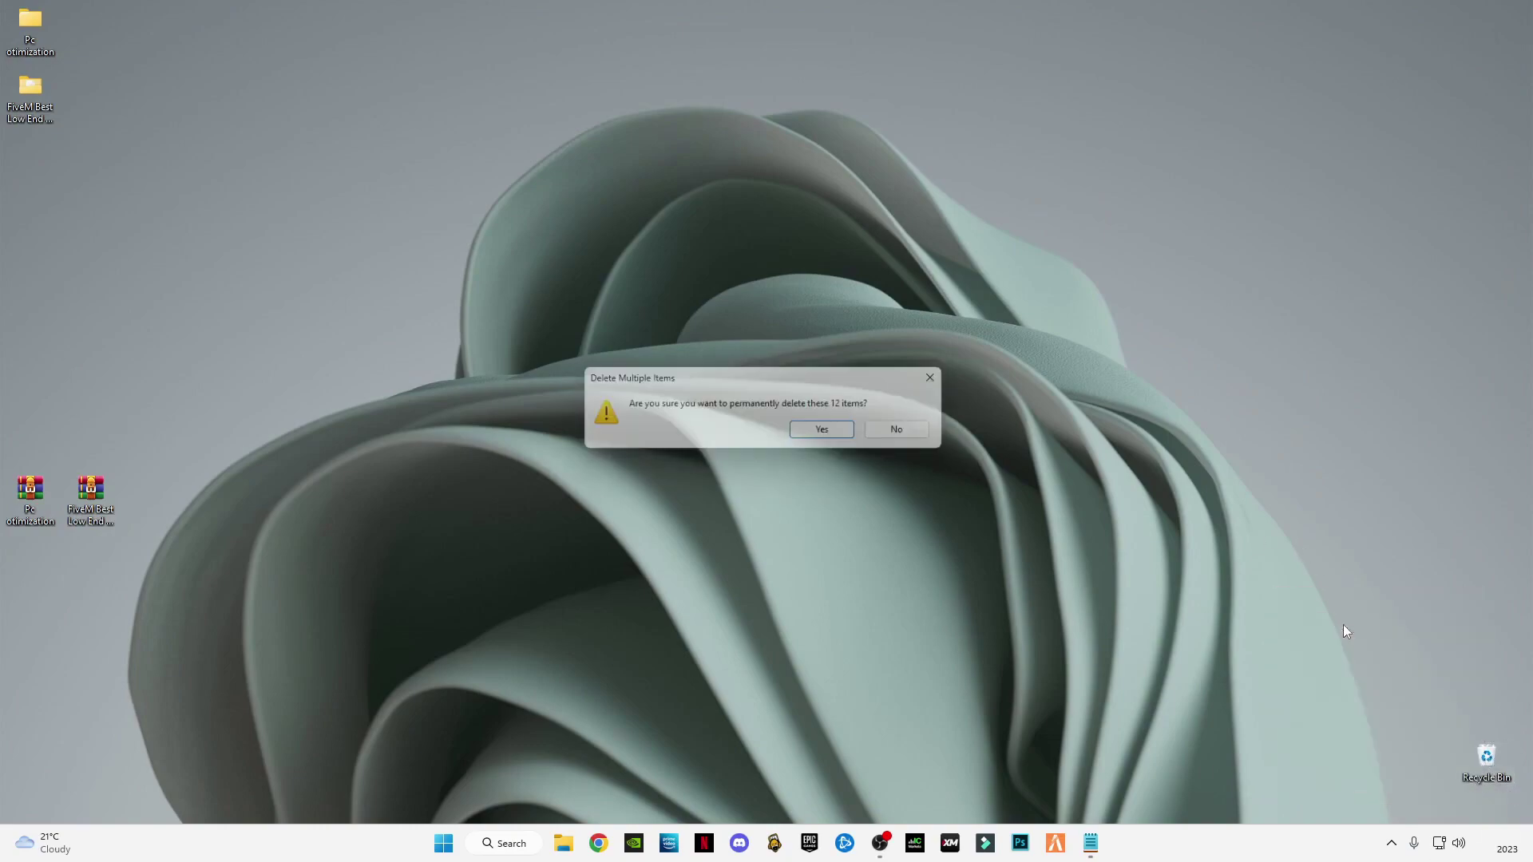
pyautogui.click(840, 433)
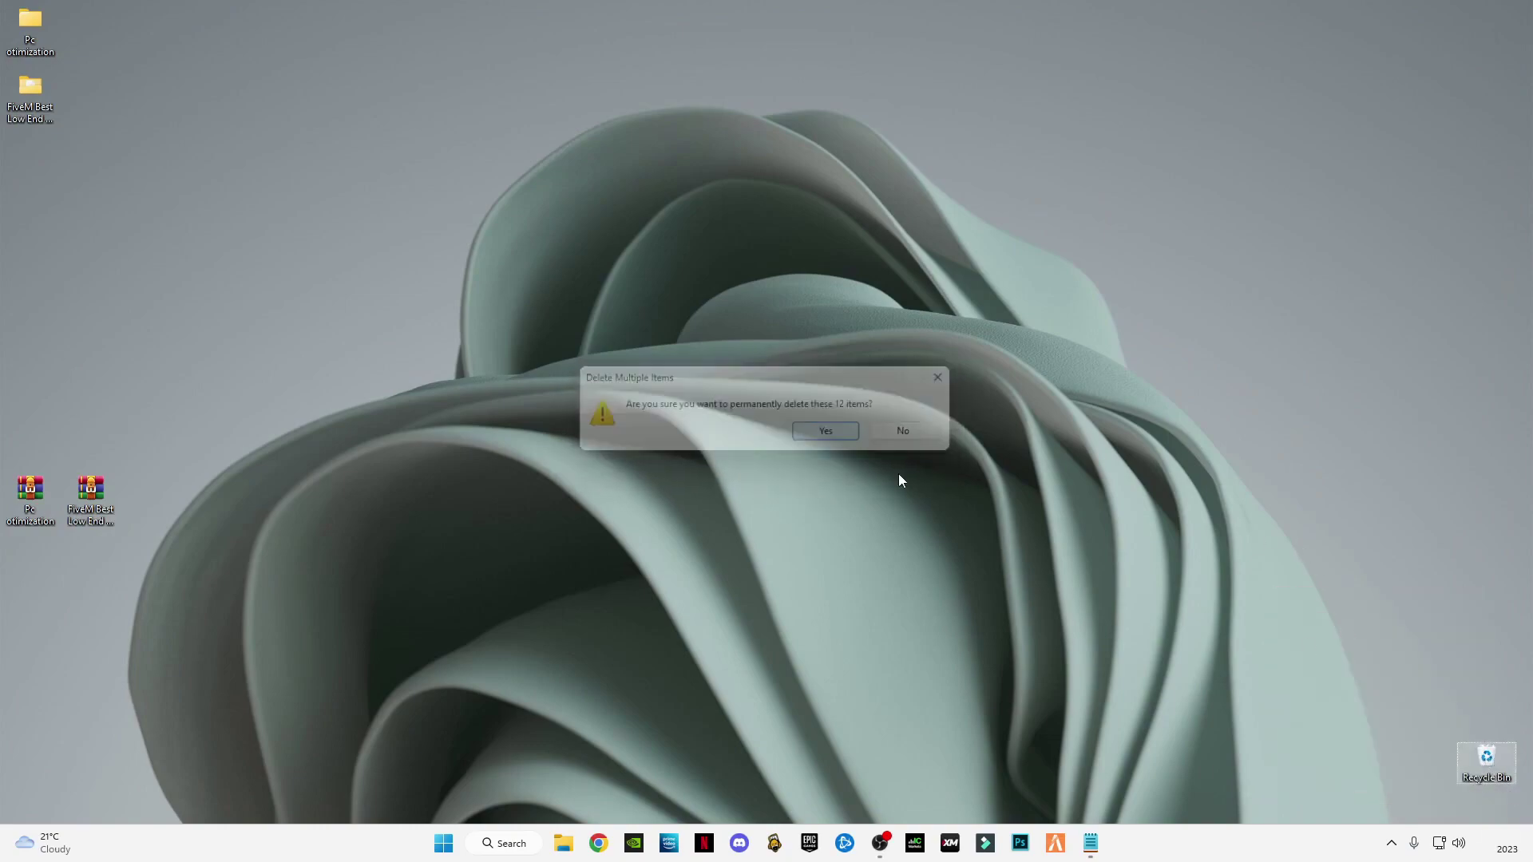
pyautogui.click(1100, 848)
pyautogui.click(1296, 275)
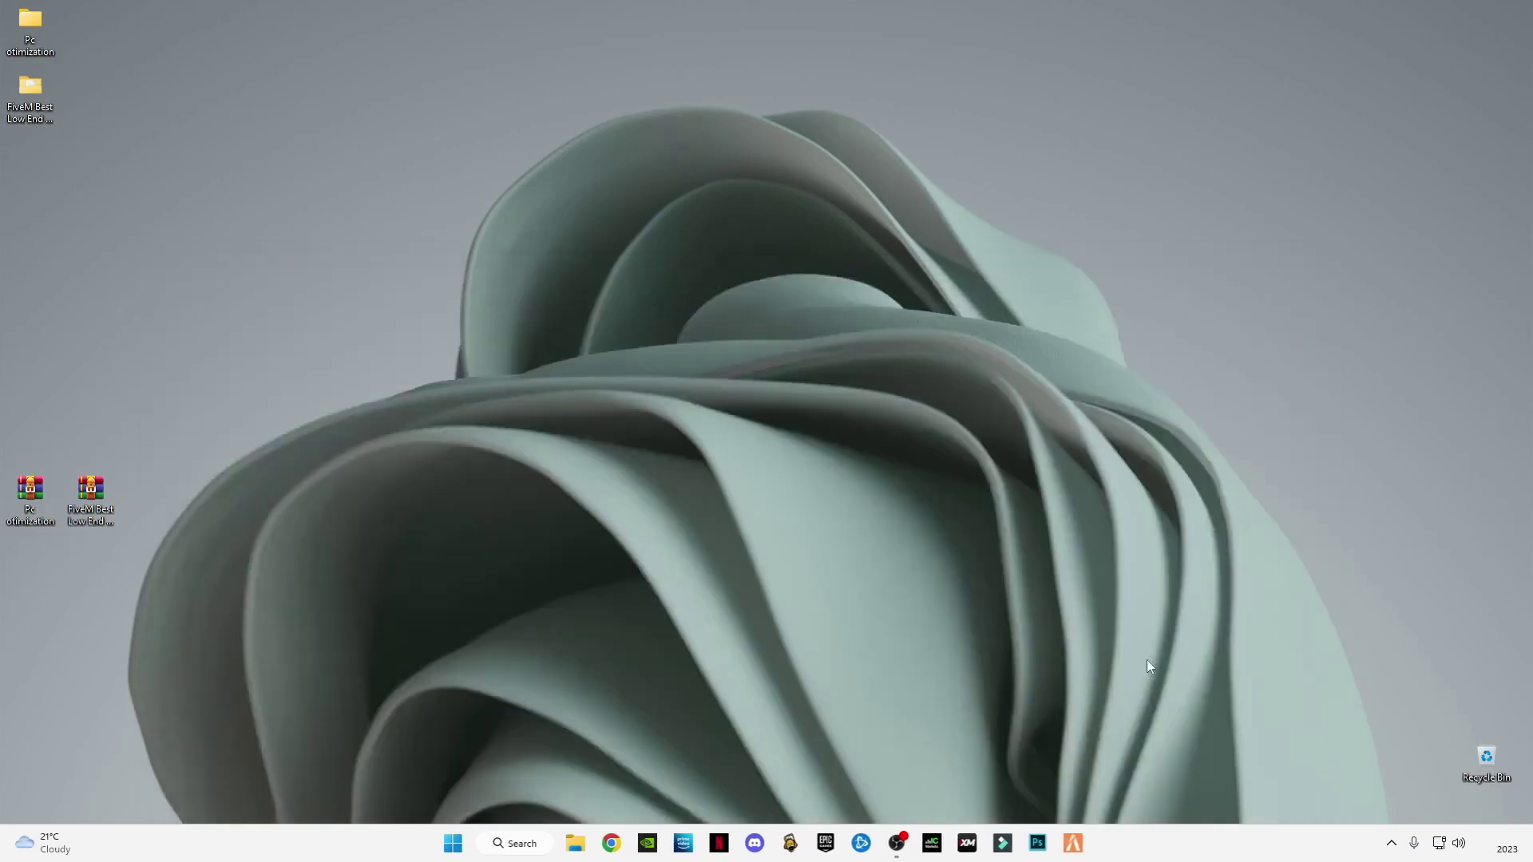